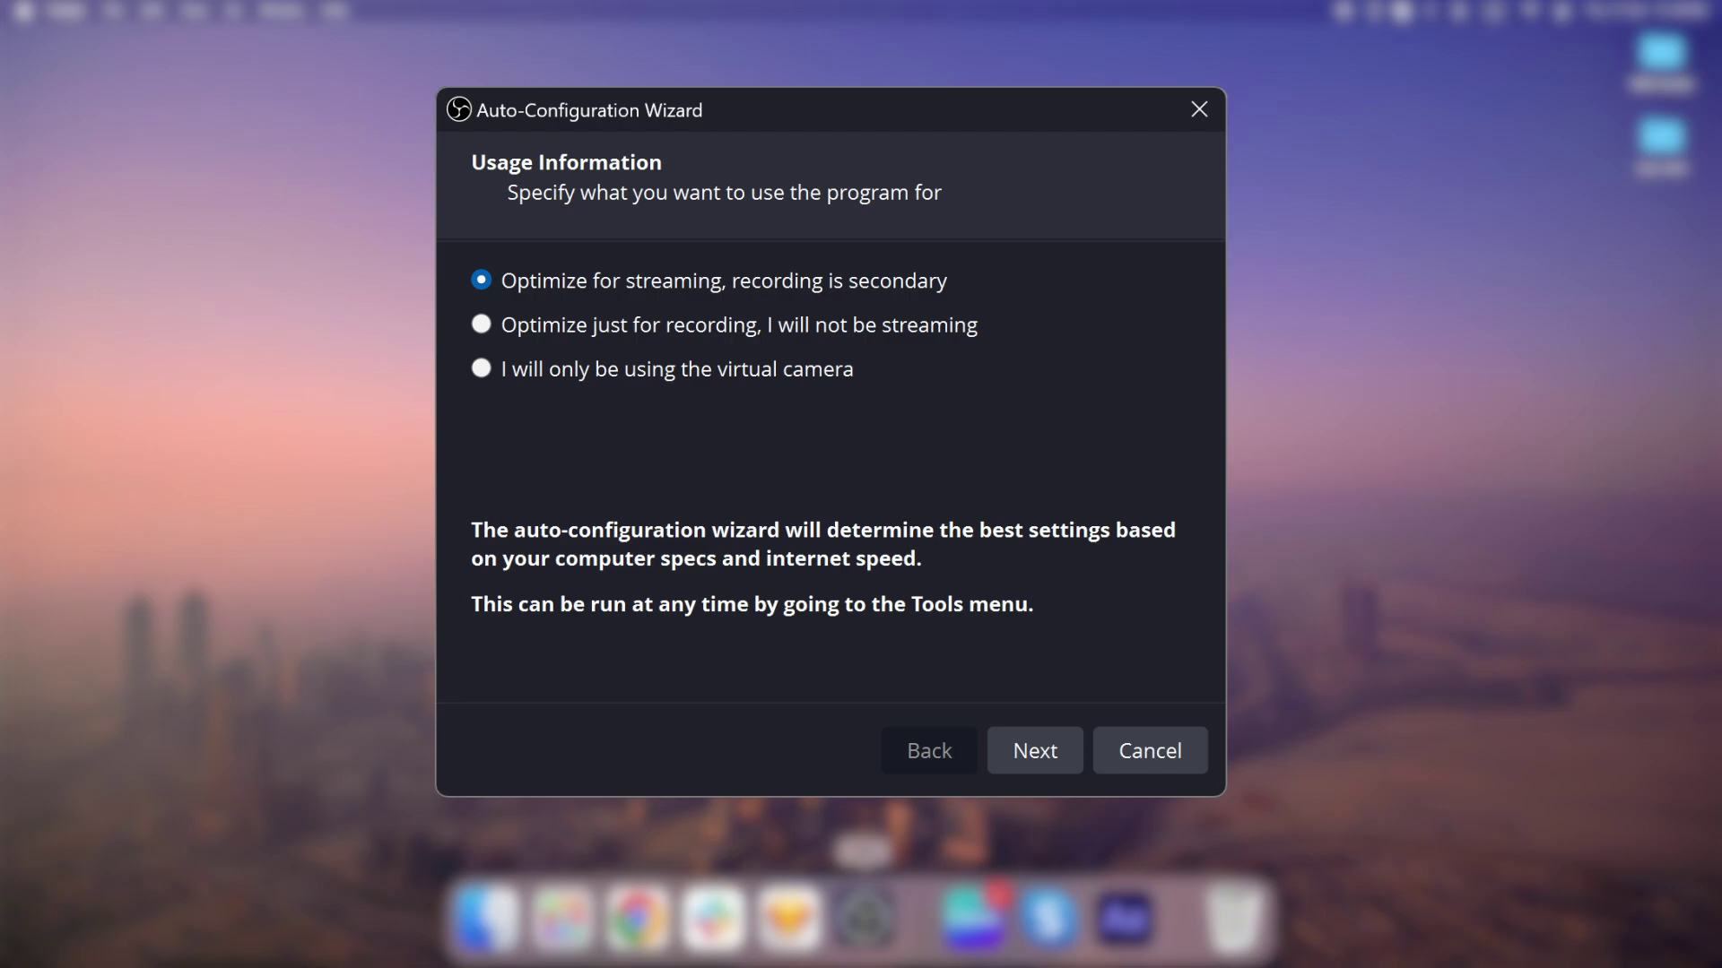
# Step: Dismiss the auto-configuration wizard and move the macOS Screen Capture 2 source up to align with the canvas
pyautogui.click(1154, 753)
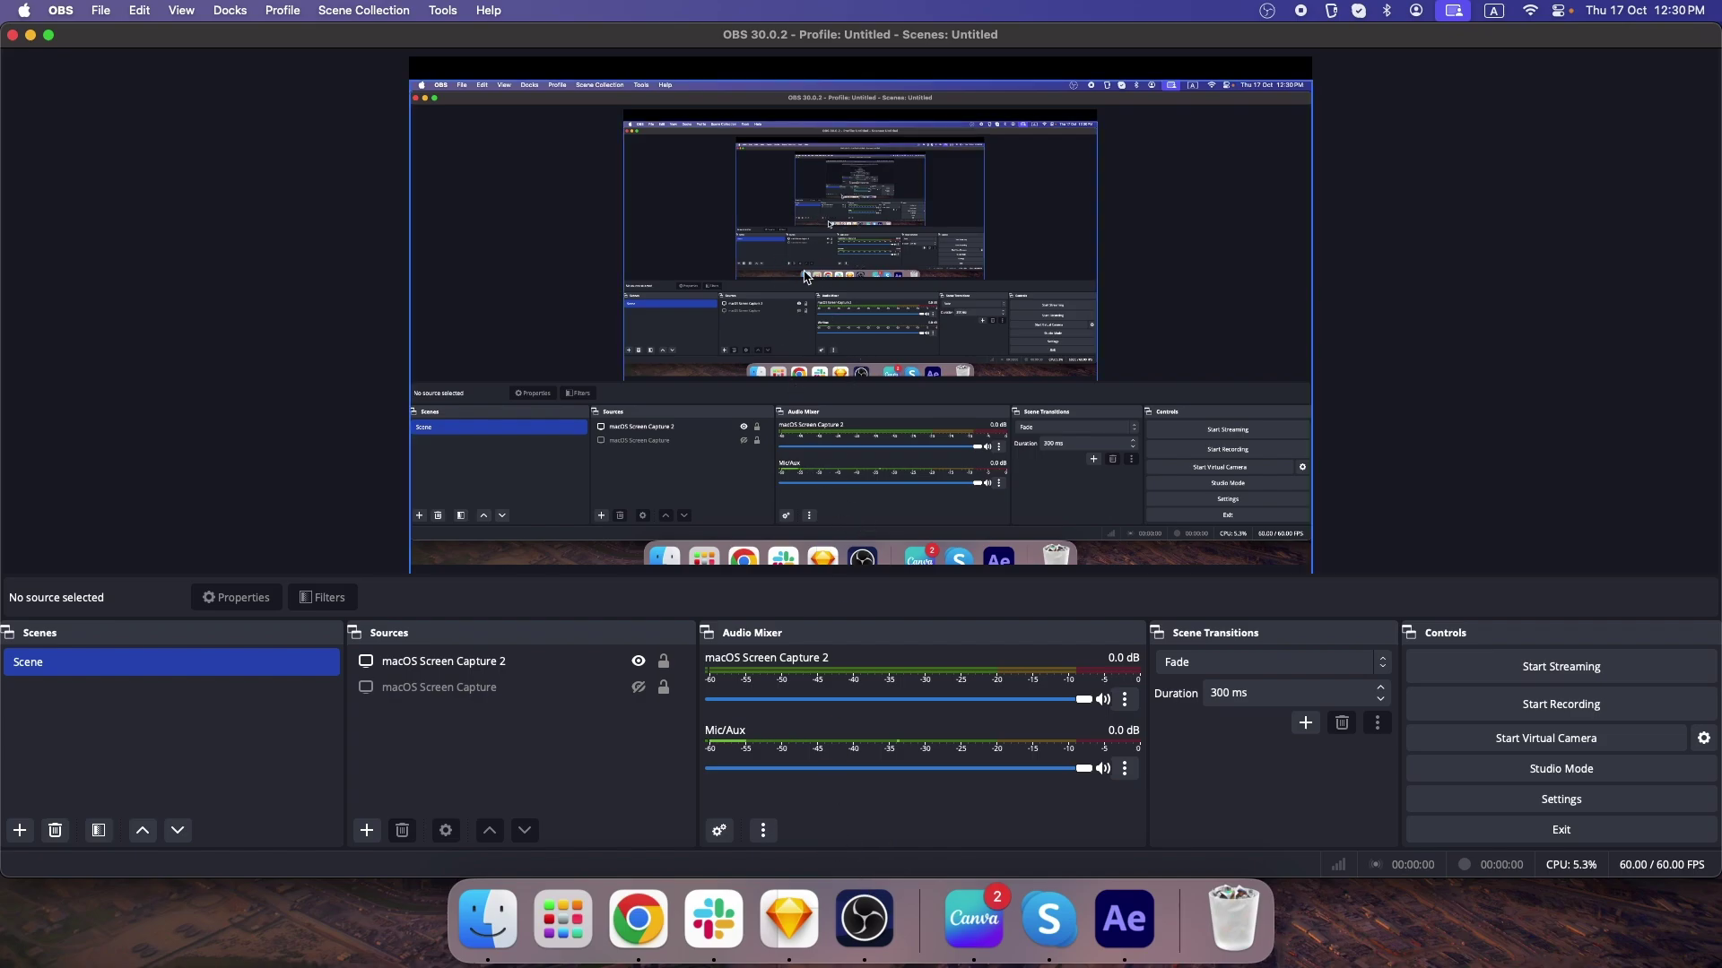
pyautogui.click(838, 288)
pyautogui.moveTo(850, 308); pyautogui.dragTo(846, 287)
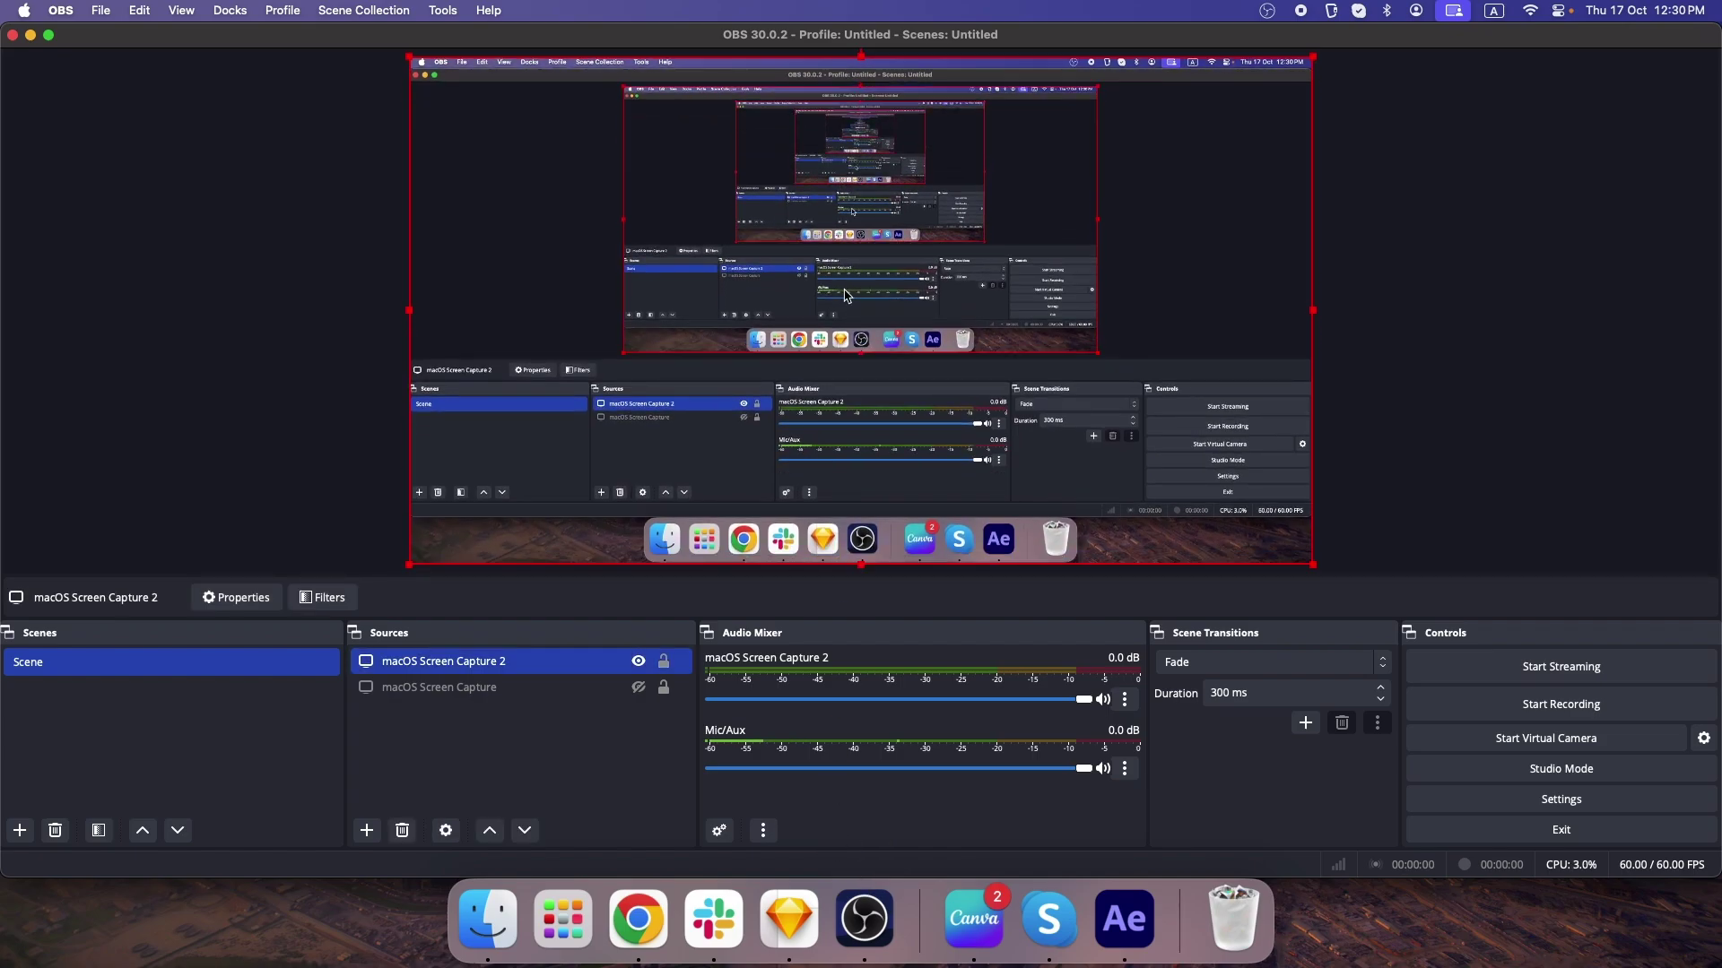
pyautogui.press('Down')
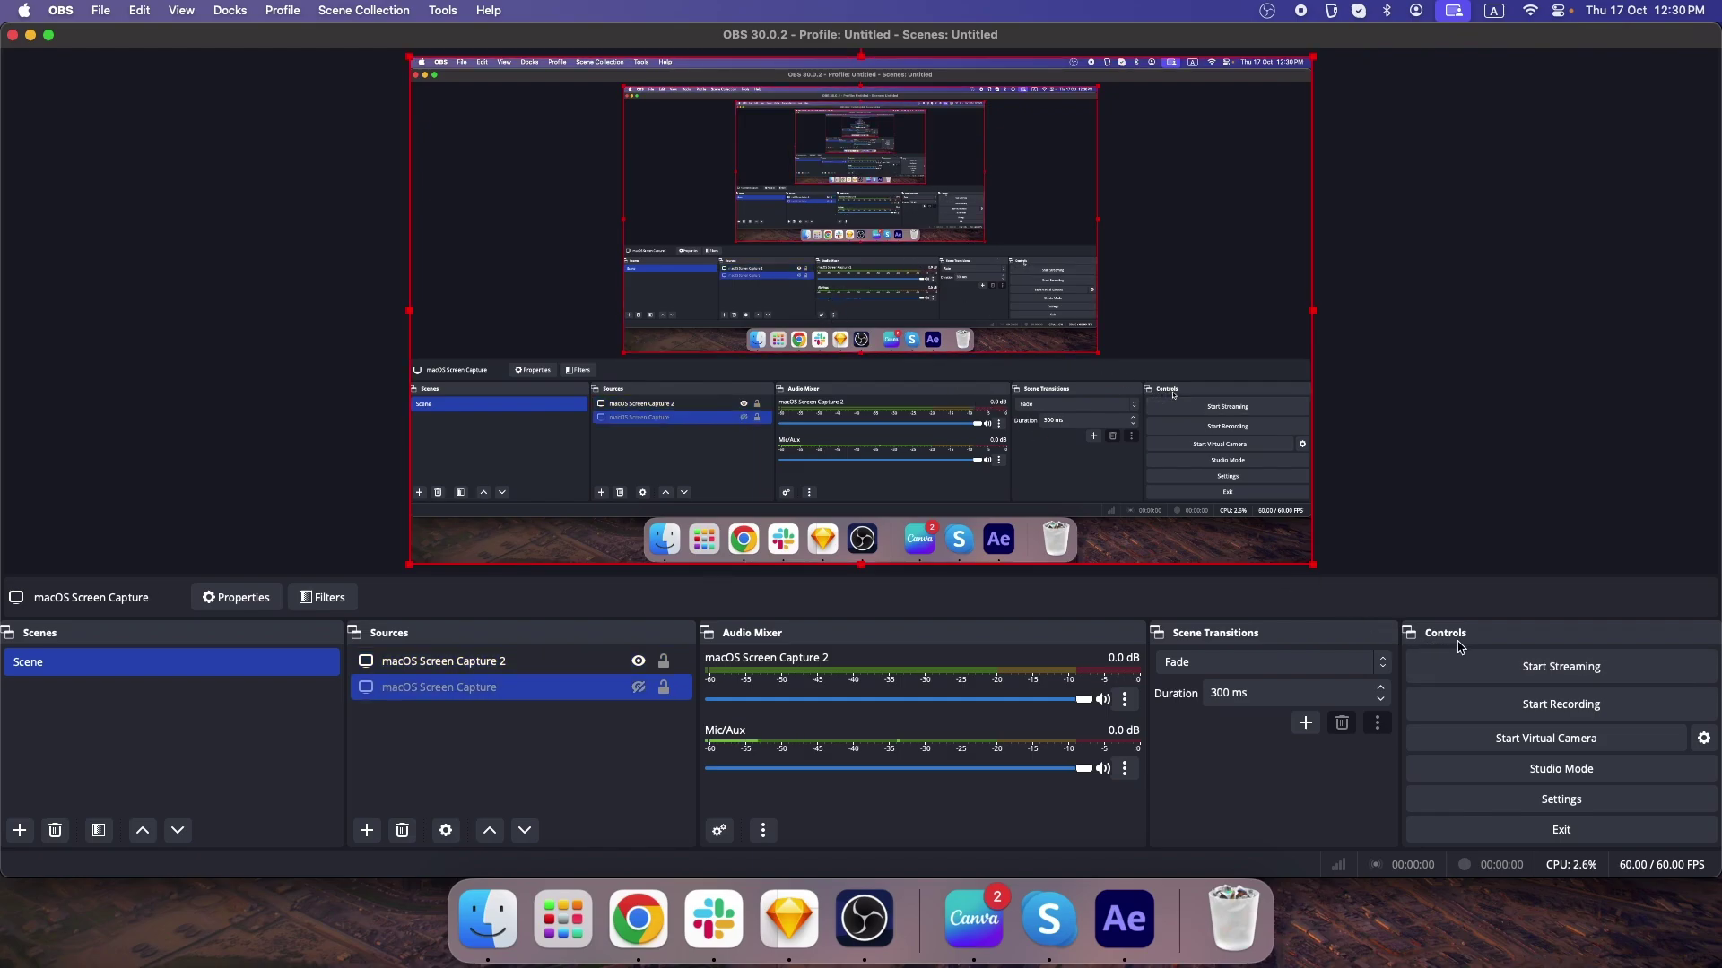
# Step: Set the common FPS value to 30 in the video settings and save the change
pyautogui.click(1601, 810)
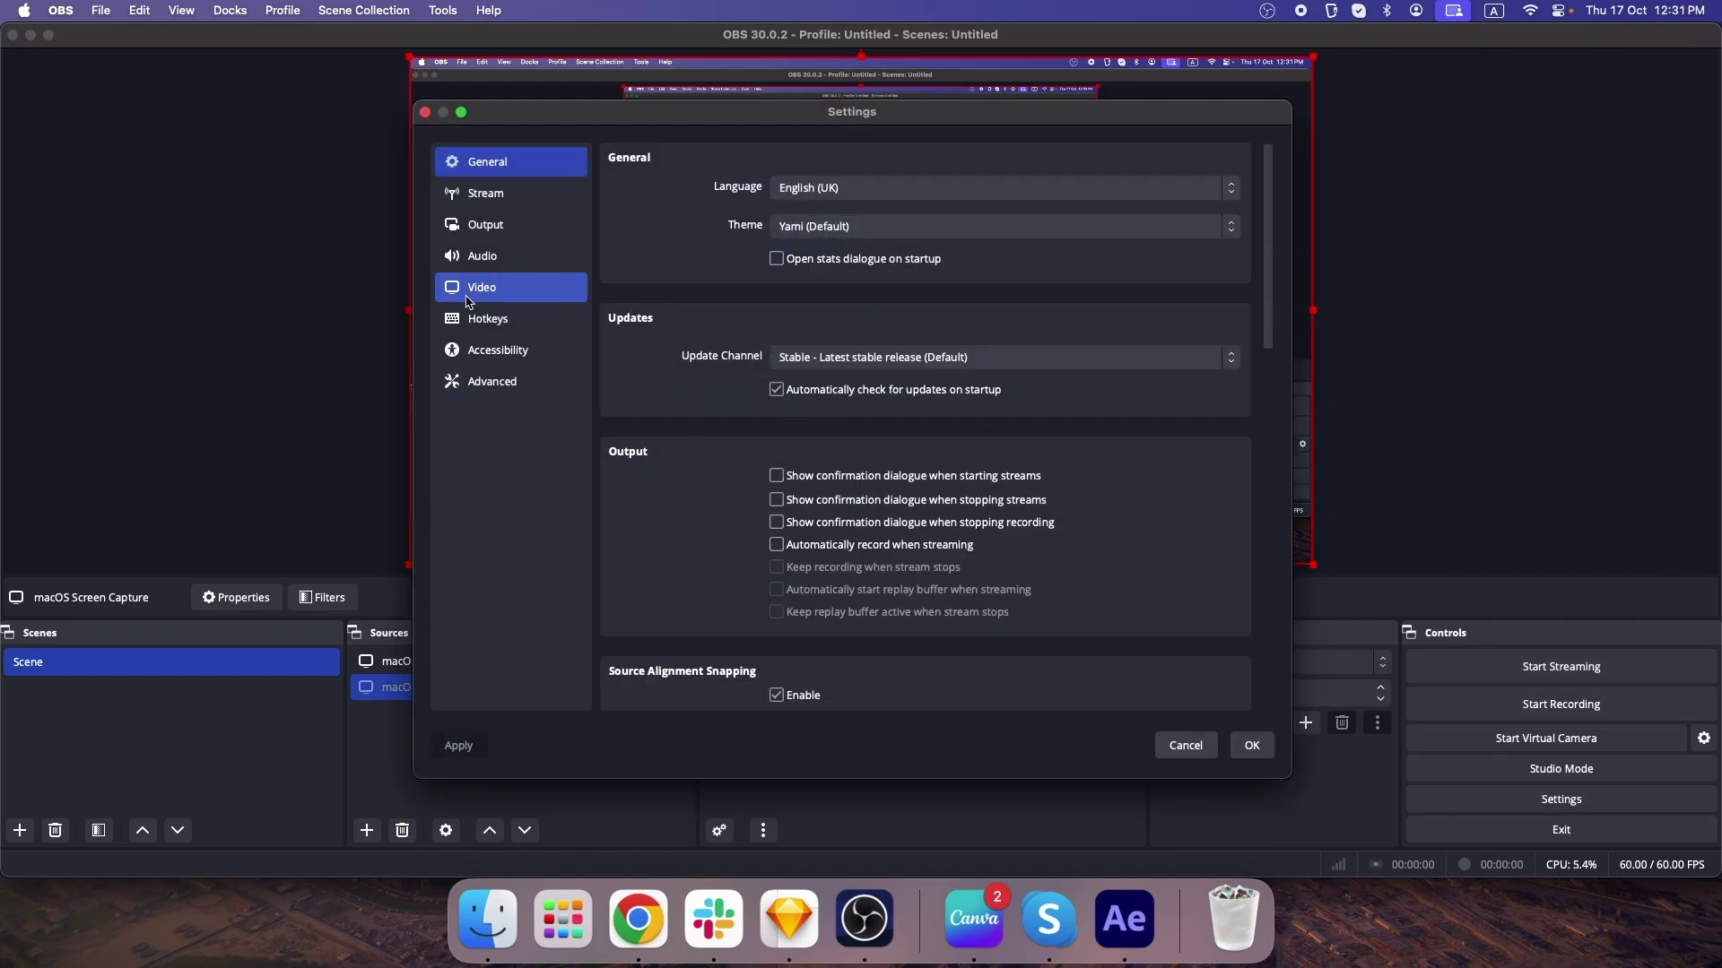
pyautogui.click(496, 298)
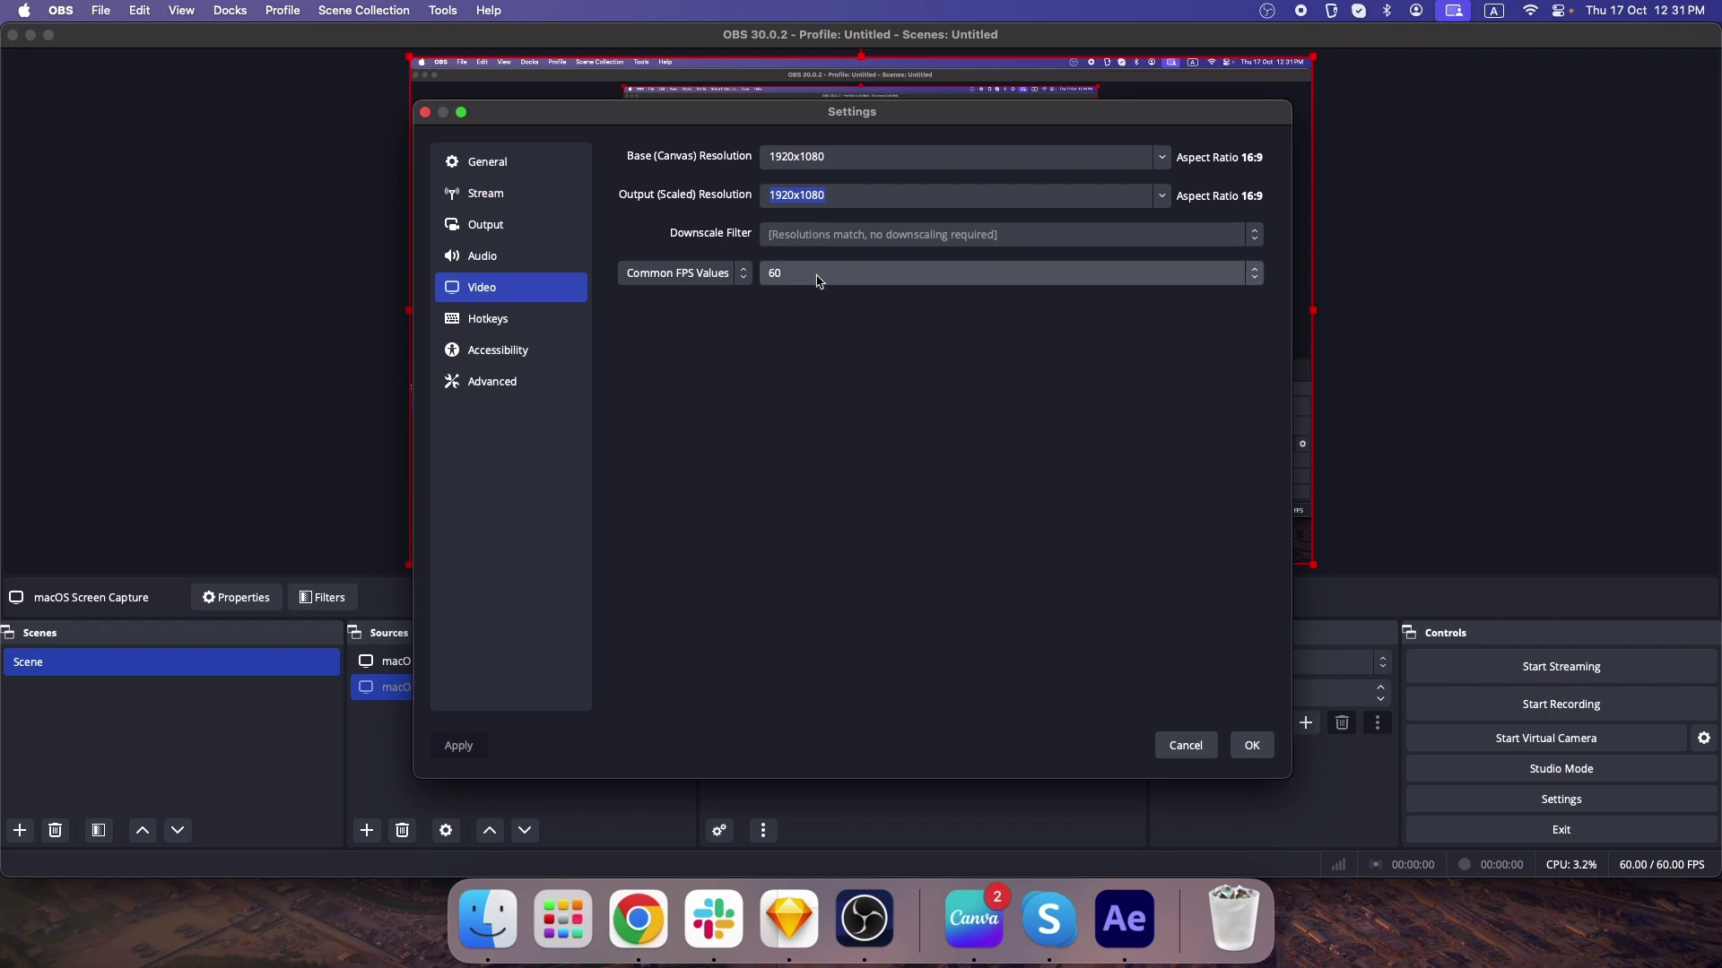
pyautogui.click(860, 283)
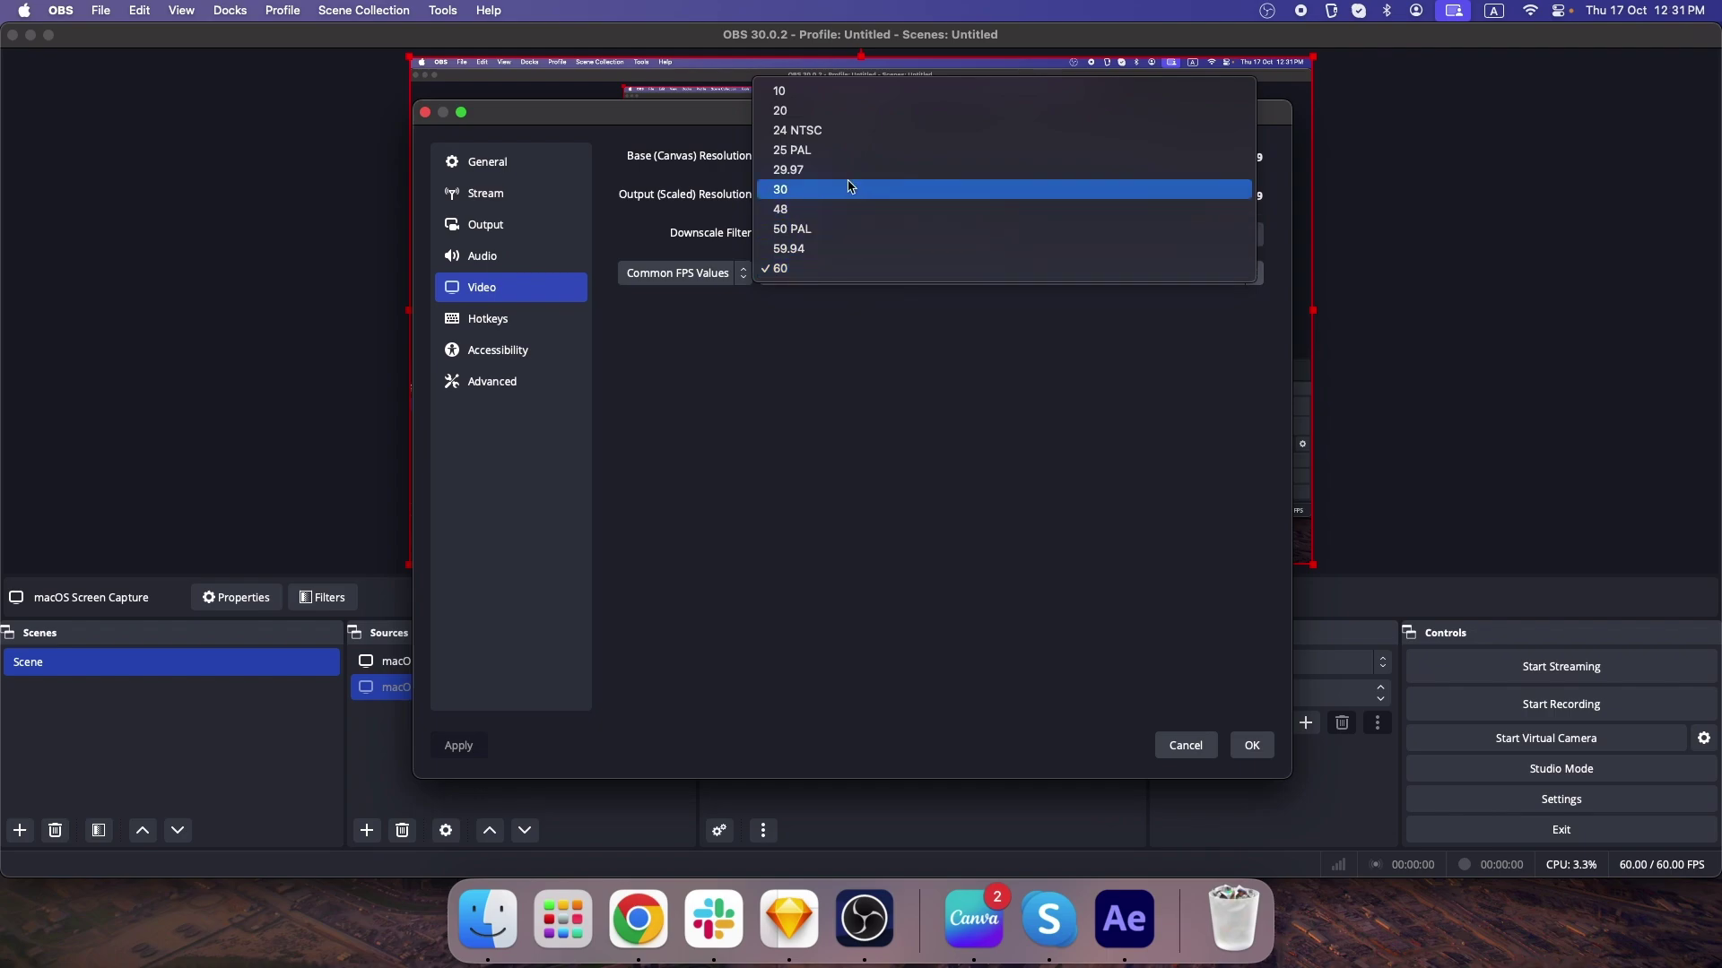
pyautogui.click(814, 199)
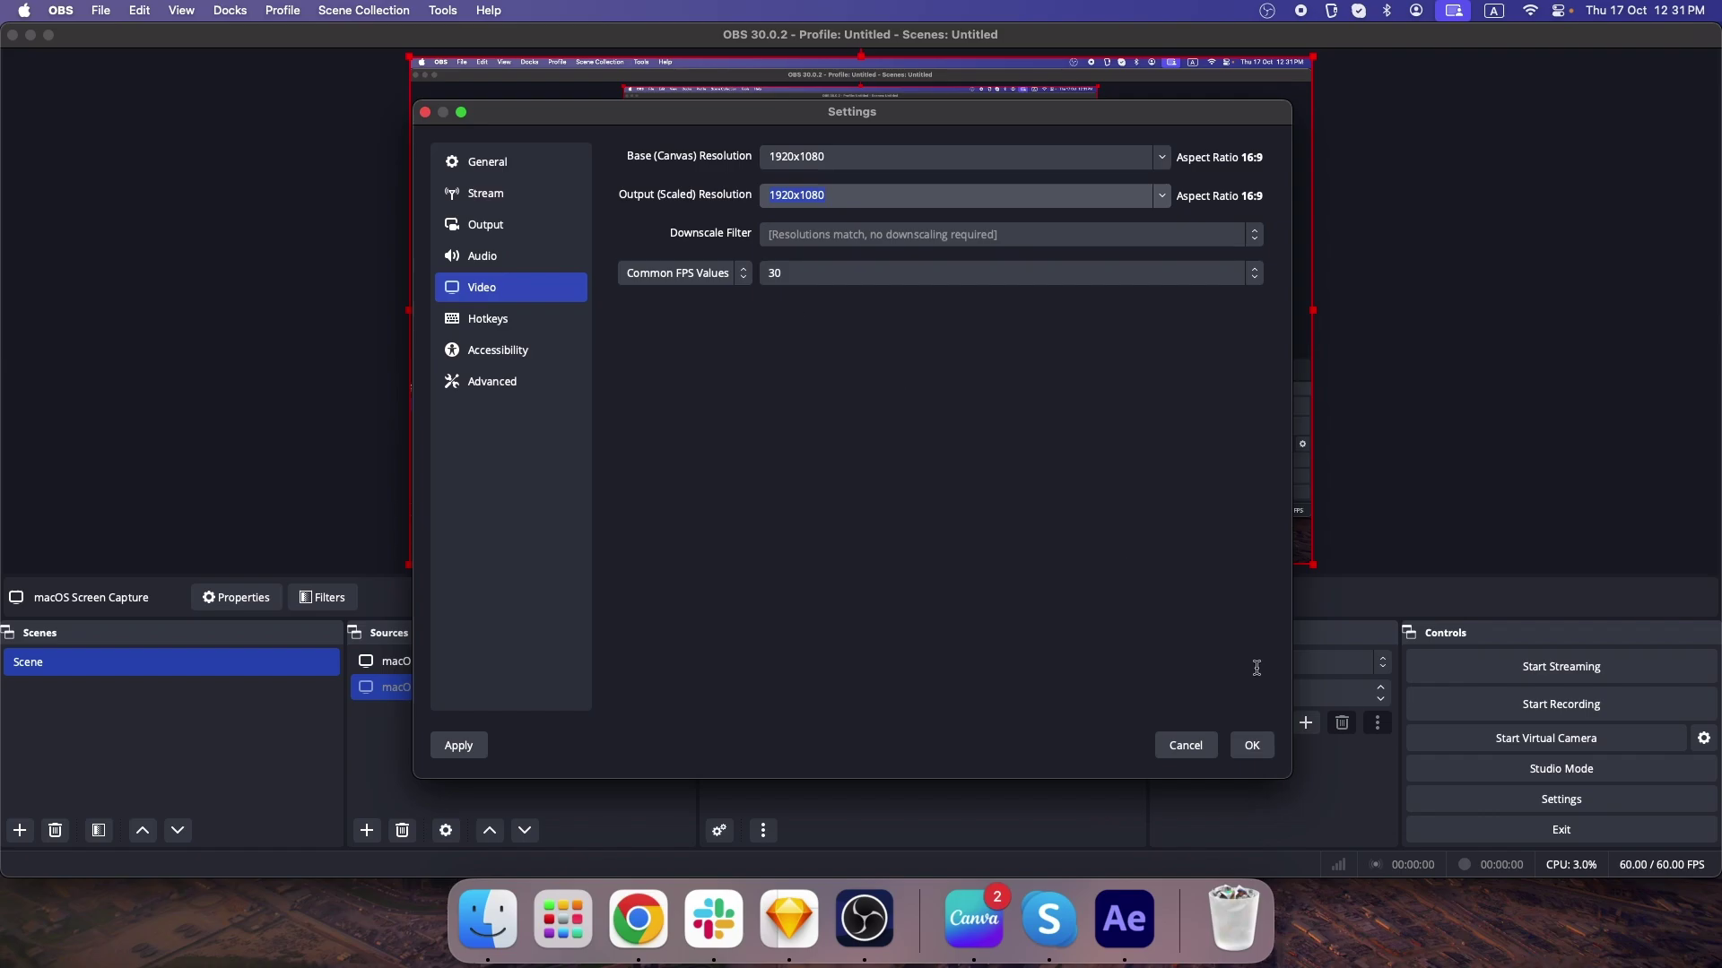
pyautogui.click(1252, 746)
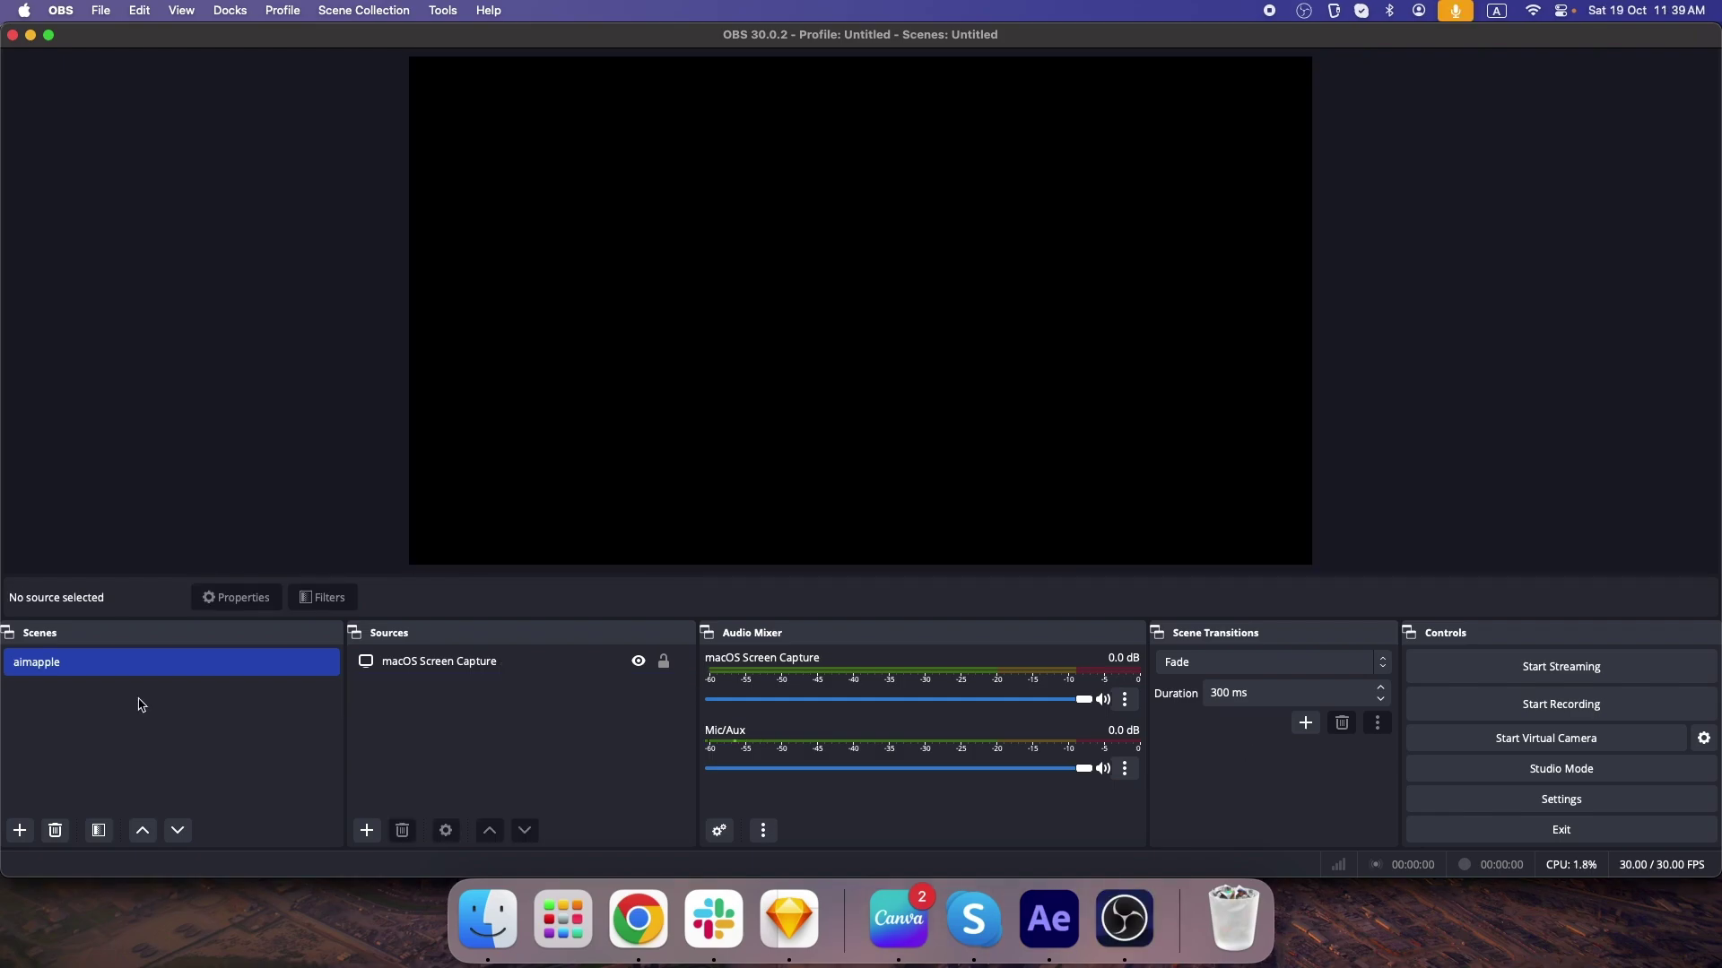
# Step: Switch to macOS System Settings and allow OBS under Screen & System Audio Recording in Privacy & Security
pyautogui.click(25, 10)
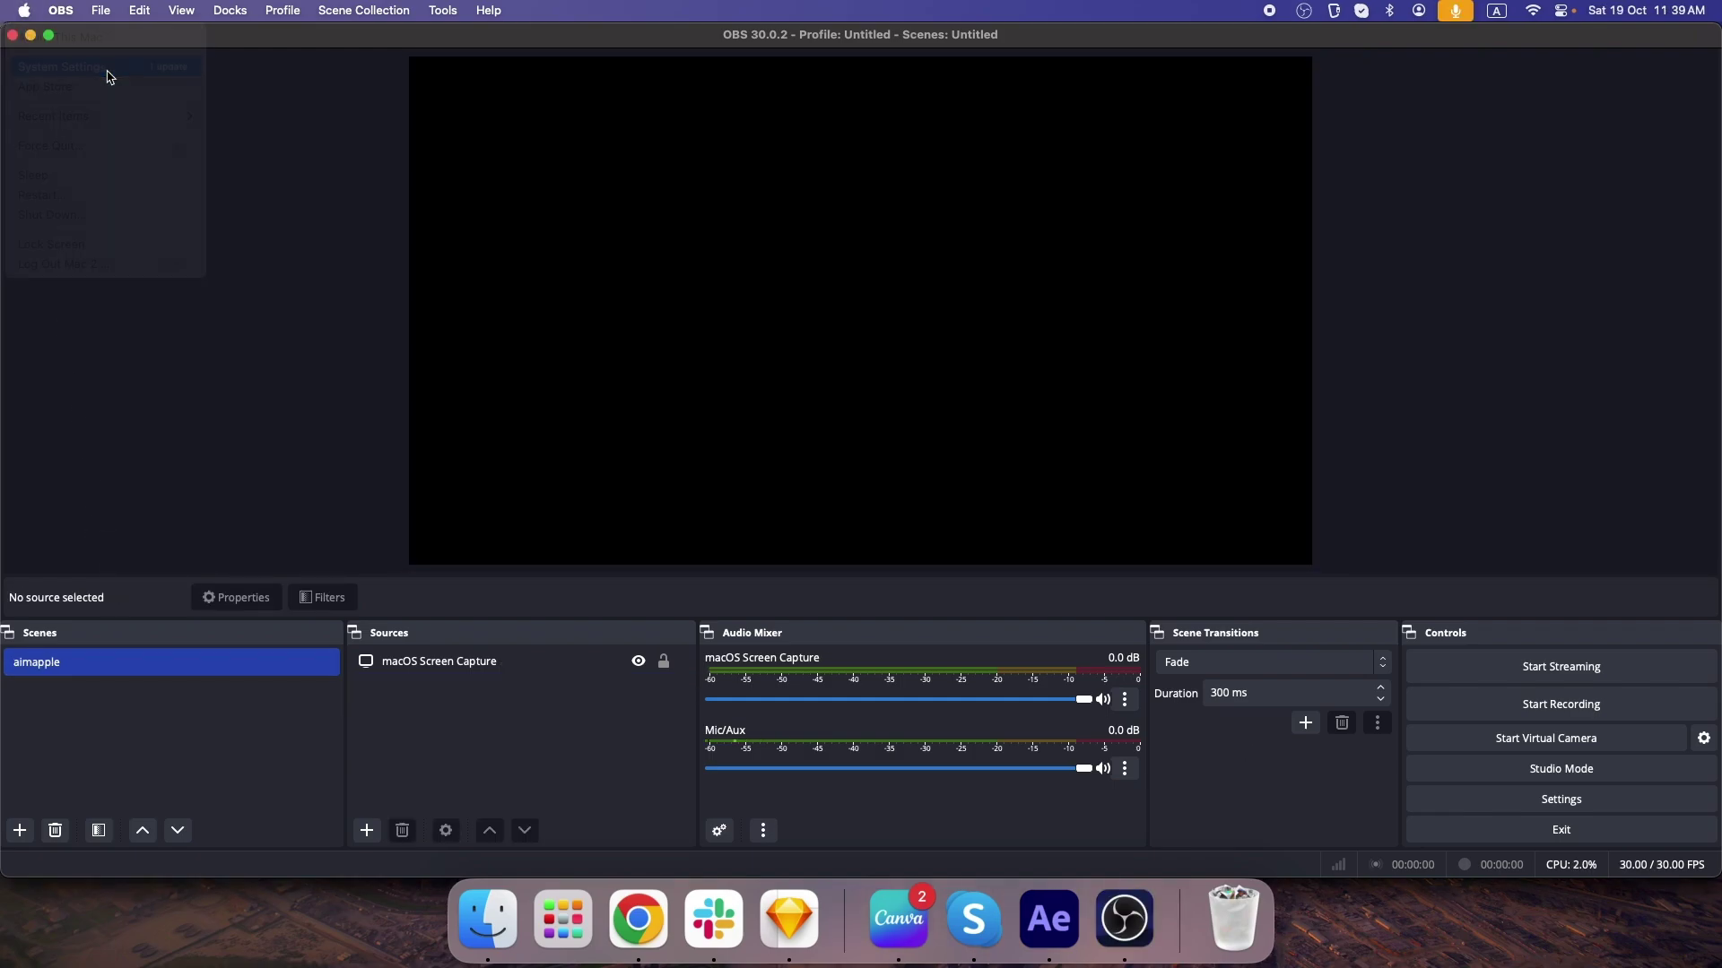
pyautogui.click(110, 76)
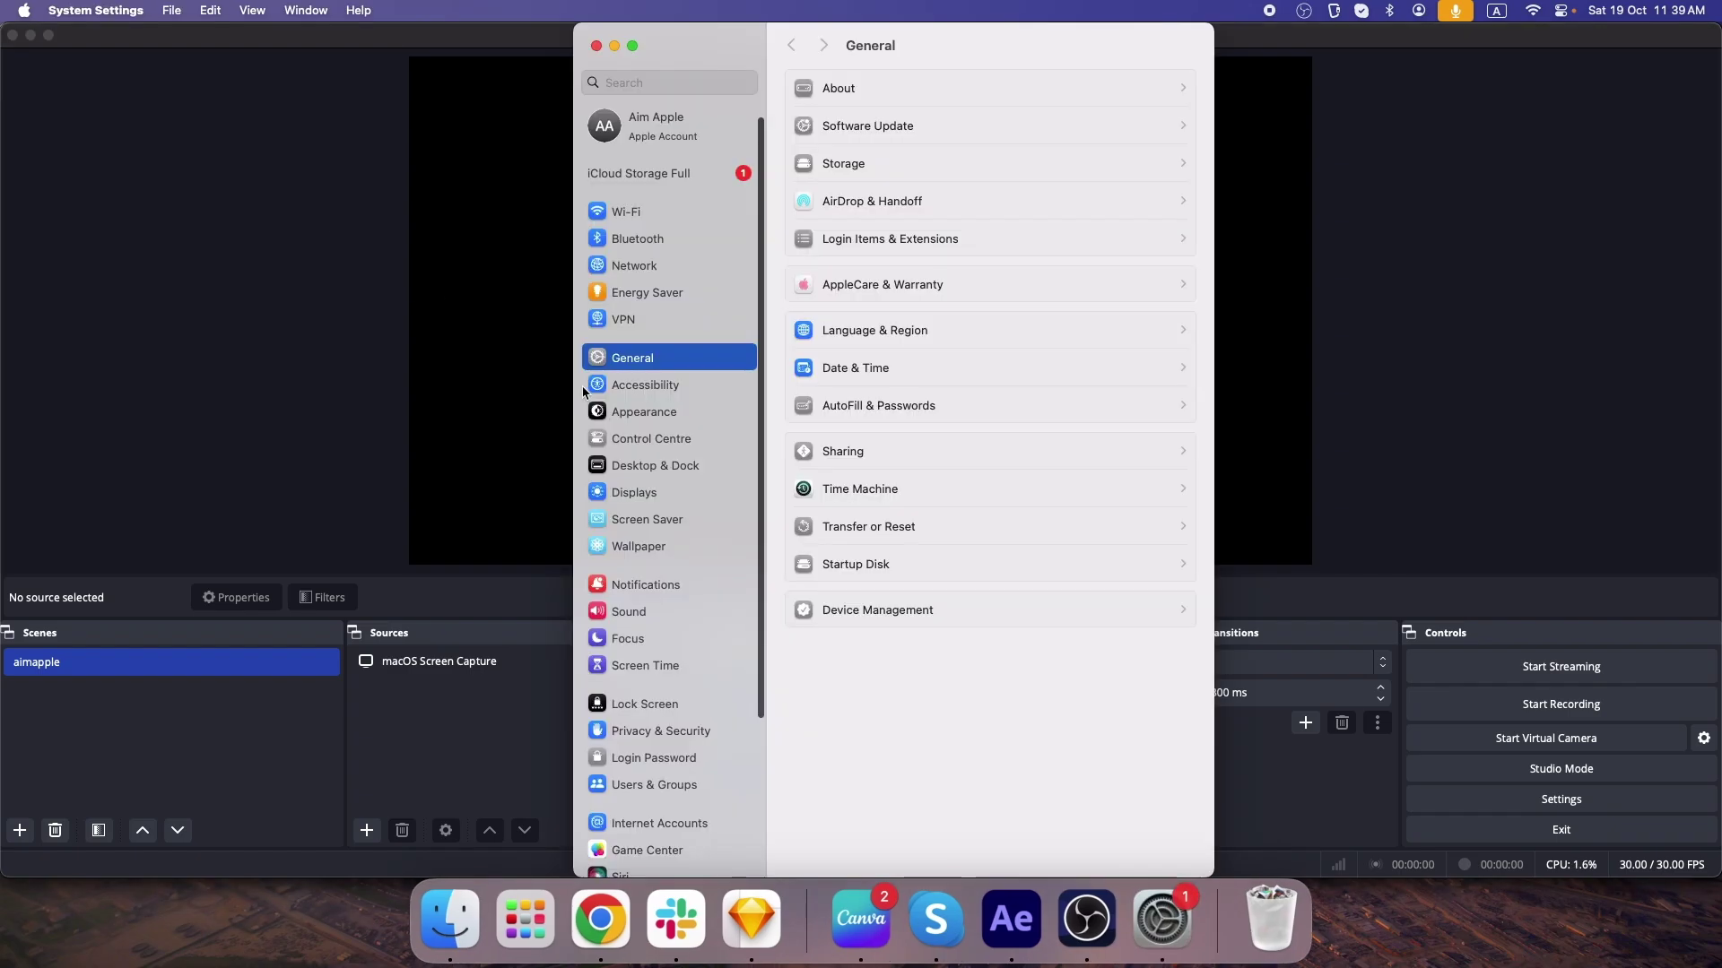
pyautogui.scroll(-5, 601, 542)
pyautogui.click(665, 547)
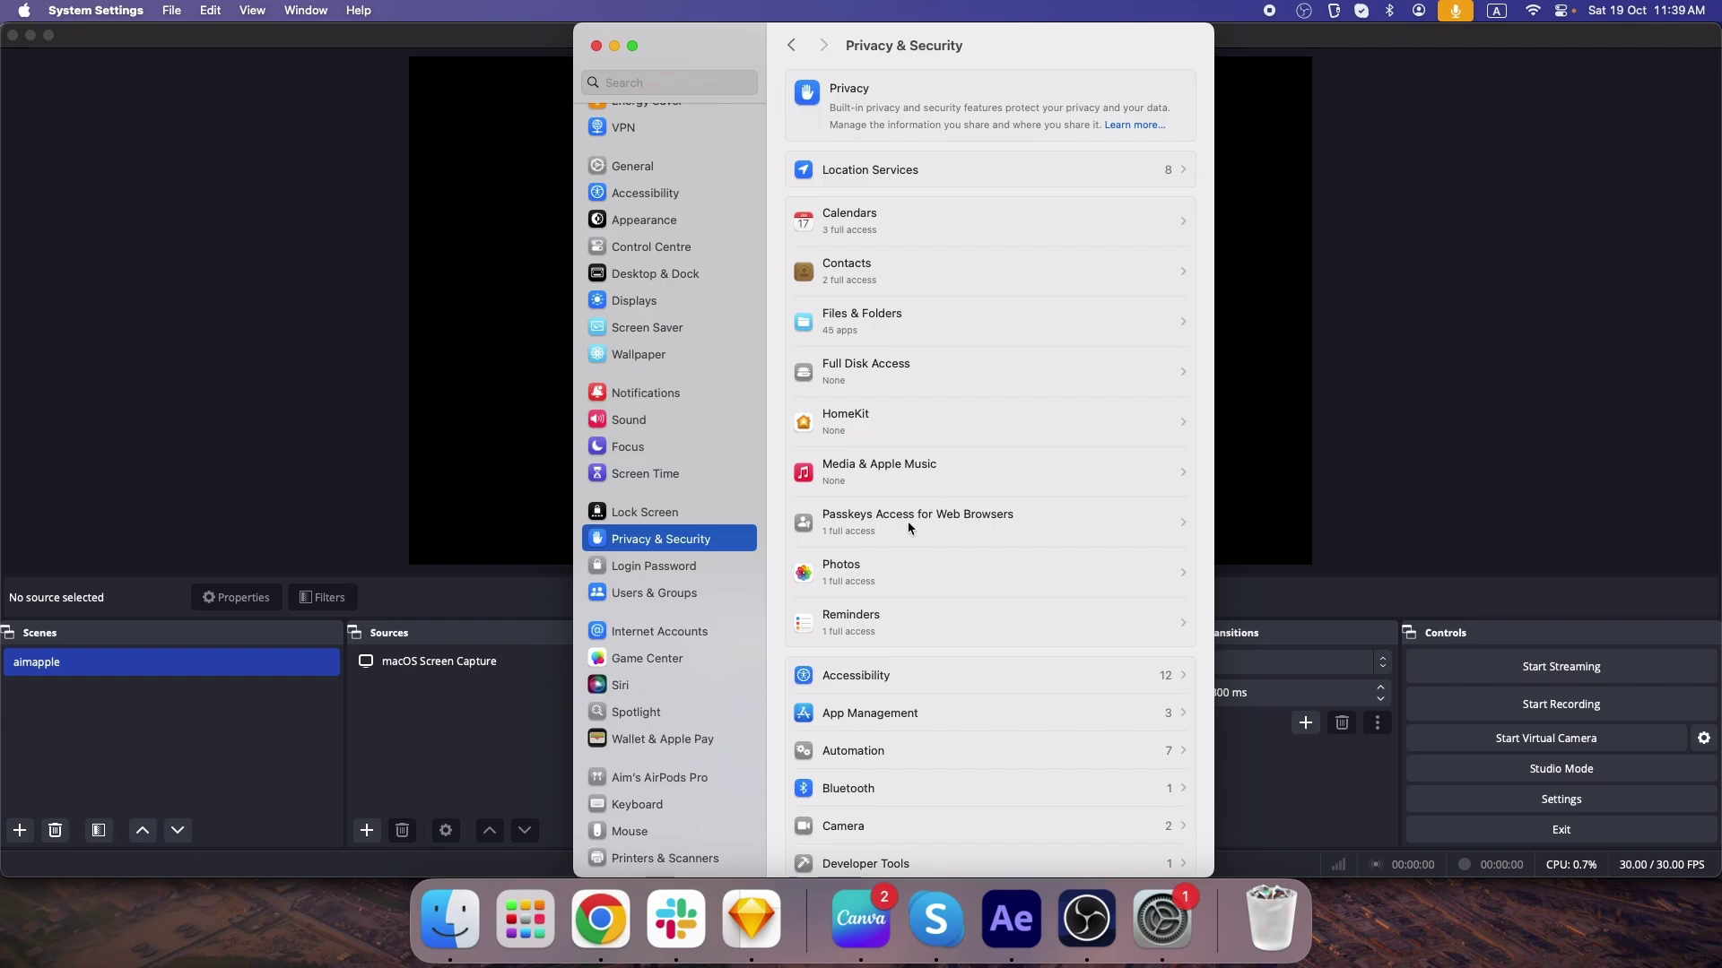
pyautogui.scroll(-10, 885, 546)
pyautogui.click(975, 729)
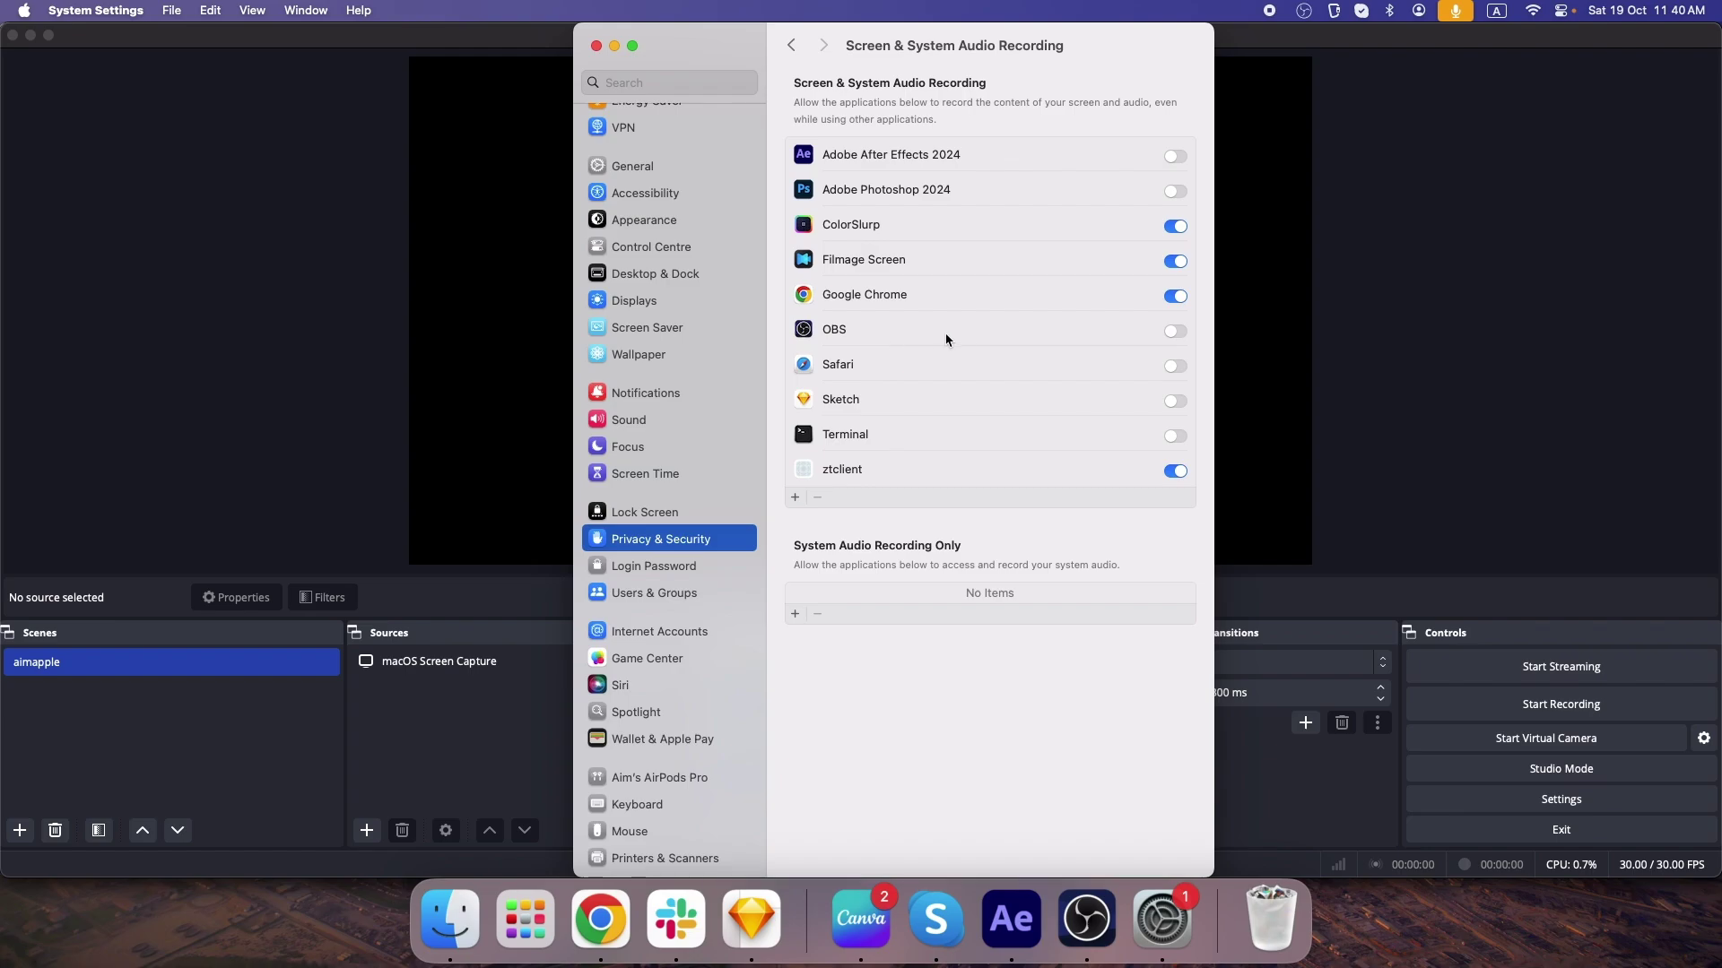
pyautogui.click(1174, 331)
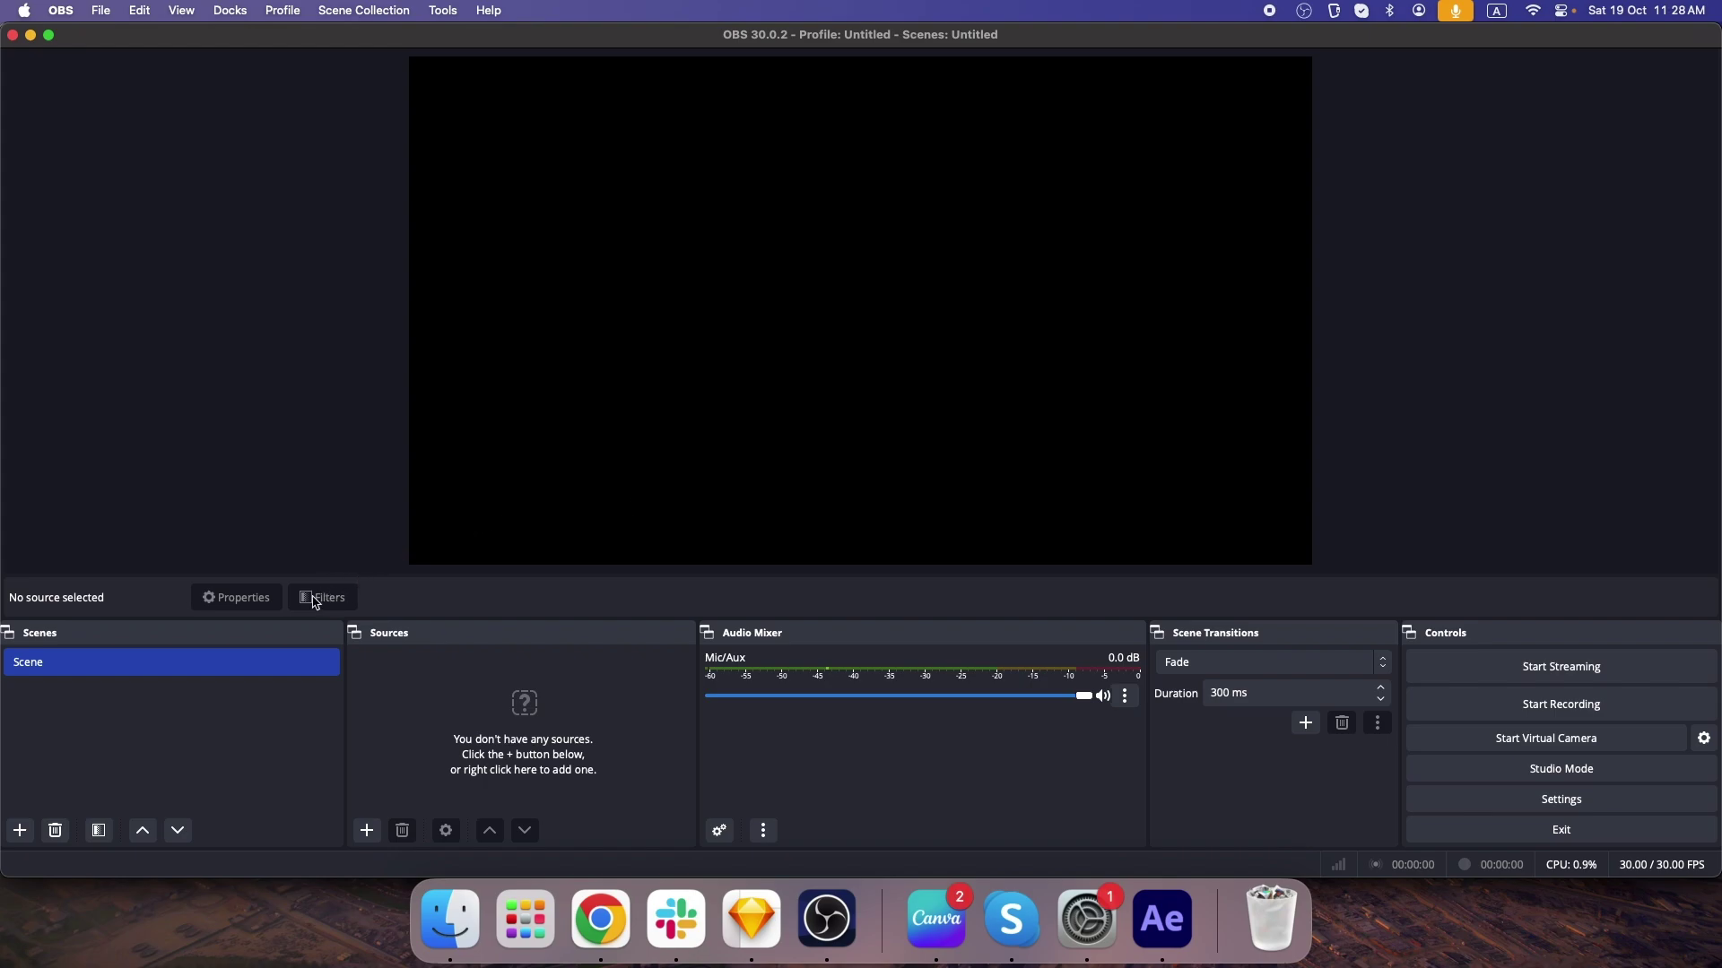
# Step: Rename the existing scene in OBS as aimapple
pyautogui.rightClick(208, 672)
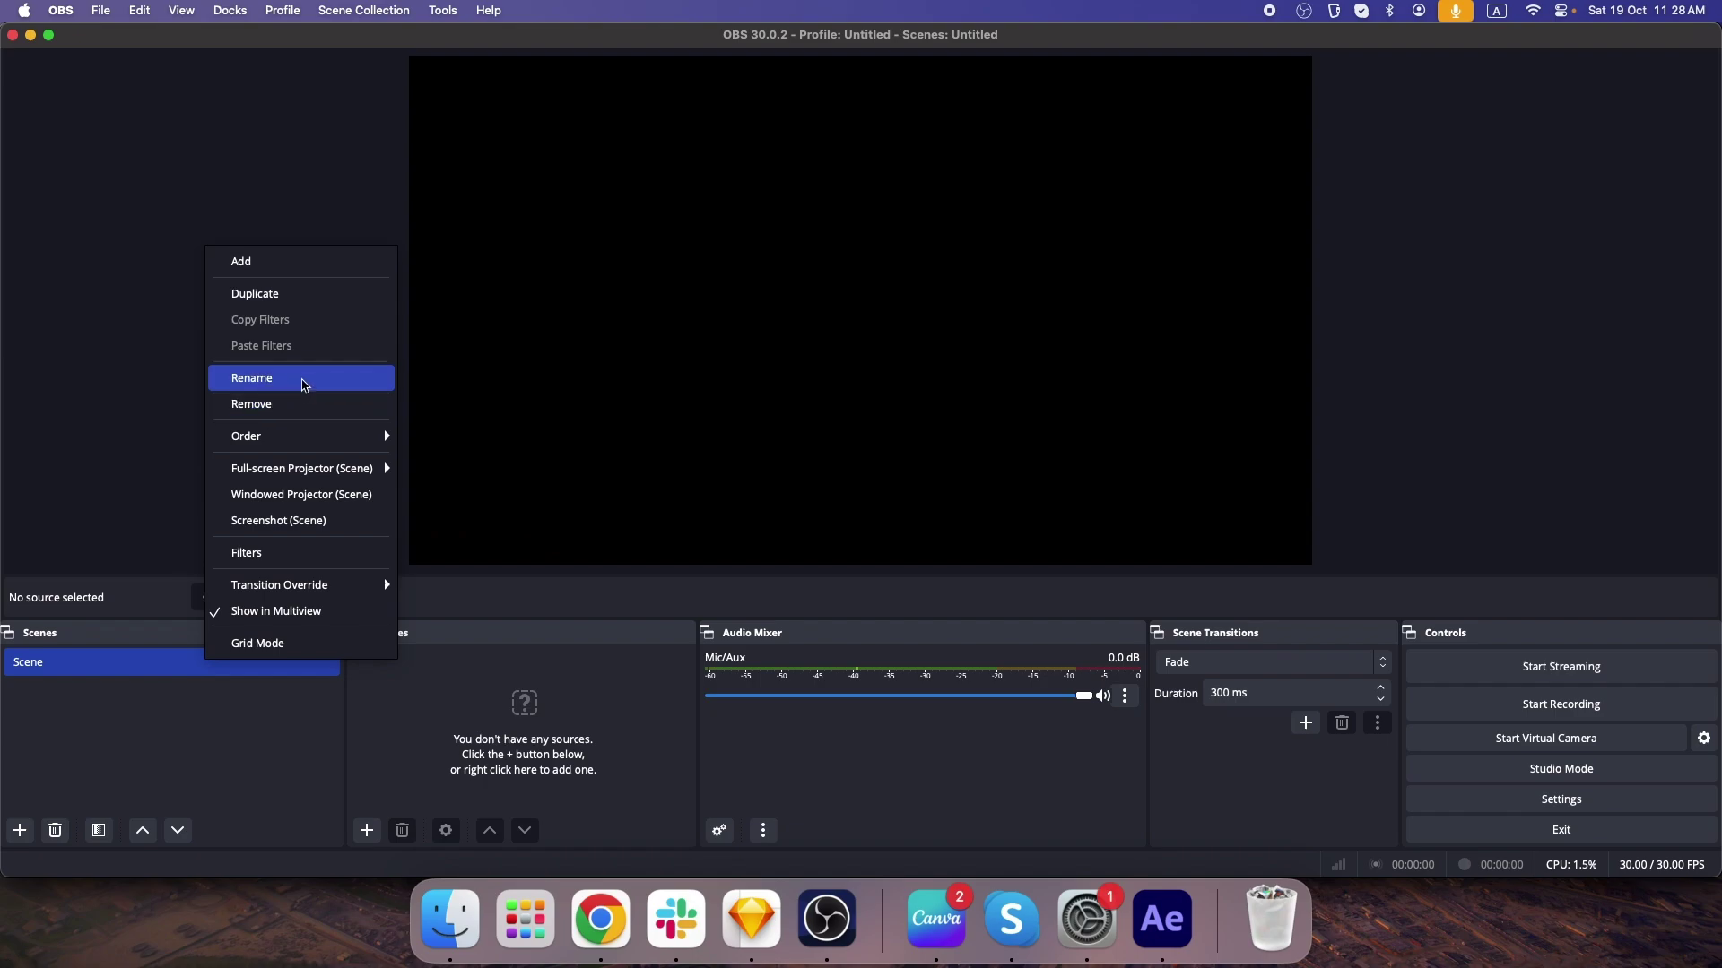
pyautogui.click(306, 387)
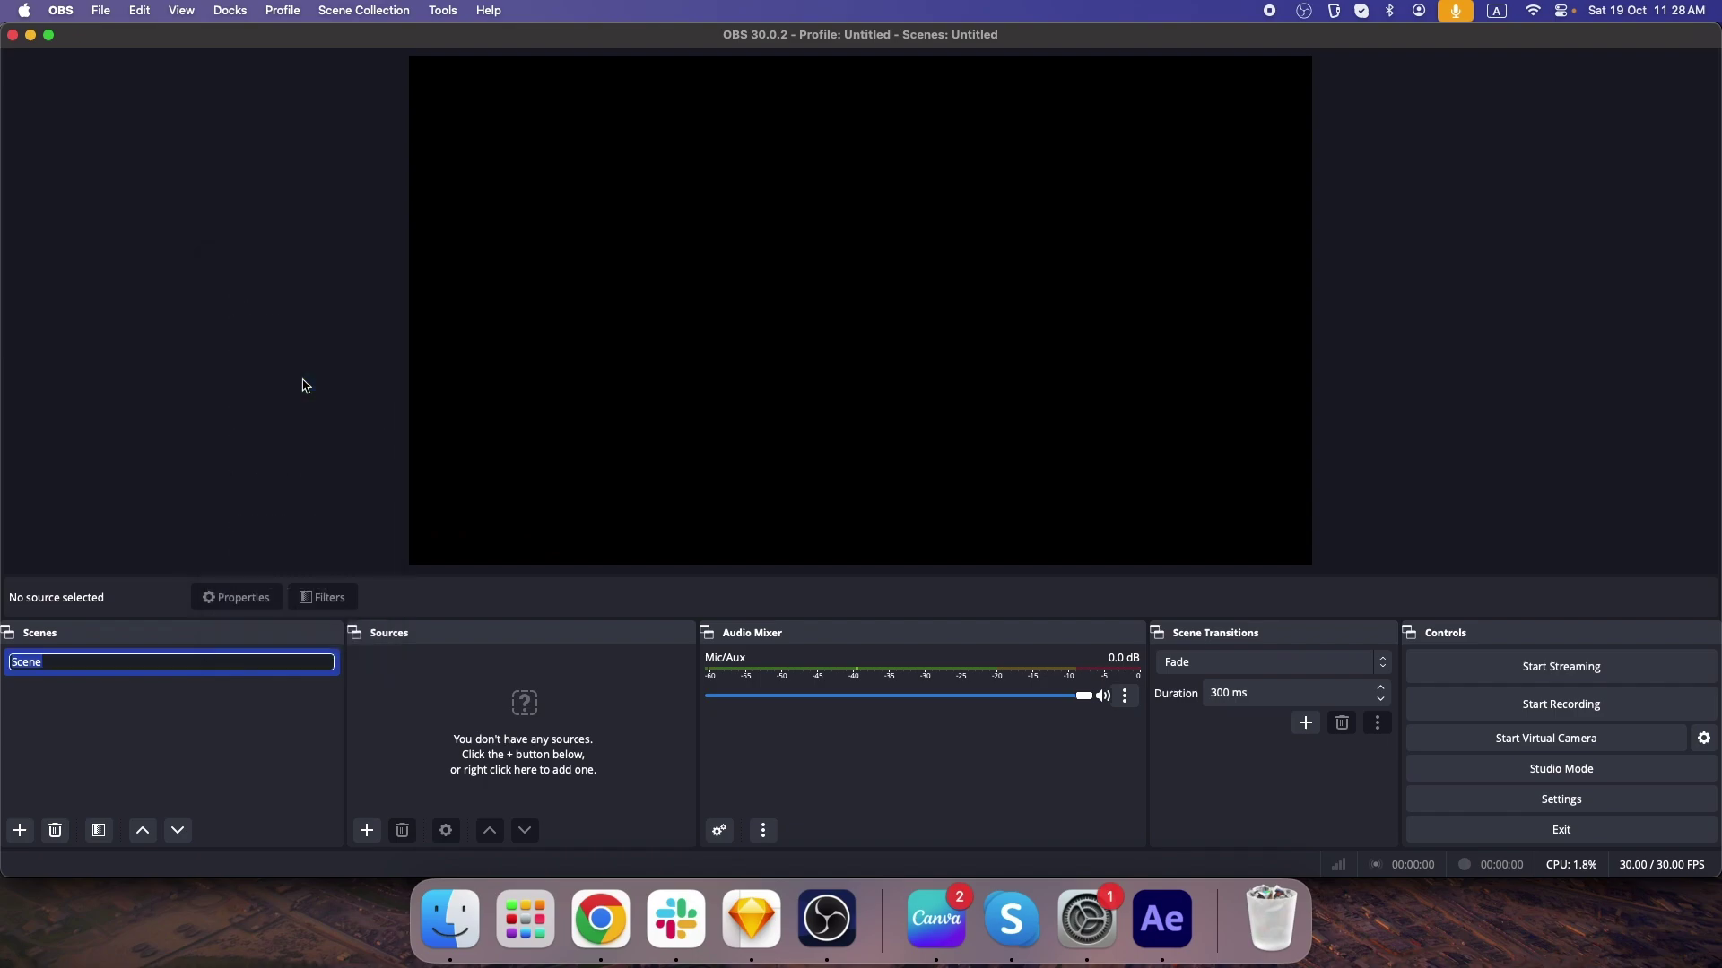
pyautogui.write('a')
pyautogui.press('Return')
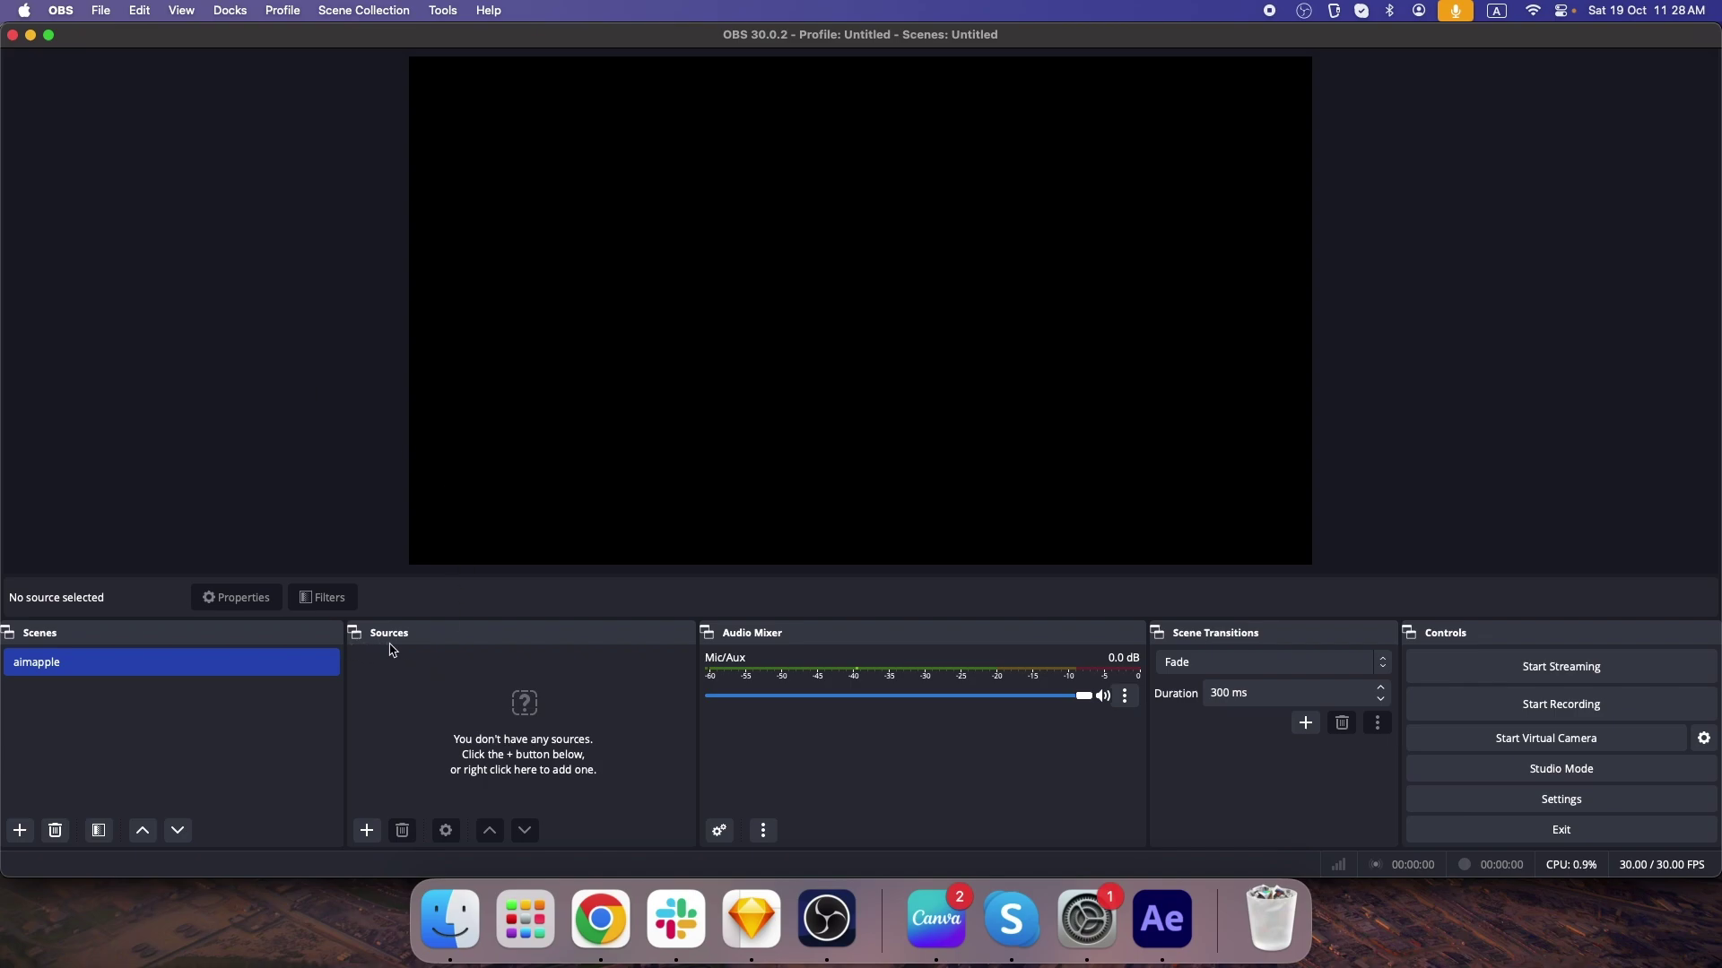
# Step: Add a new macOS Screen Capture source under its default name, using the Display Capture method
pyautogui.click(366, 831)
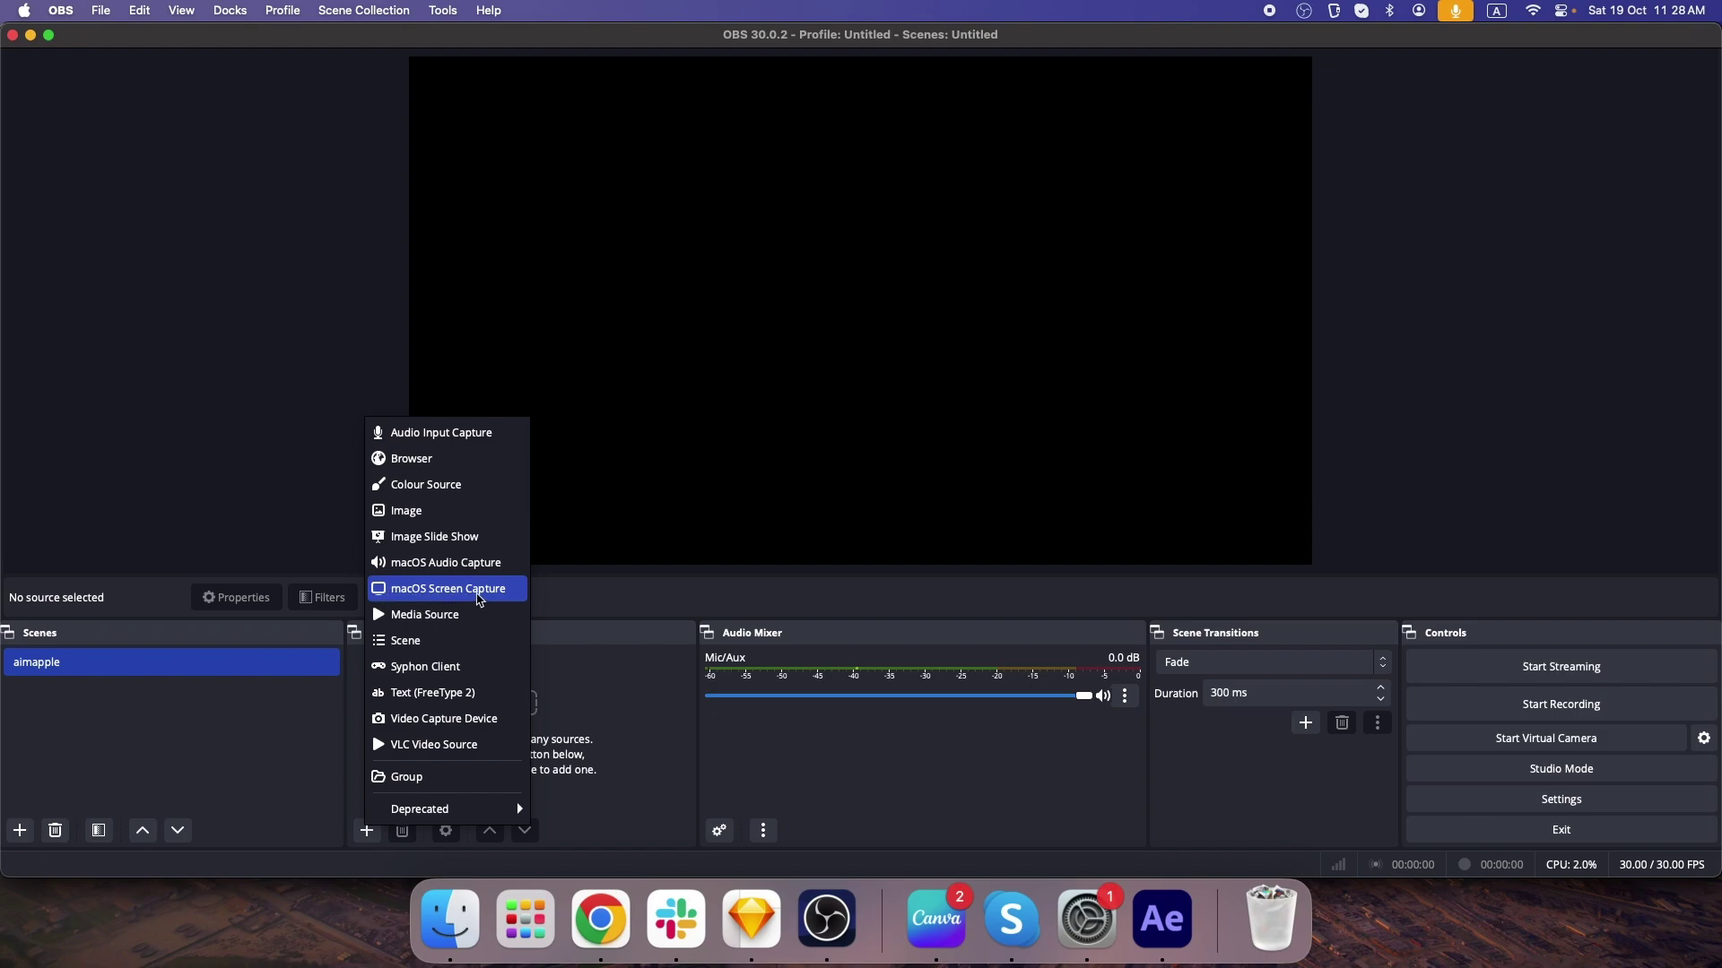
pyautogui.click(462, 599)
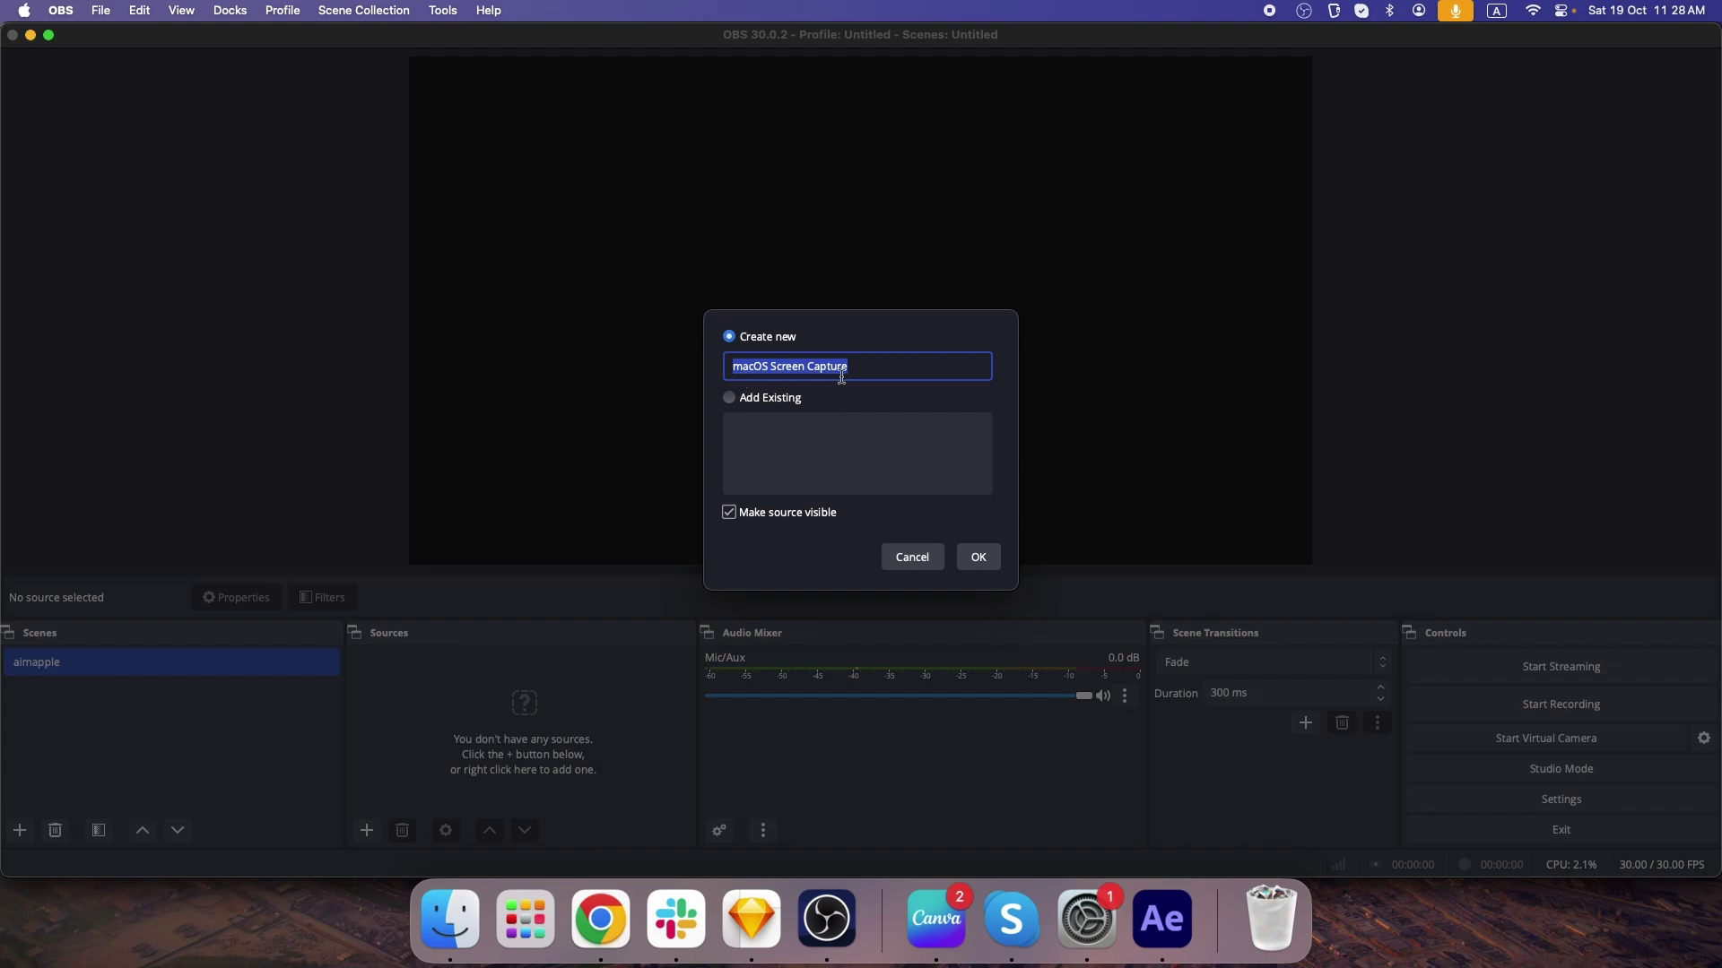
pyautogui.click(978, 559)
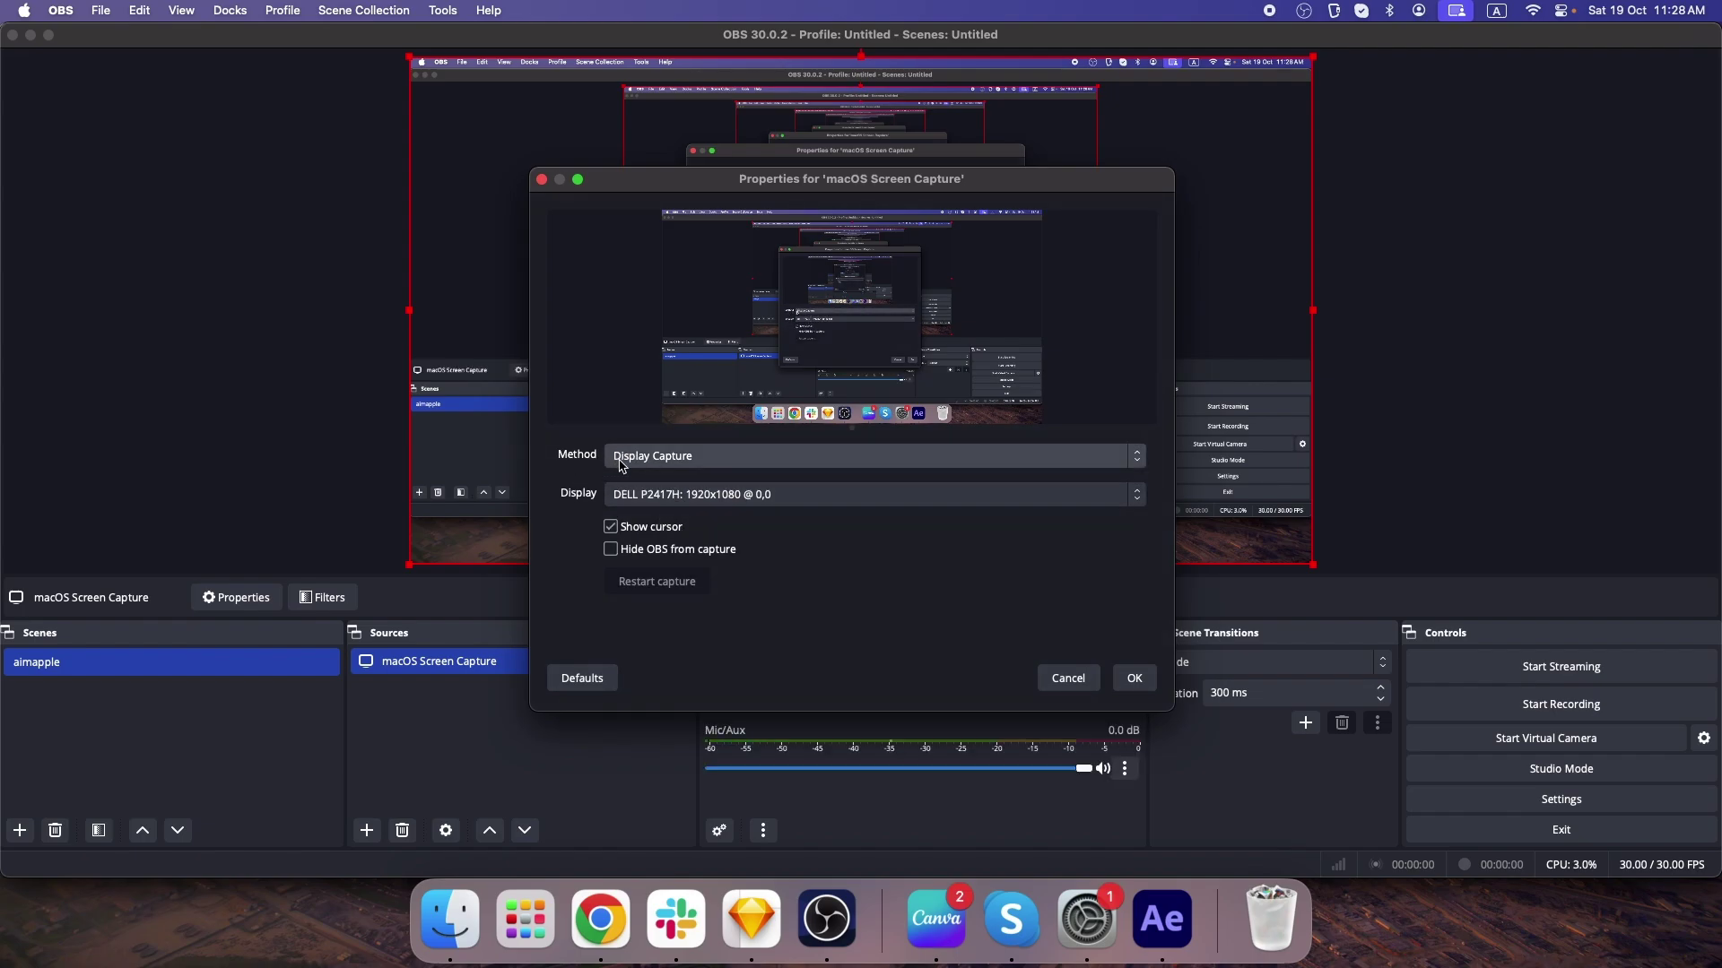
pyautogui.click(726, 459)
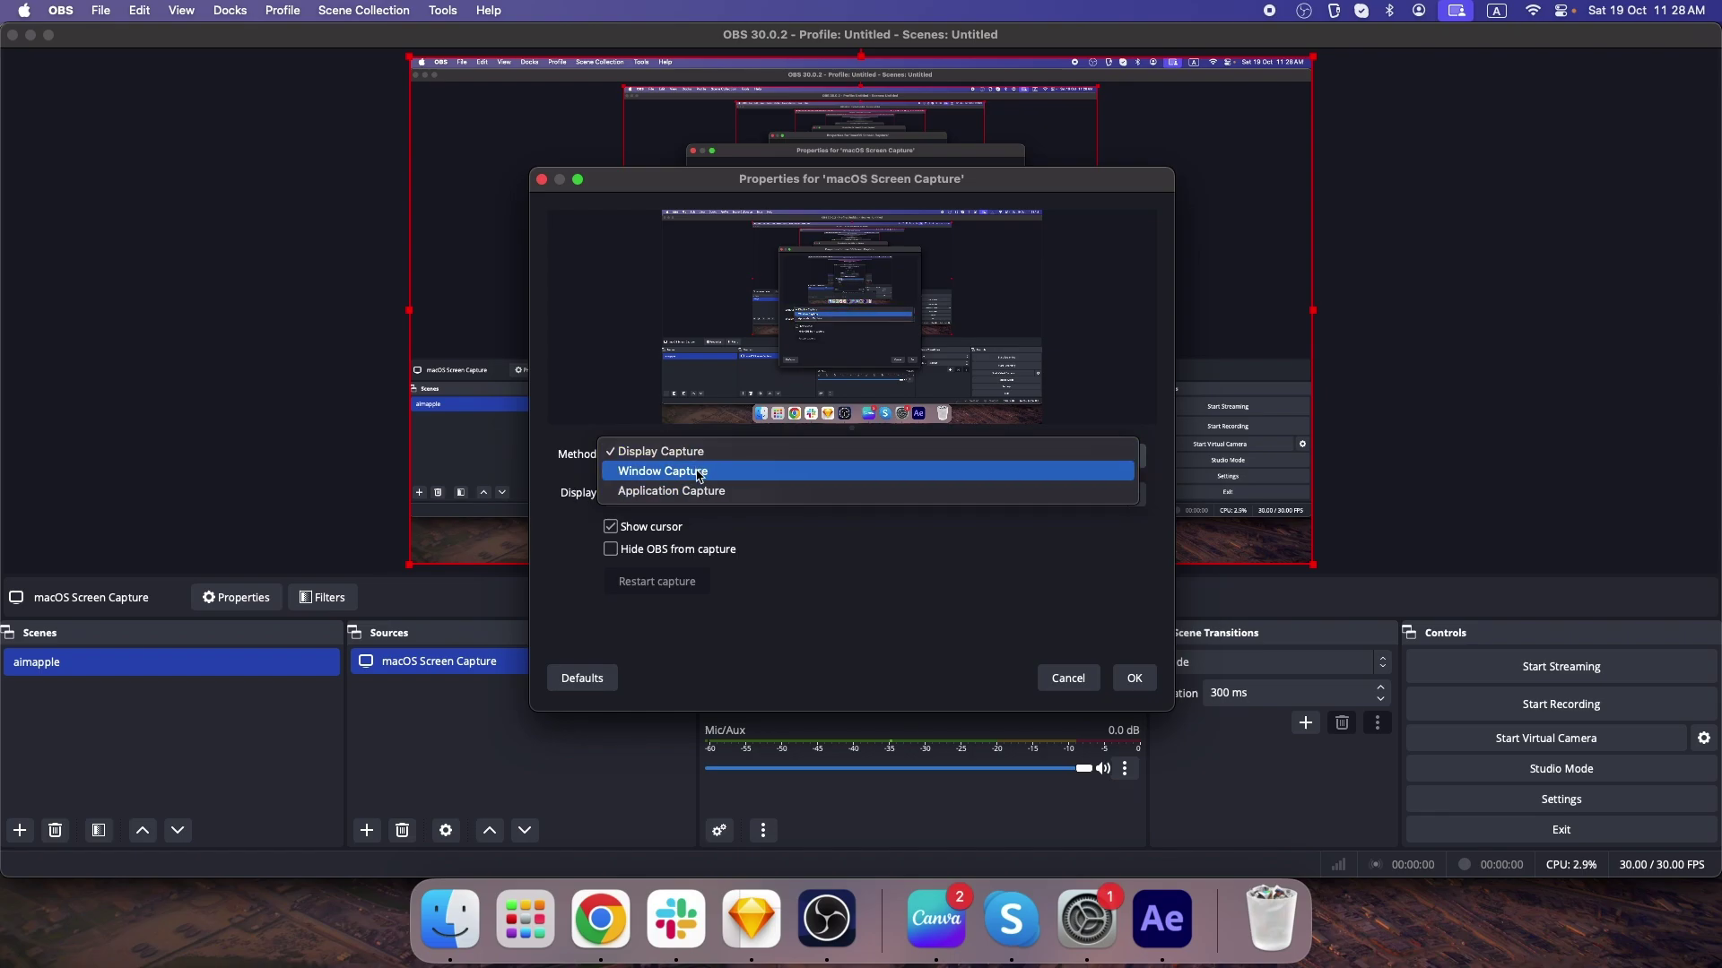
pyautogui.click(688, 458)
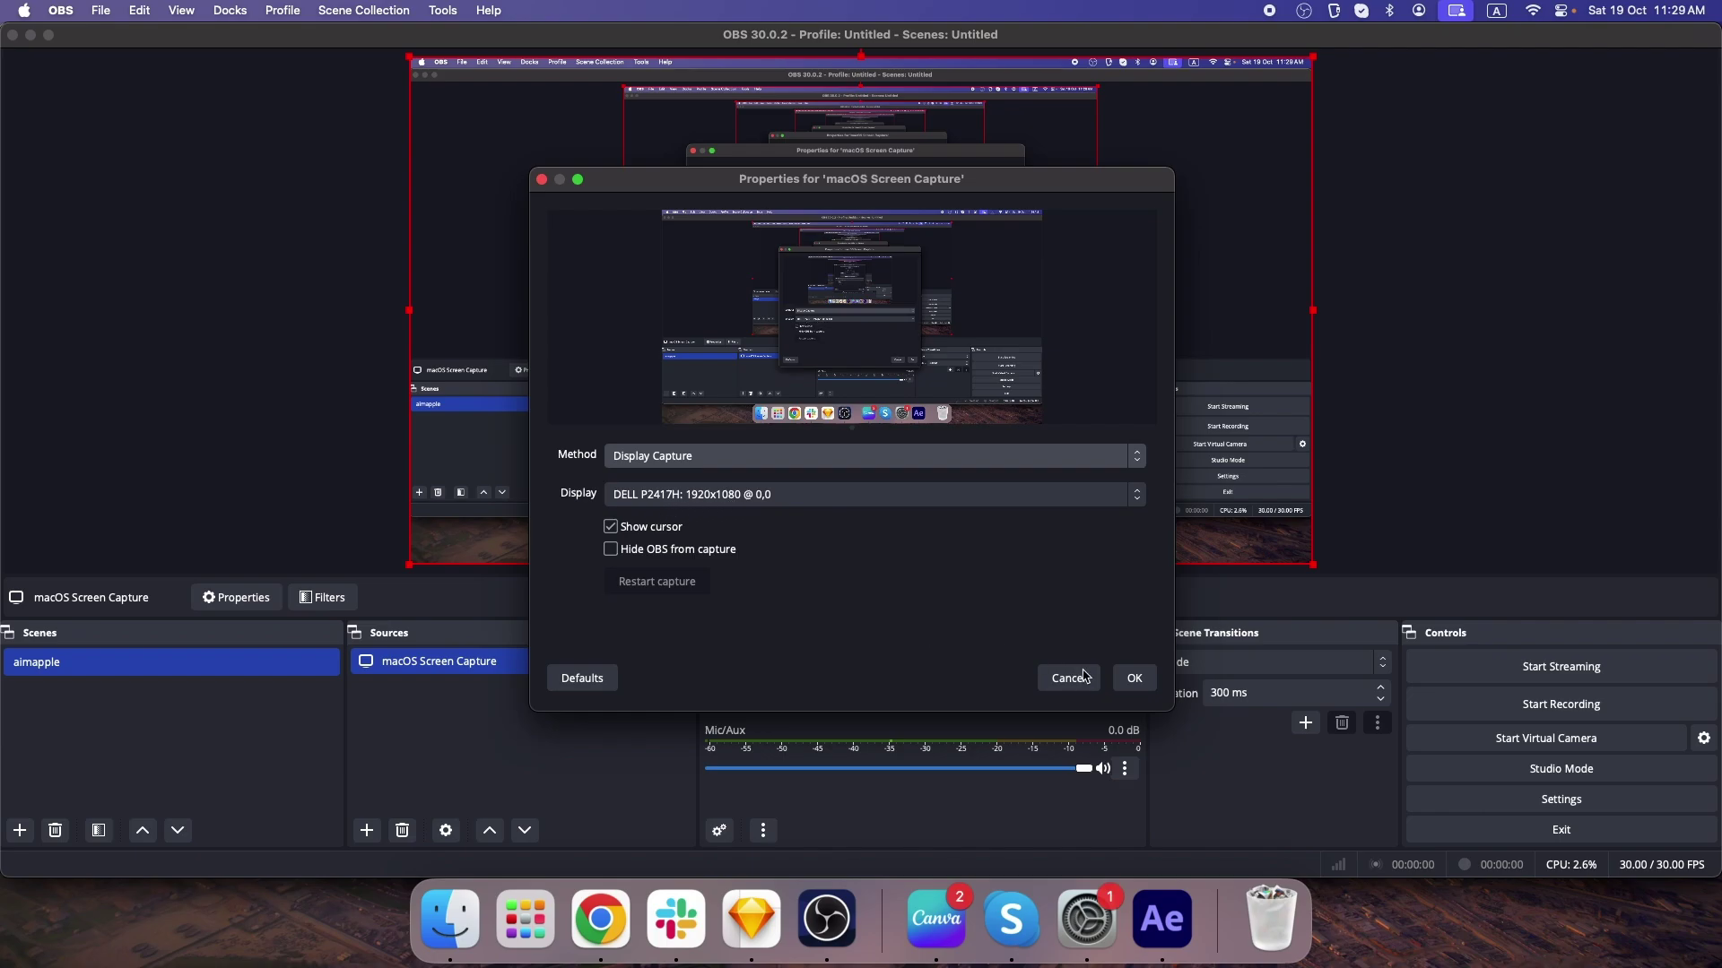
pyautogui.click(1133, 680)
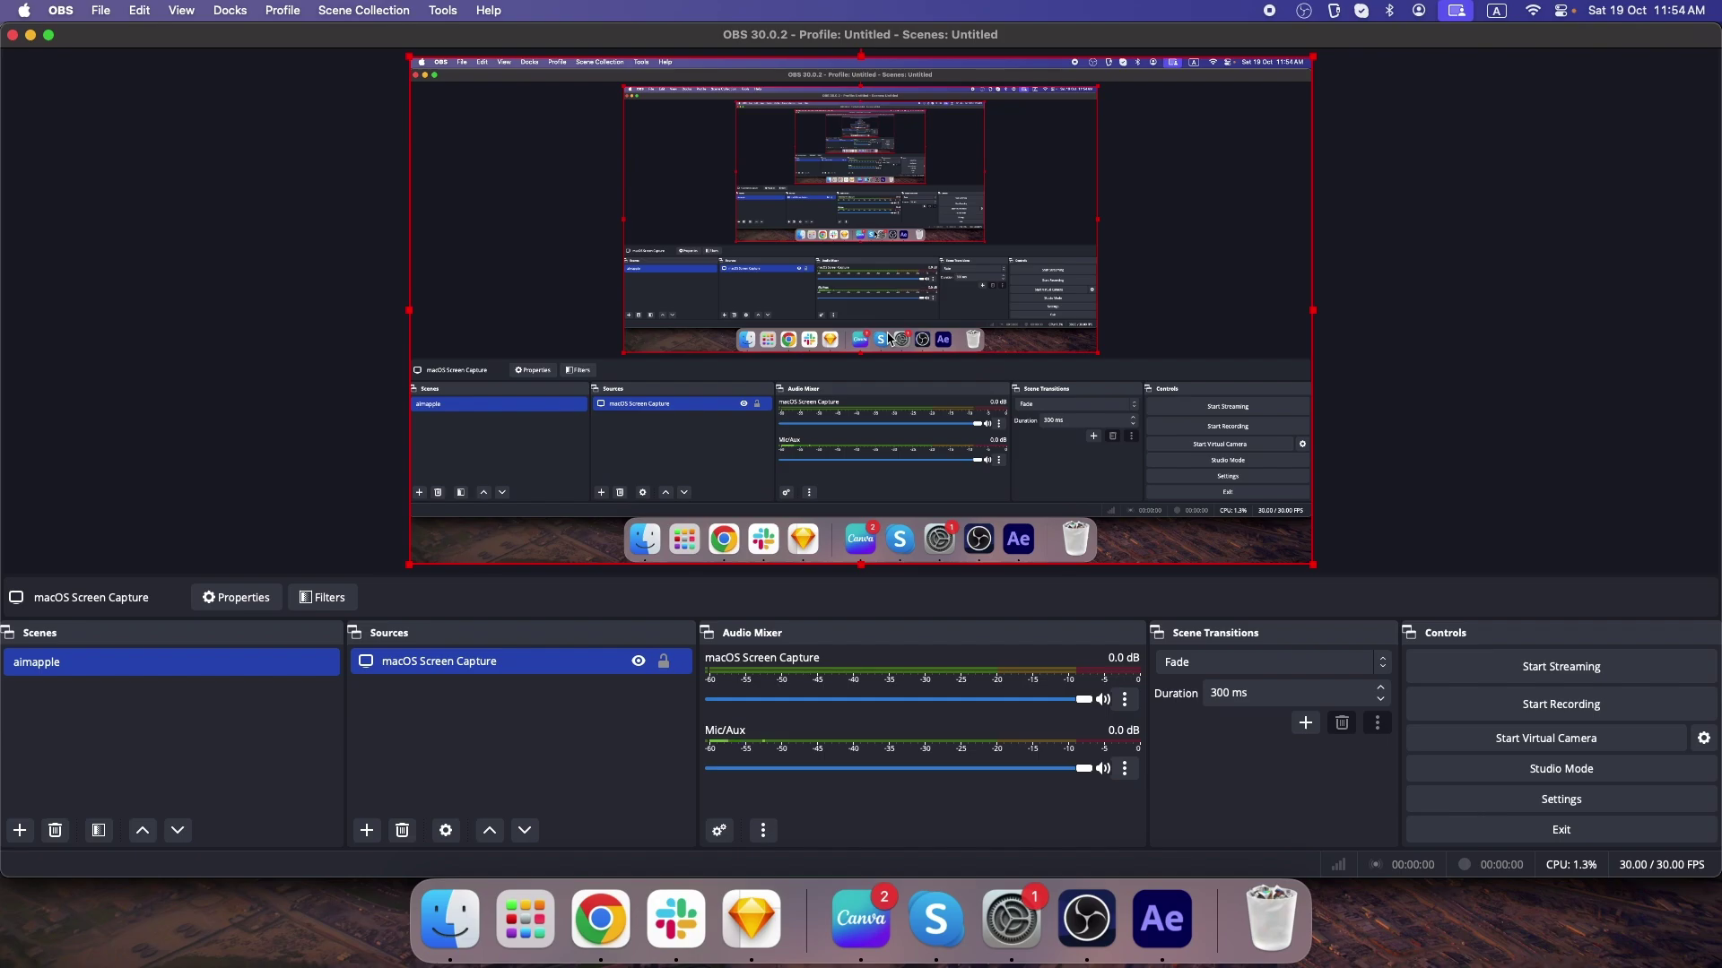
# Step: Apply the Fit to screen transform to the macOS Screen Capture source
pyautogui.rightClick(891, 339)
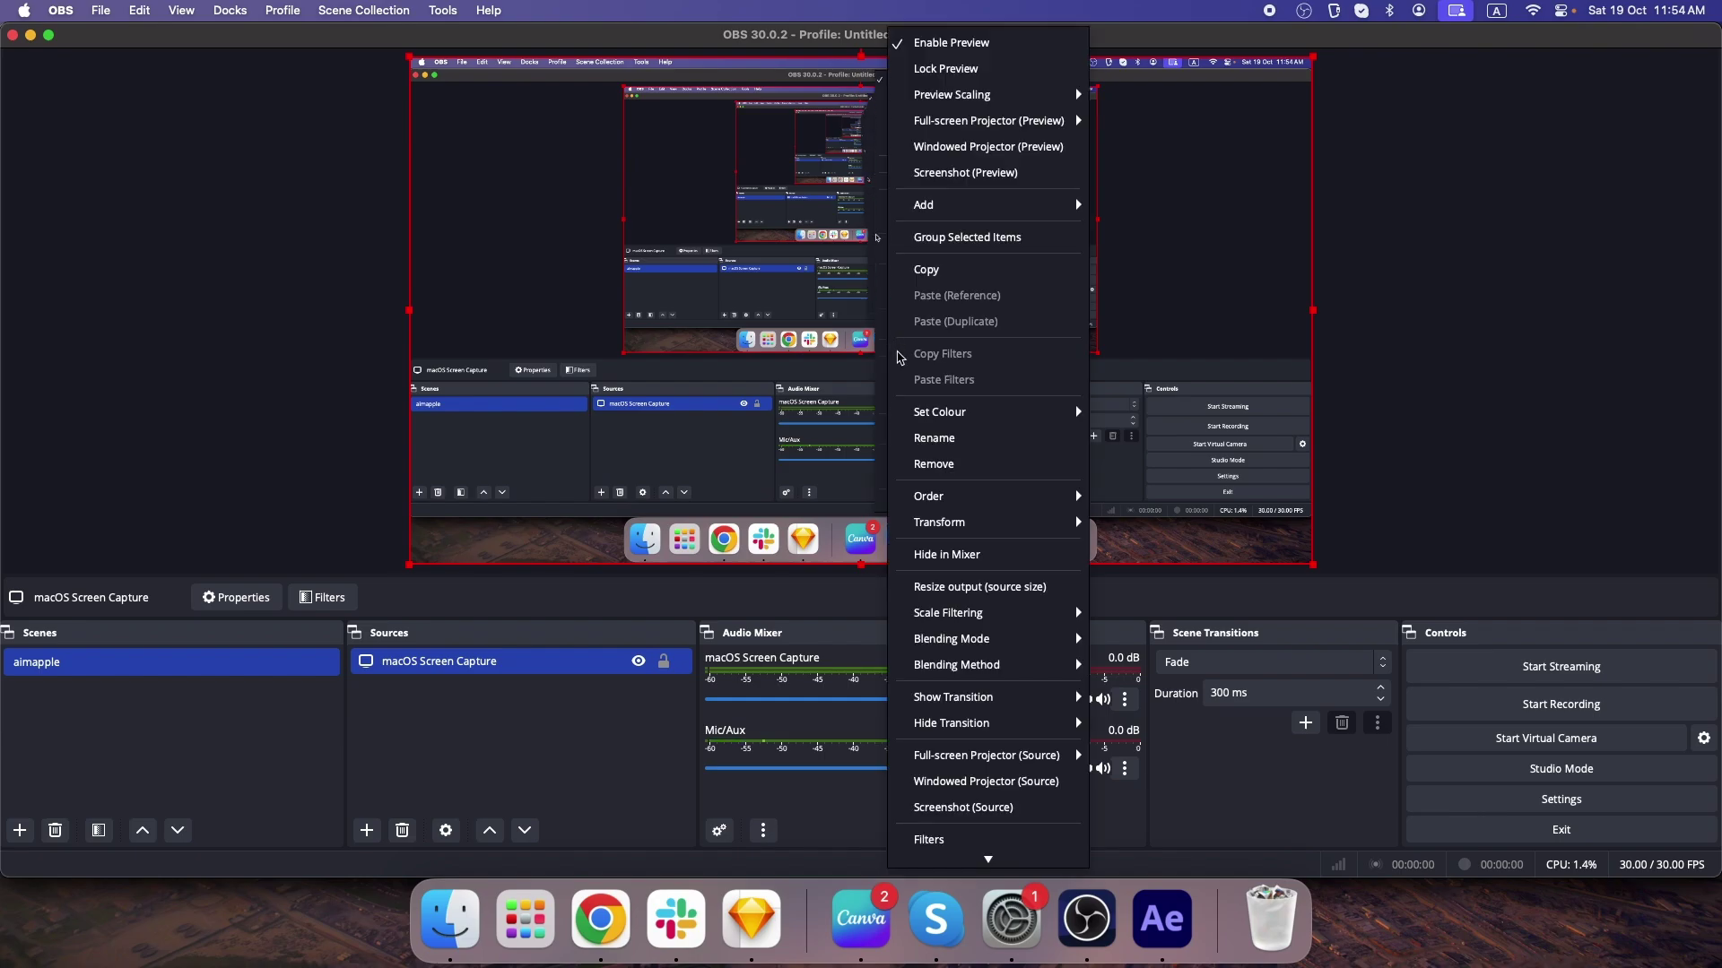
pyautogui.moveTo(963, 523)
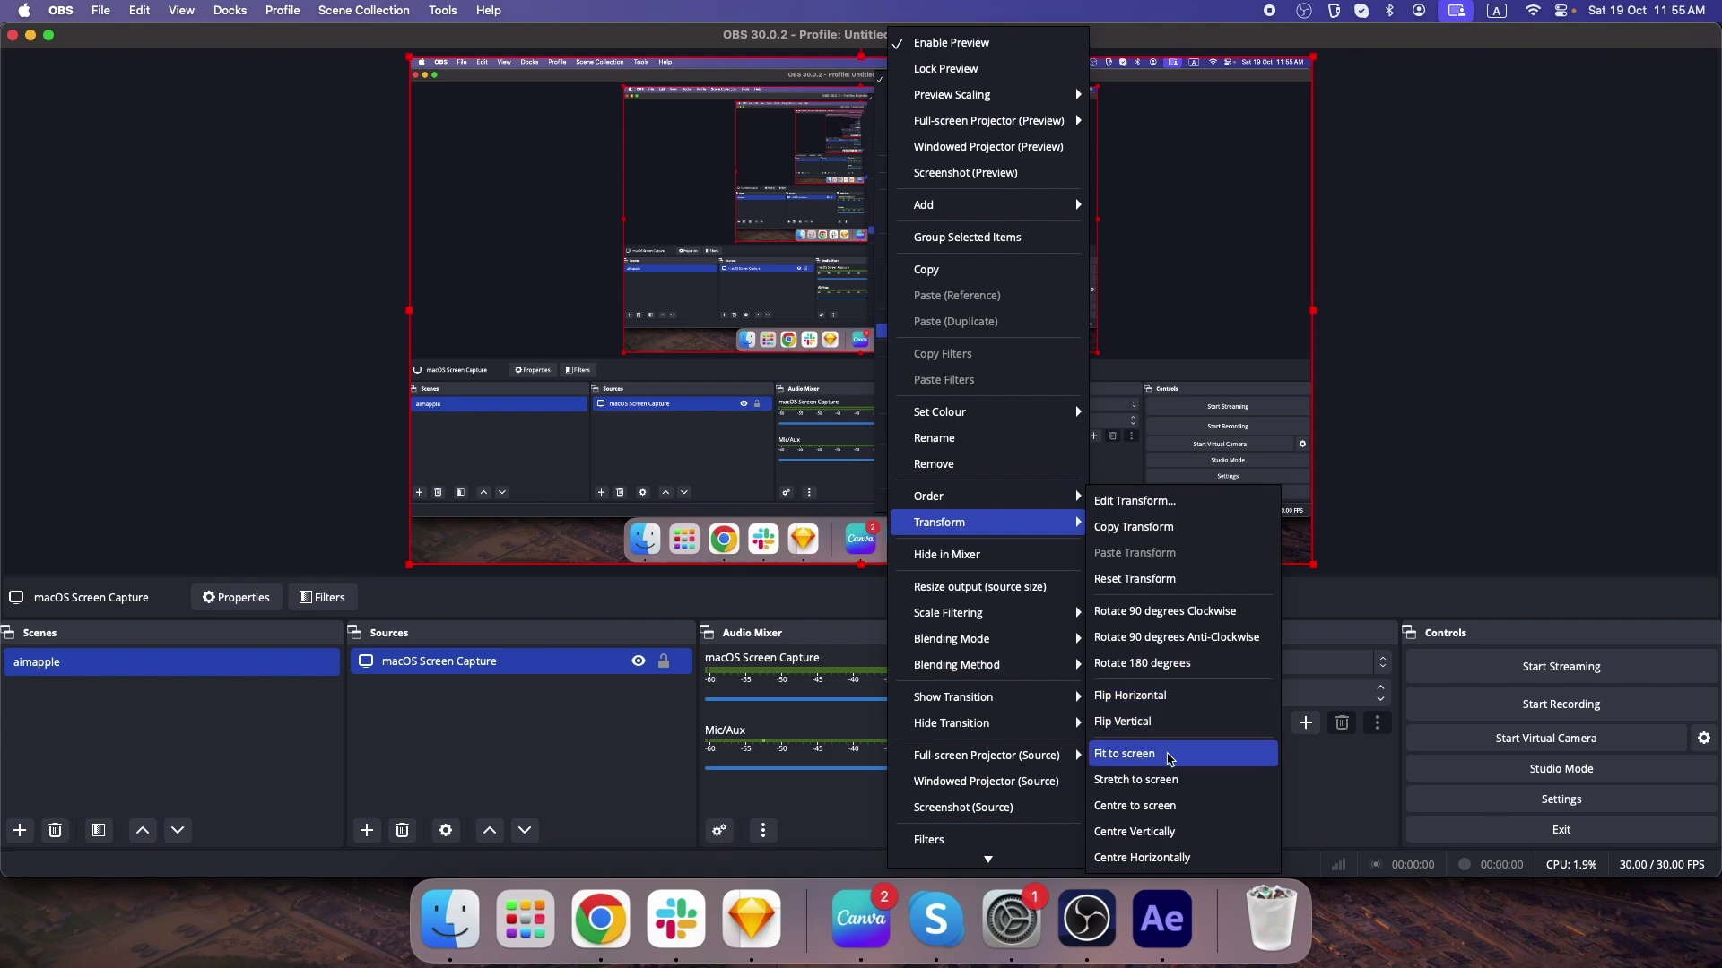
pyautogui.click(1171, 760)
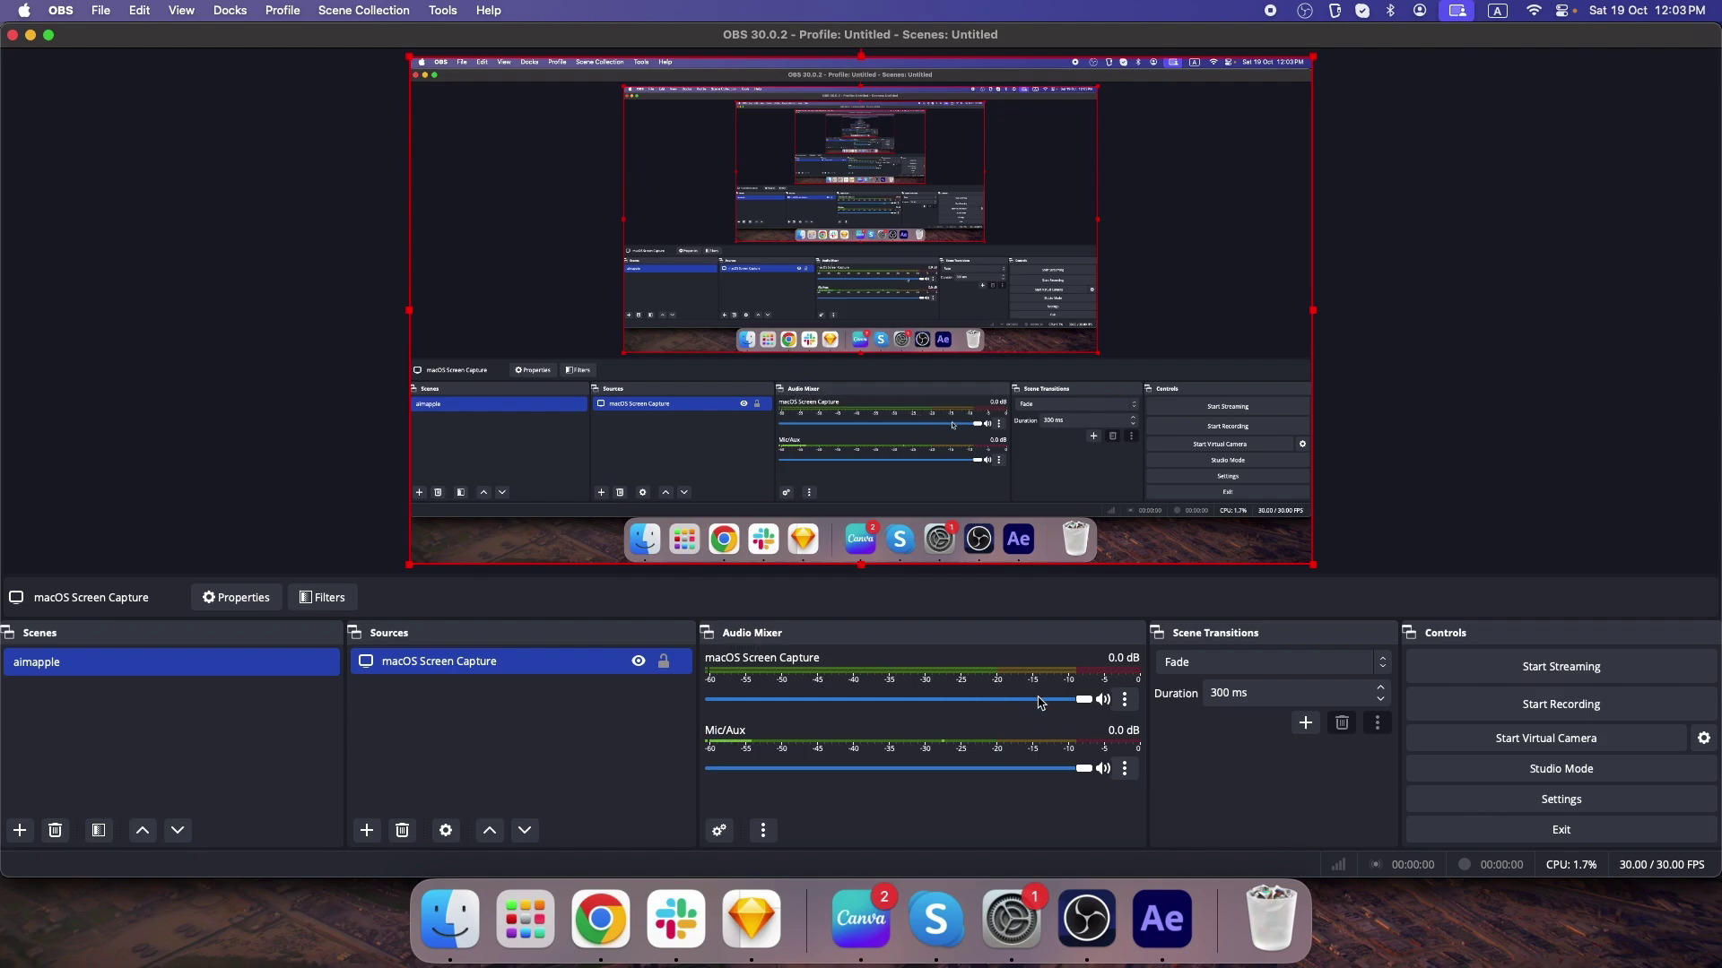
# Step: Try adjusting the macOS Screen Capture and Mic/Aux volume levels in the audio mixer
pyautogui.moveTo(1084, 701)
pyautogui.mouseDown()
pyautogui.moveTo(722, 705)
pyautogui.moveTo(1089, 702)
pyautogui.mouseUp()
pyautogui.moveTo(1084, 768)
pyautogui.mouseDown()
pyautogui.moveTo(775, 769)
pyautogui.moveTo(1092, 769)
pyautogui.mouseUp()
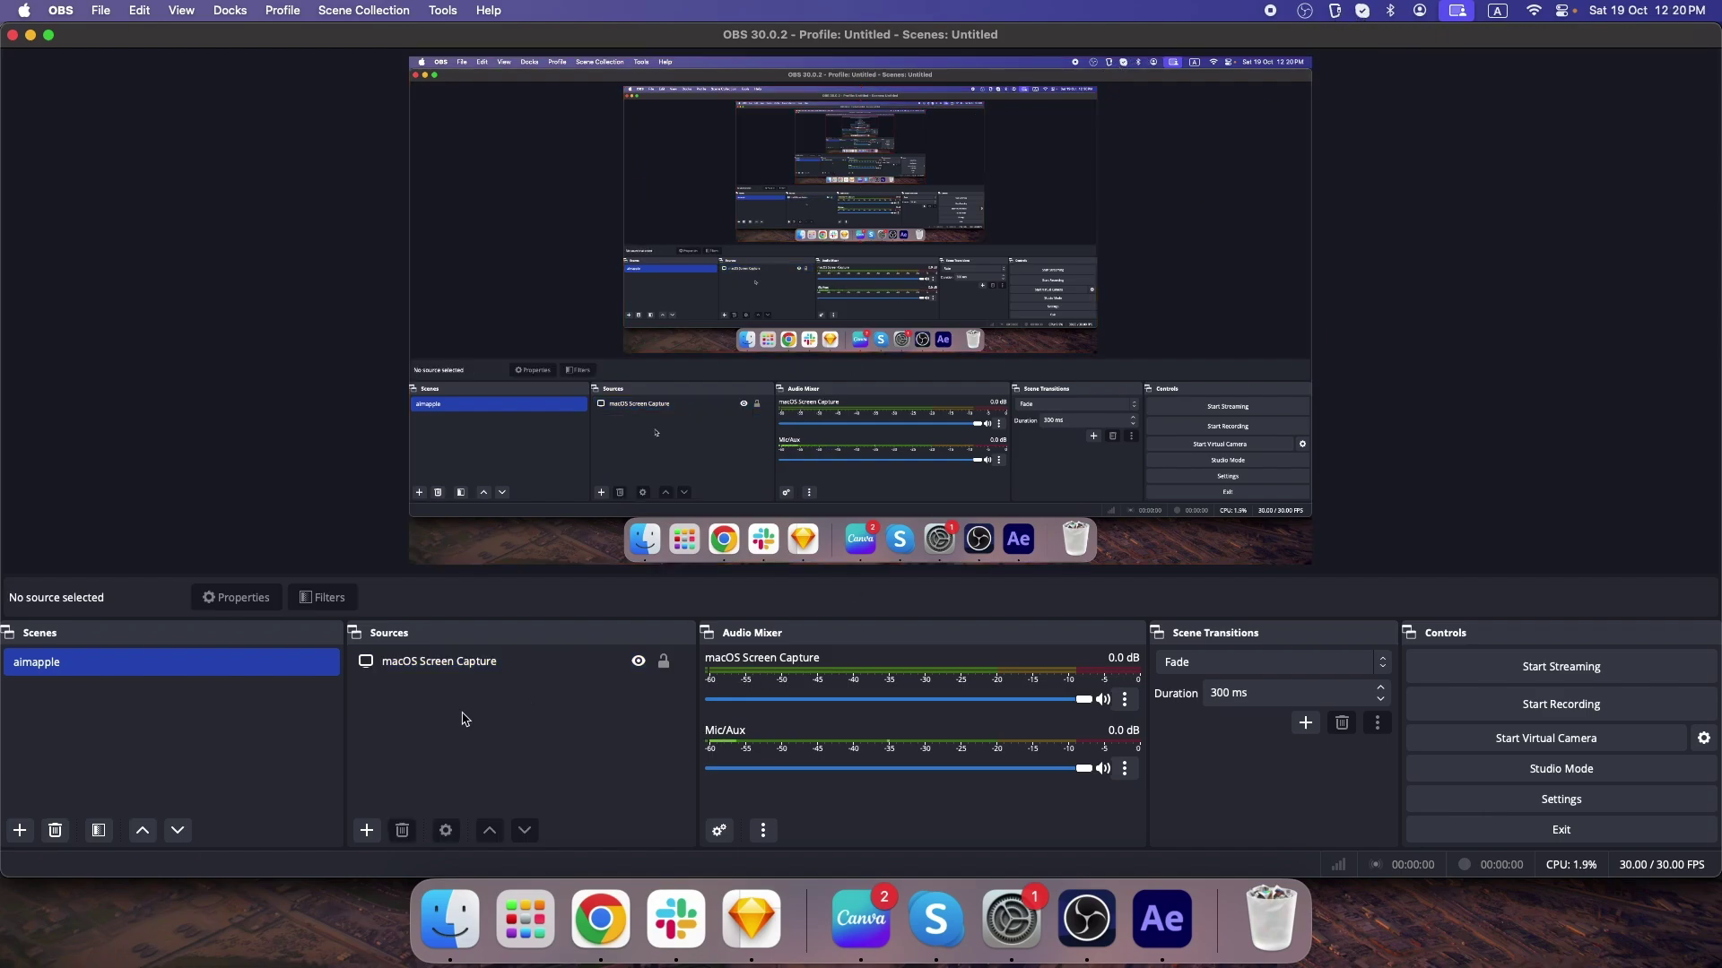
# Step: Add a Video Capture Device source under its default name with OBS Virtual Camera as the device
pyautogui.click(366, 833)
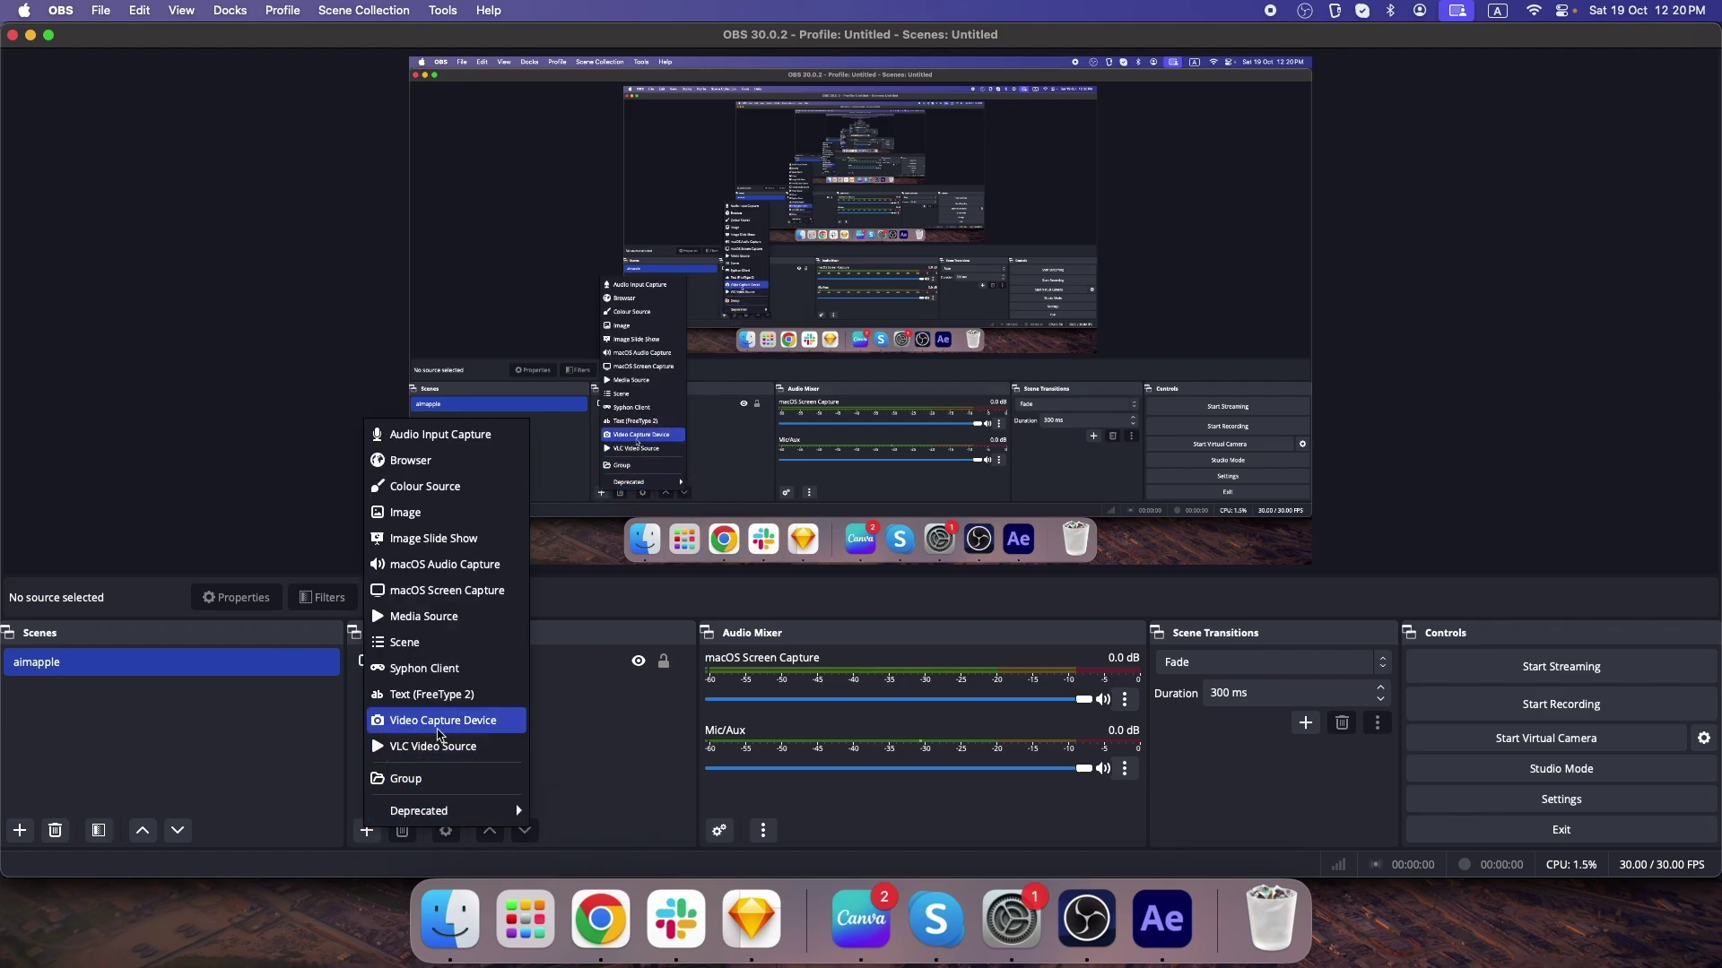
pyautogui.click(445, 728)
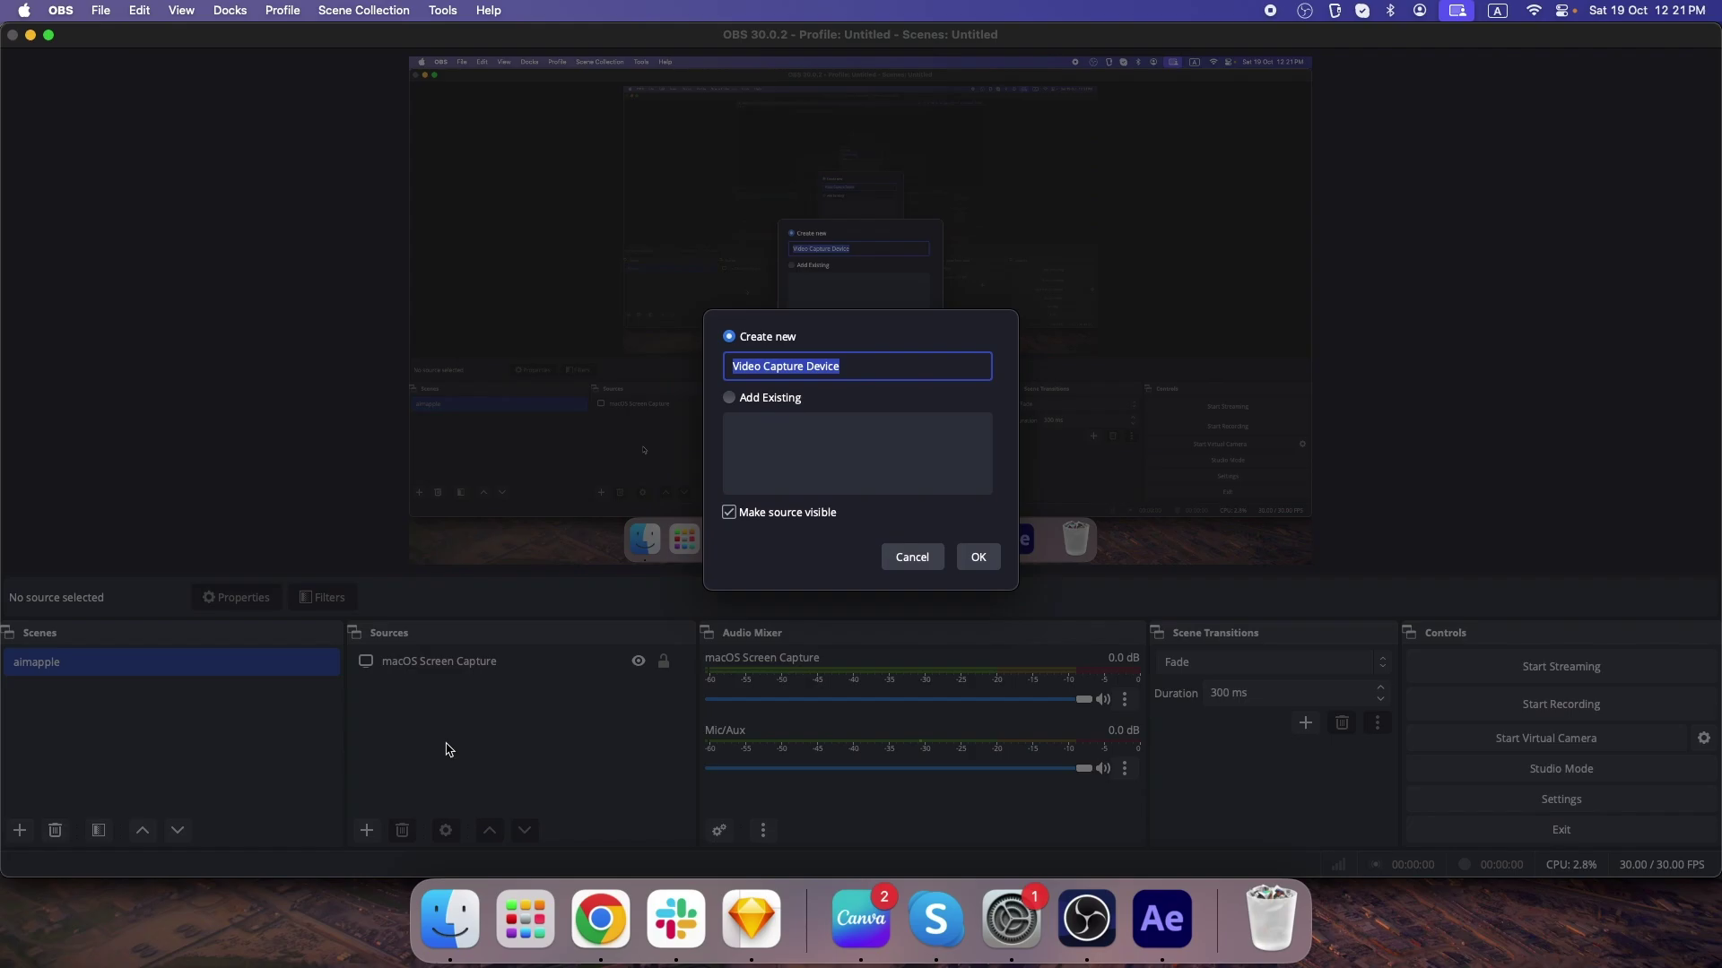
pyautogui.click(978, 557)
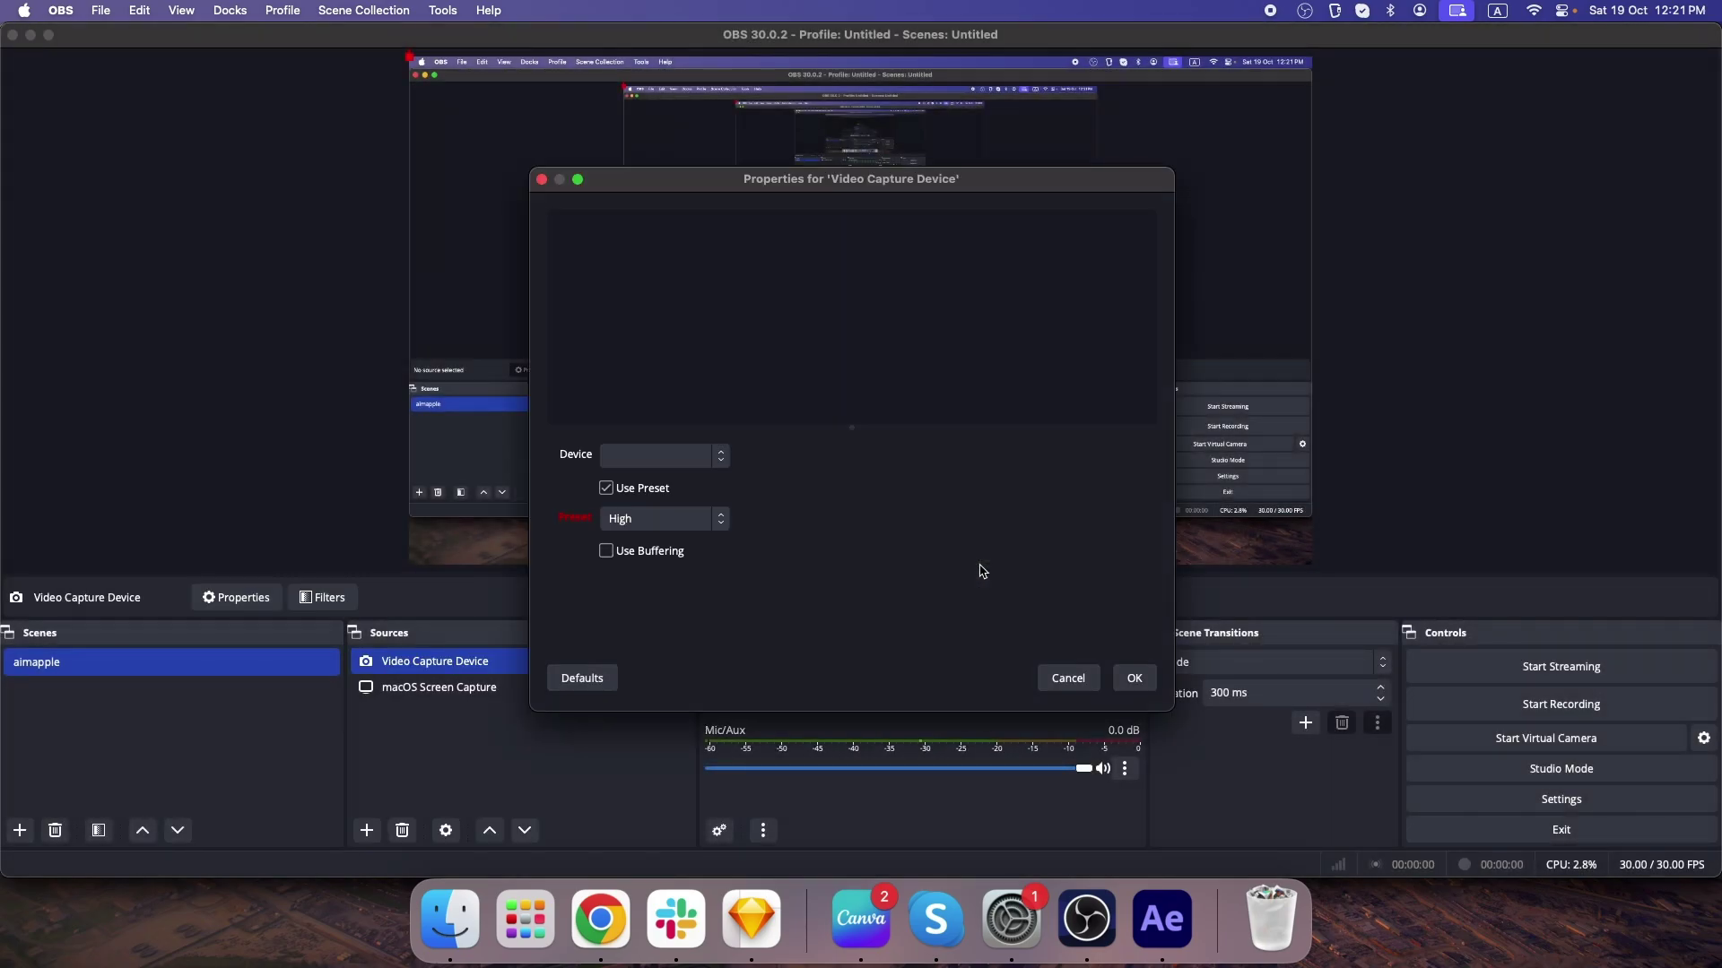
pyautogui.click(654, 459)
pyautogui.click(647, 477)
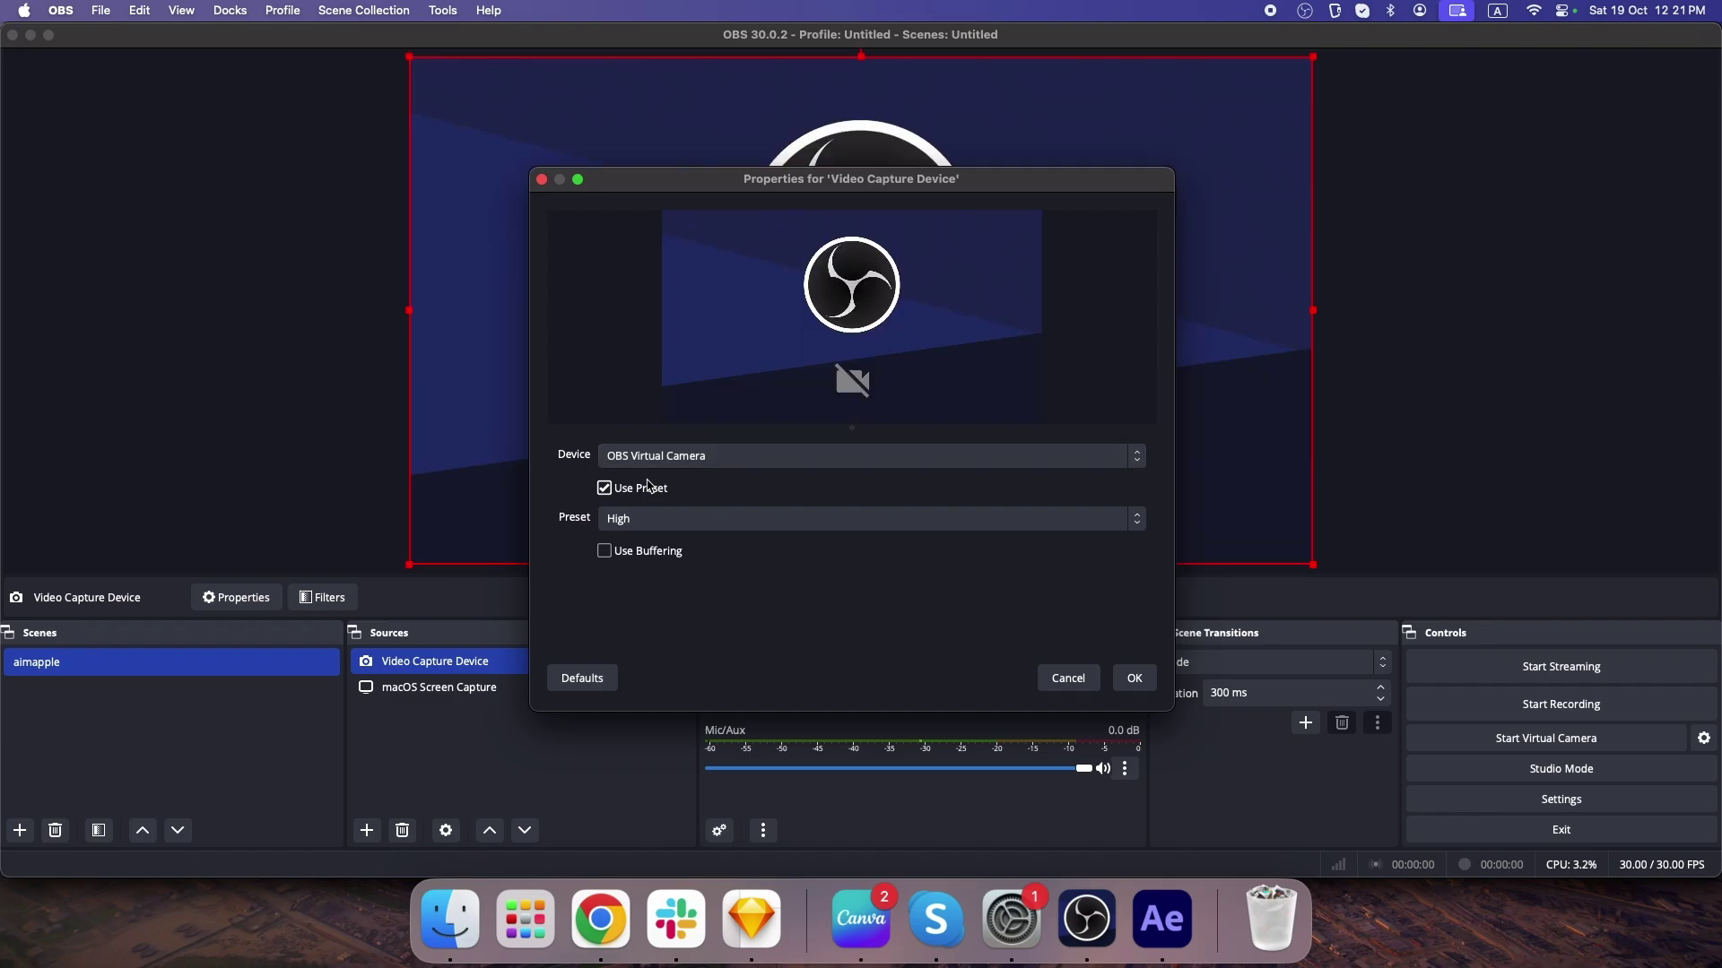
pyautogui.click(1136, 682)
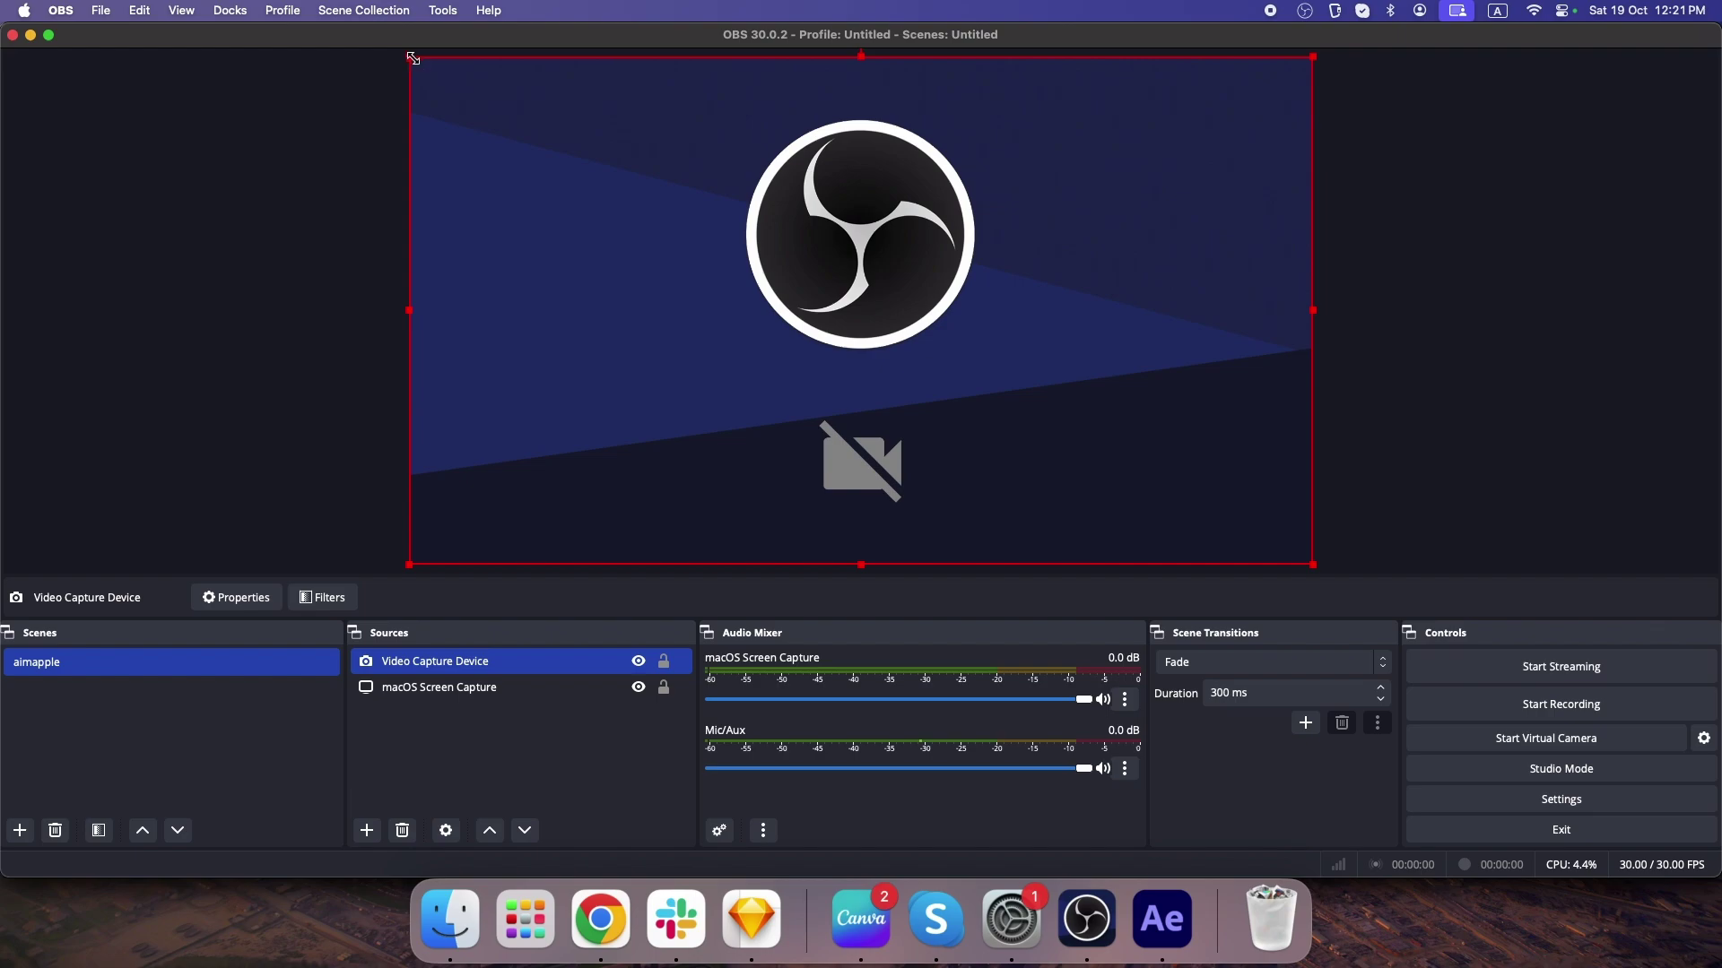
# Step: Shrink the camera source into the canvas's lower-right corner, about 1571 px from the left edge and 882 px from the top, and deselect it
pyautogui.moveTo(411, 57); pyautogui.dragTo(1147, 475)
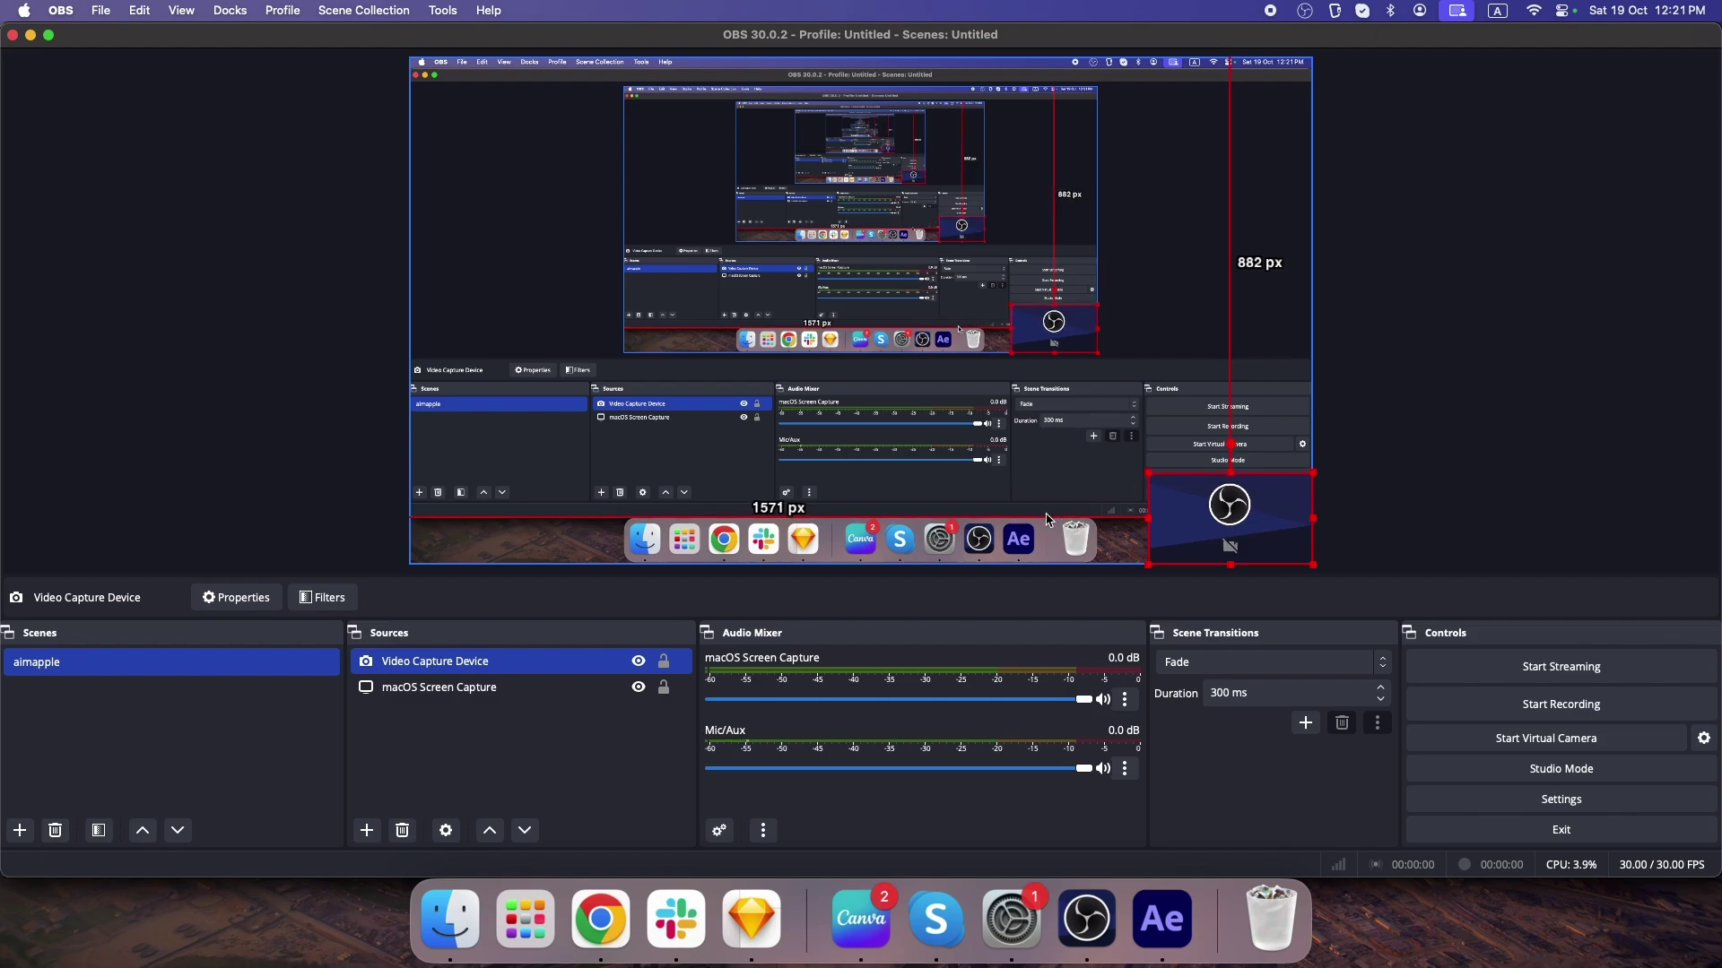
pyautogui.moveTo(1203, 505)
pyautogui.mouseDown()
pyautogui.moveTo(1019, 505)
pyautogui.moveTo(799, 457)
pyautogui.moveTo(954, 269)
pyautogui.moveTo(1194, 530)
pyautogui.moveTo(1202, 508)
pyautogui.mouseUp()
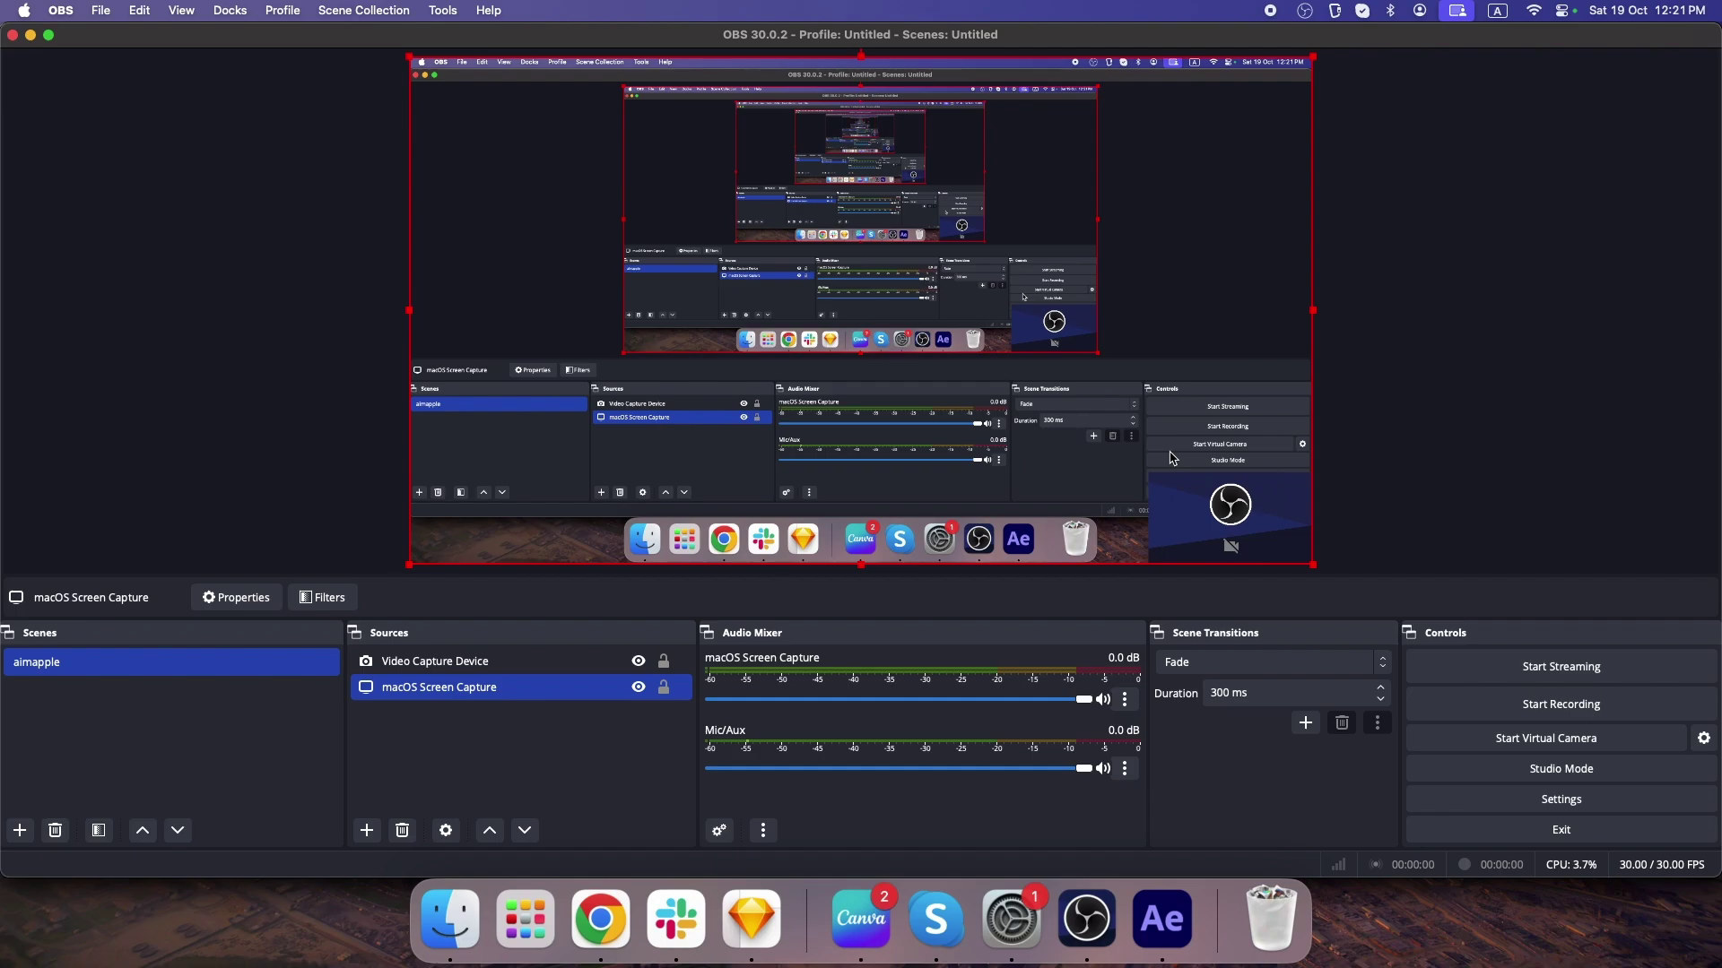
pyautogui.click(491, 731)
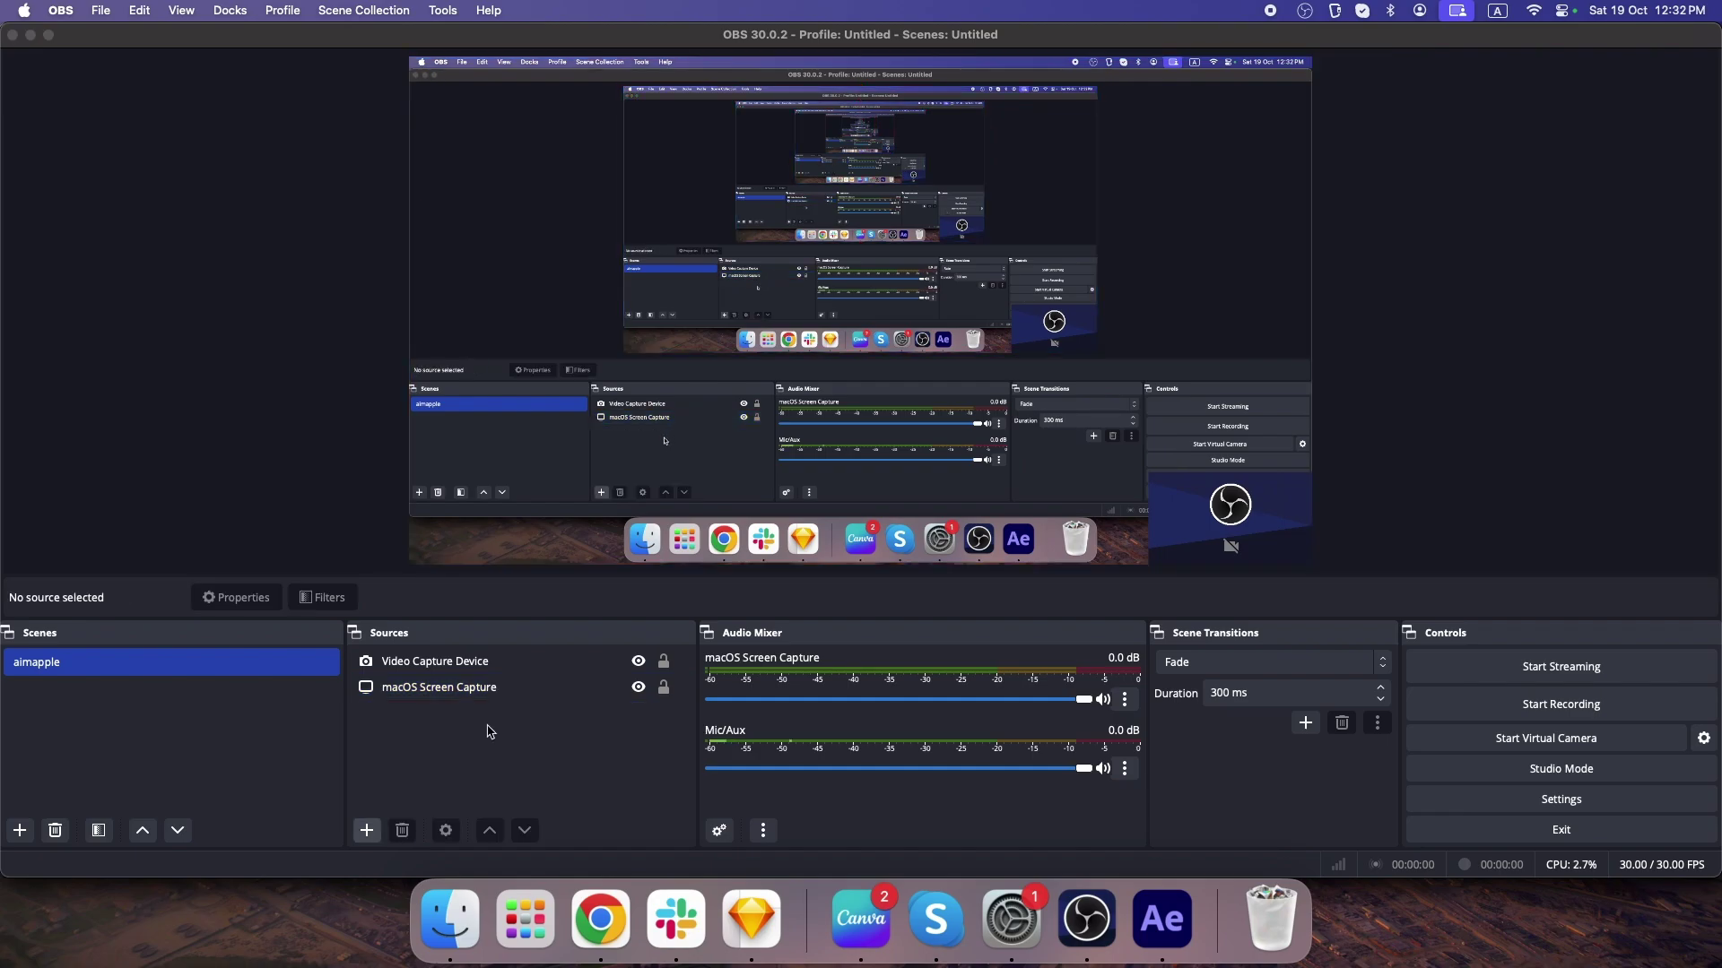
# Step: Add an Audio Input Capture source under its default name with Speaker Audio Recorder as the device, and lower its volume to -0.7 dB
pyautogui.click(367, 831)
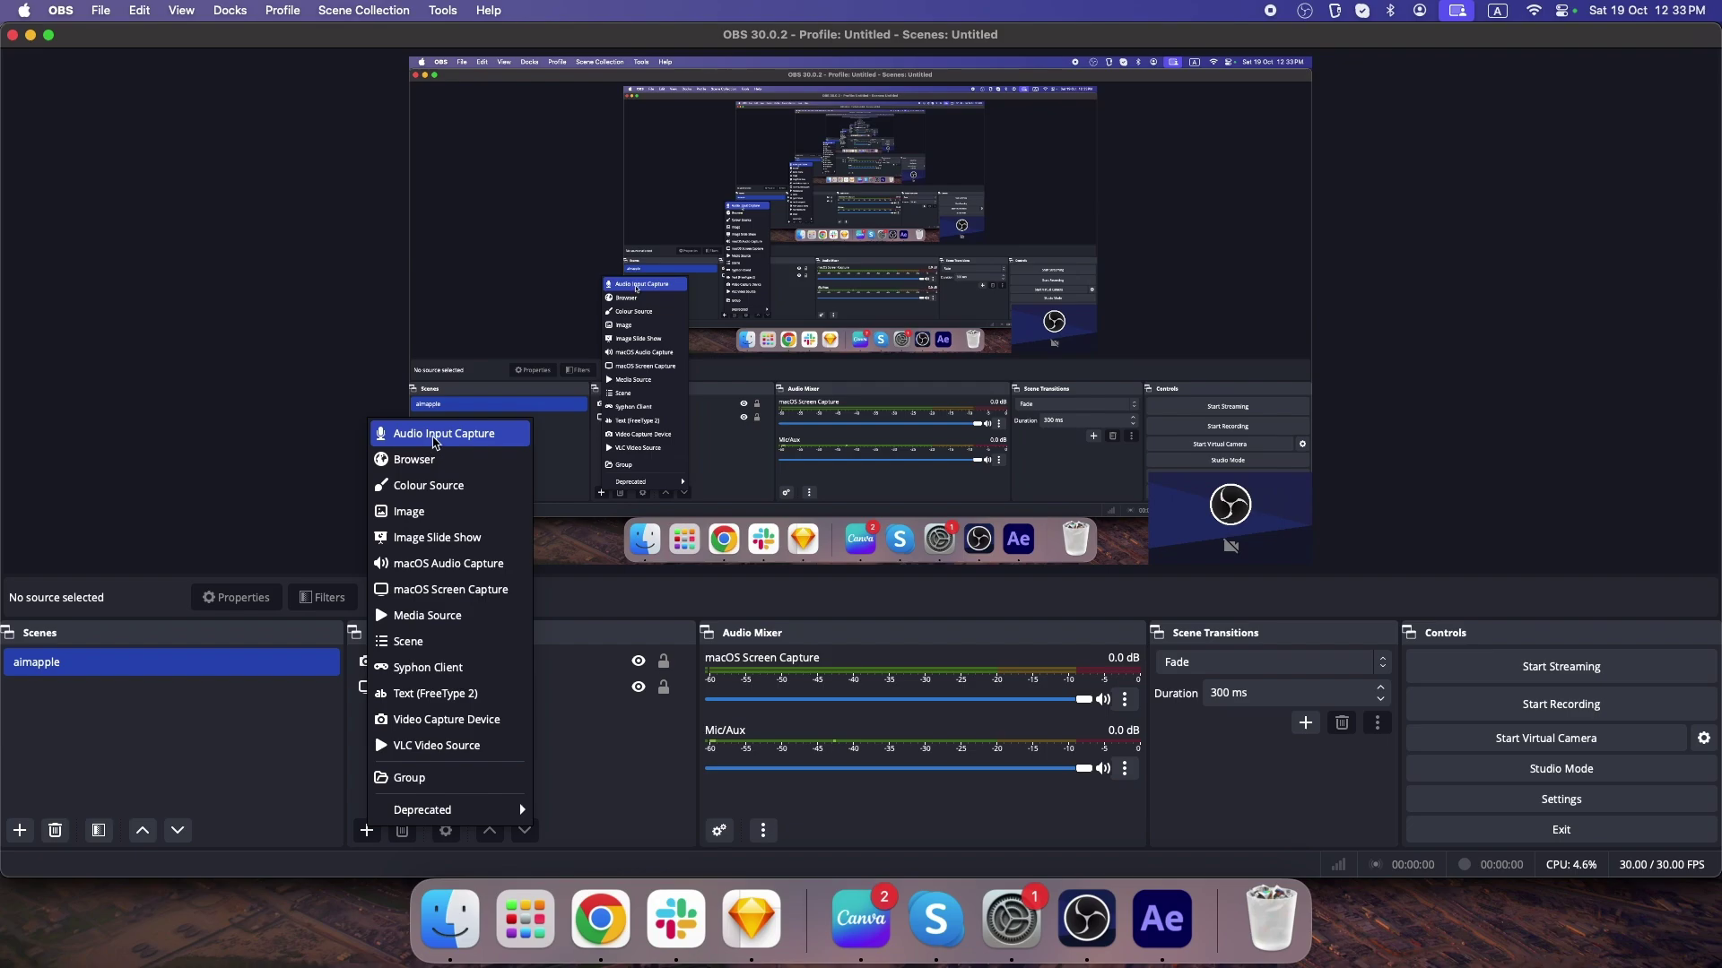
pyautogui.click(446, 434)
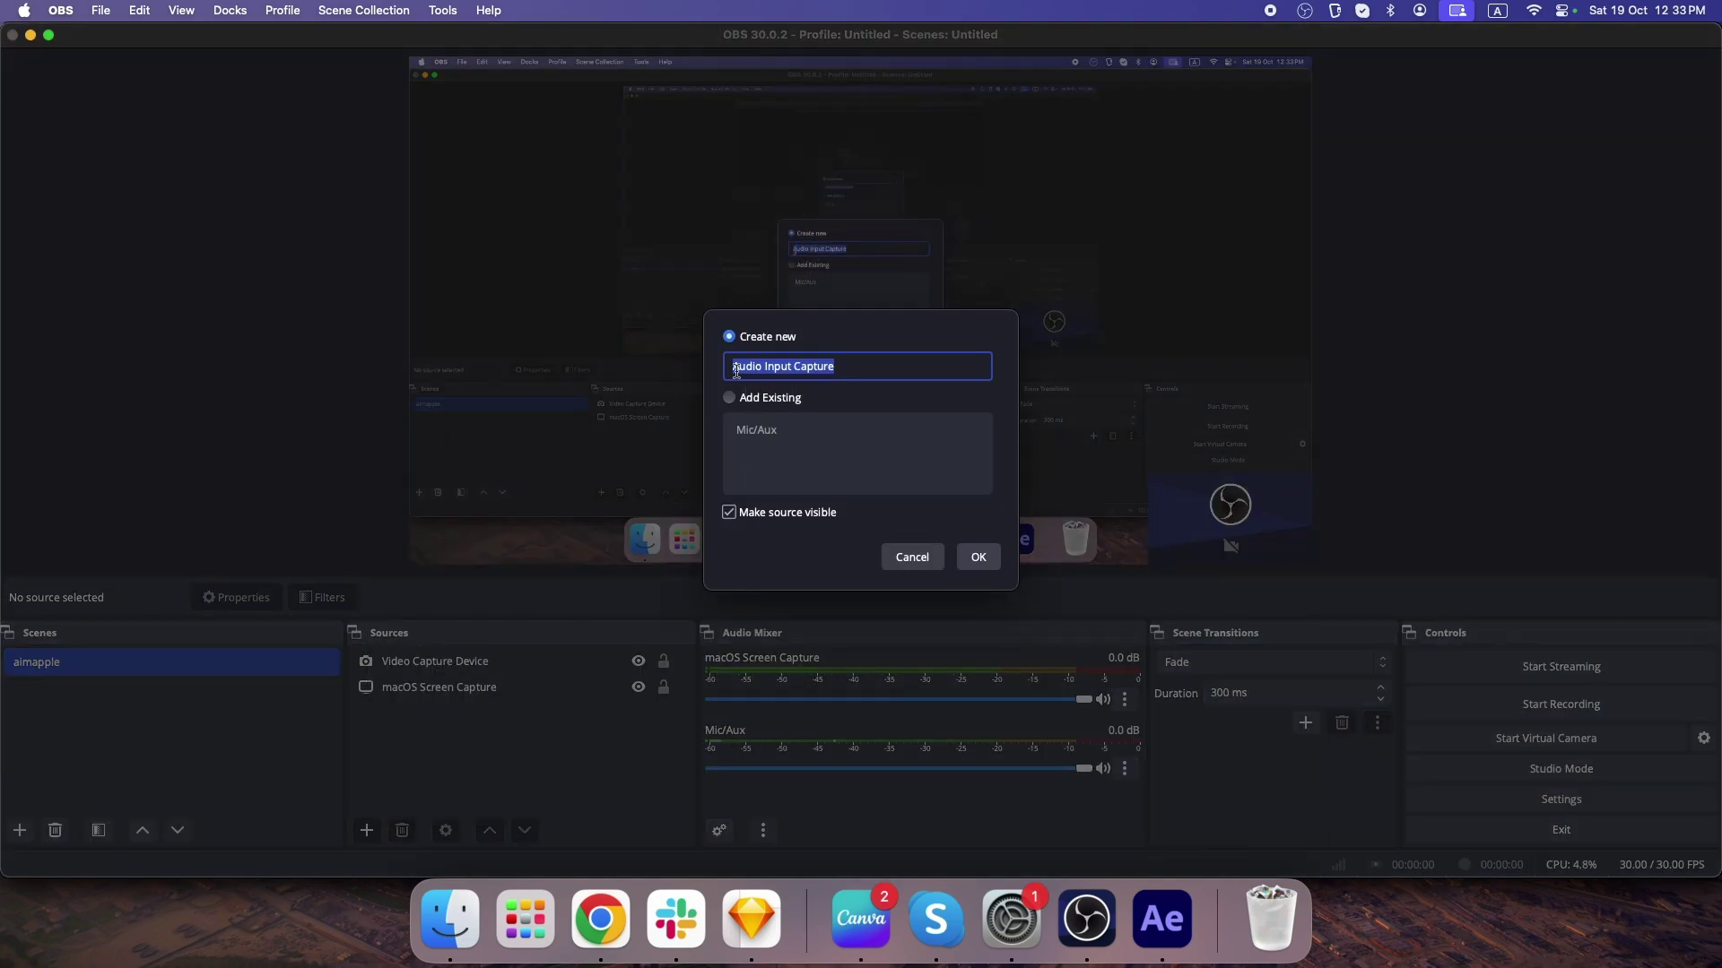
pyautogui.click(978, 558)
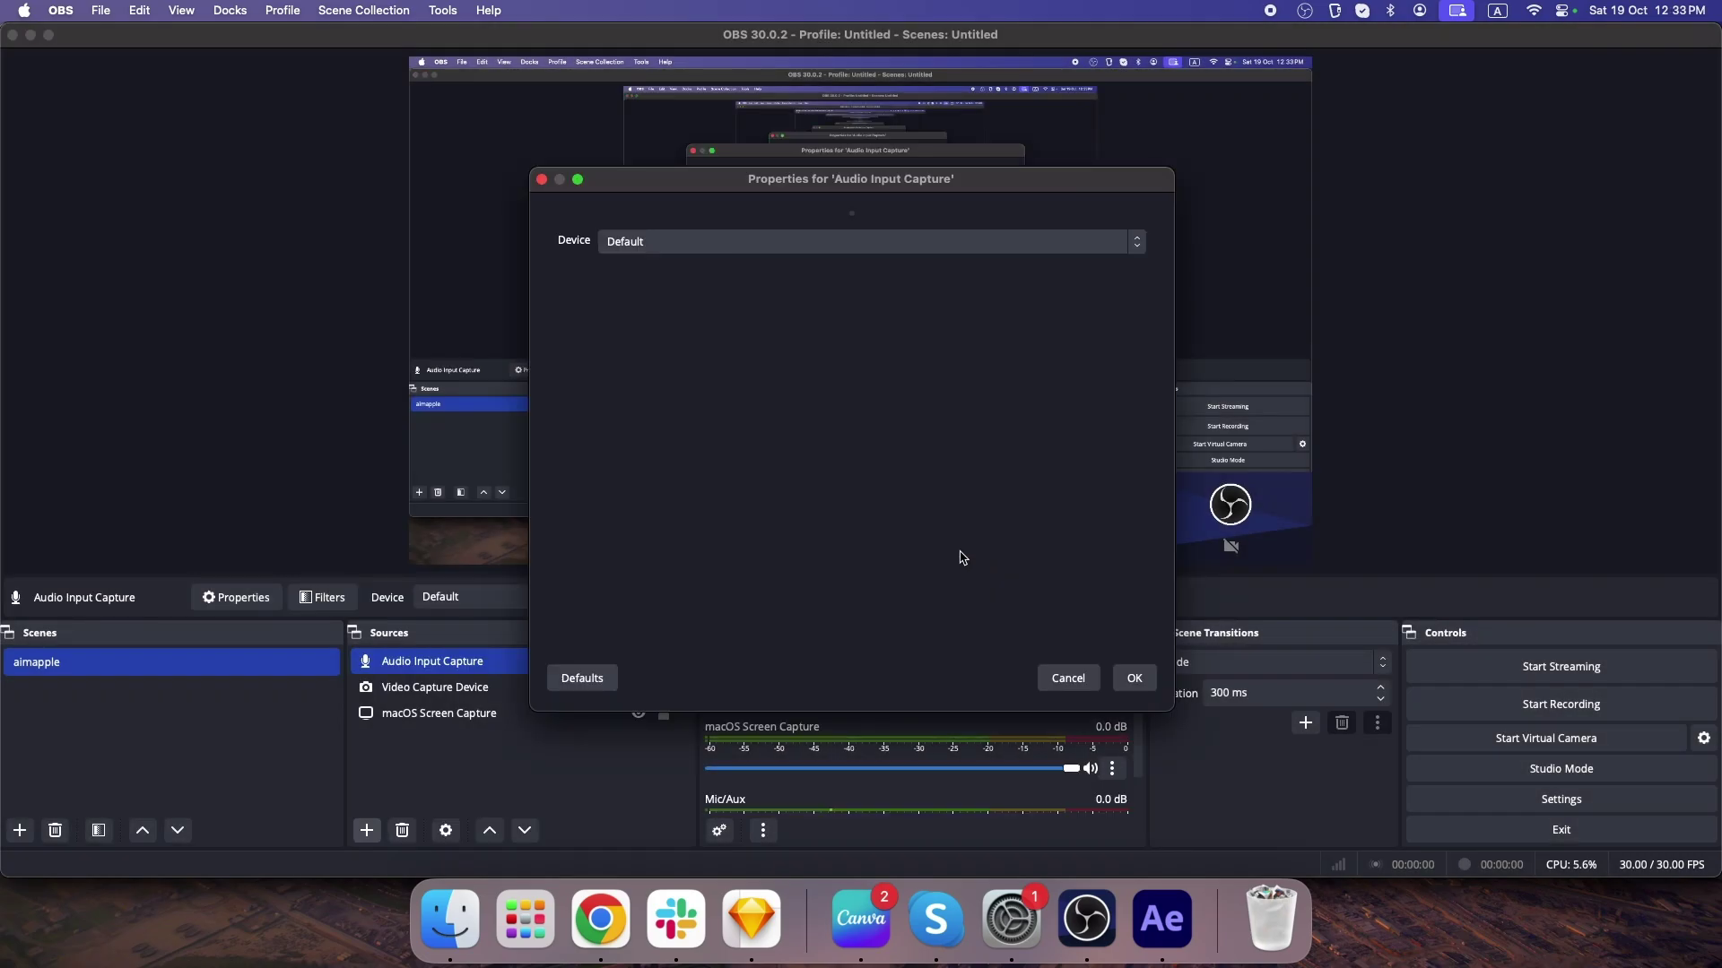
pyautogui.click(1042, 251)
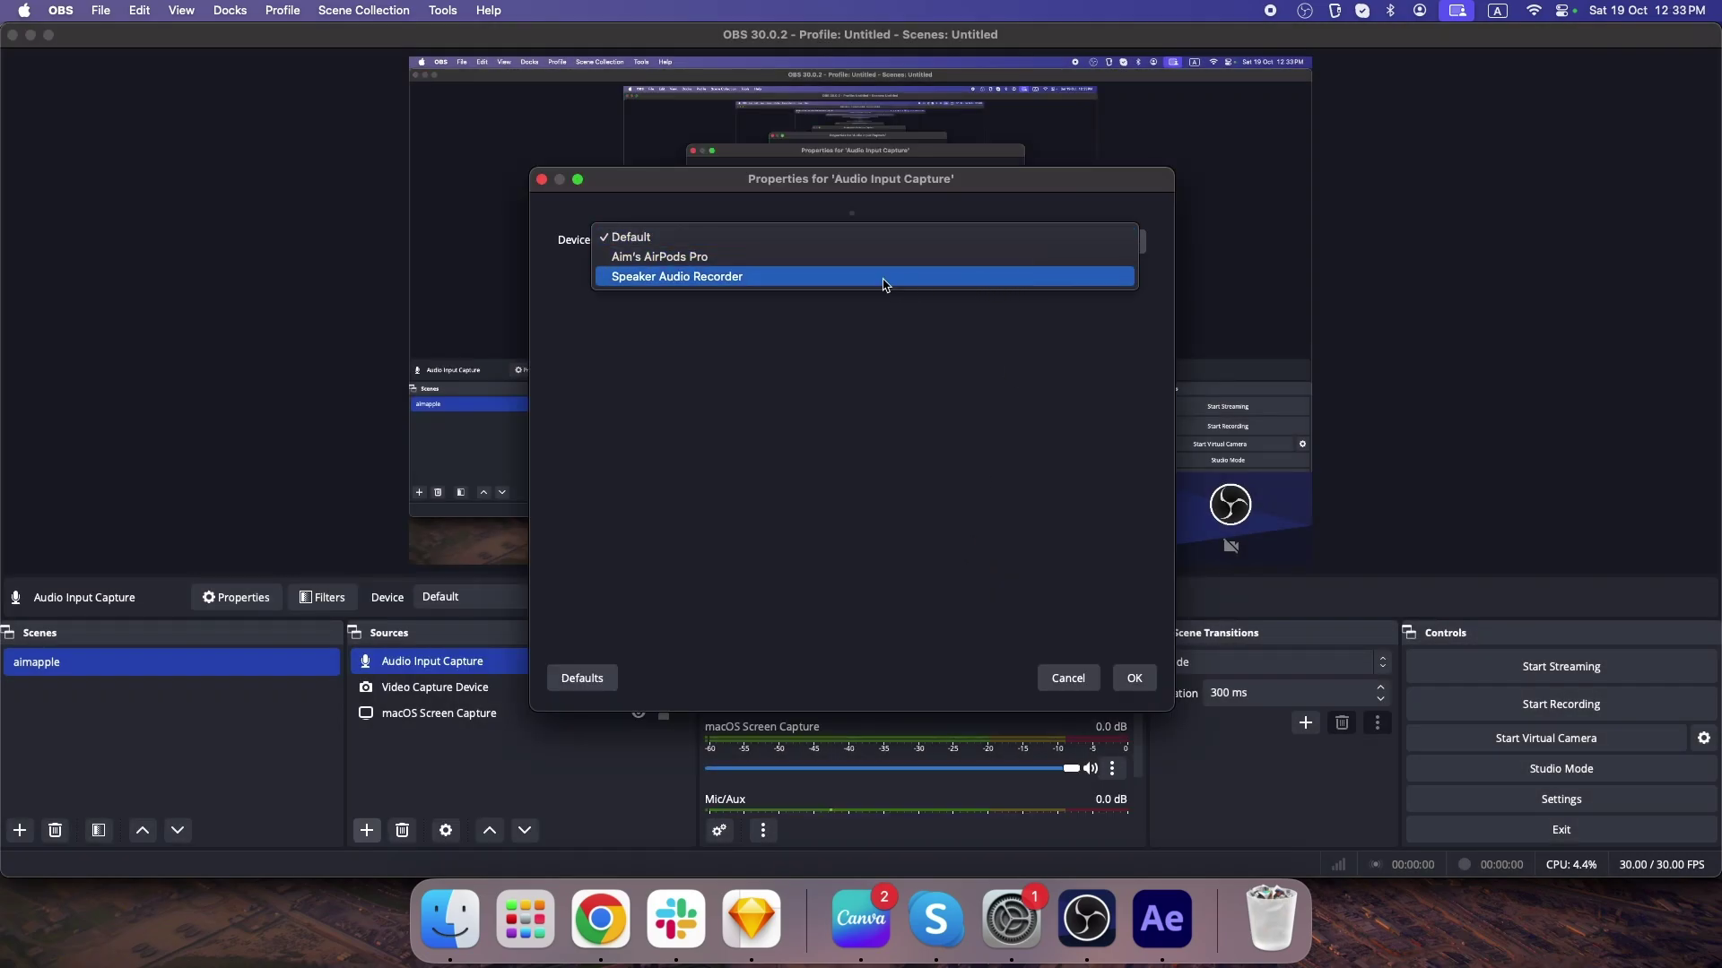
pyautogui.click(751, 287)
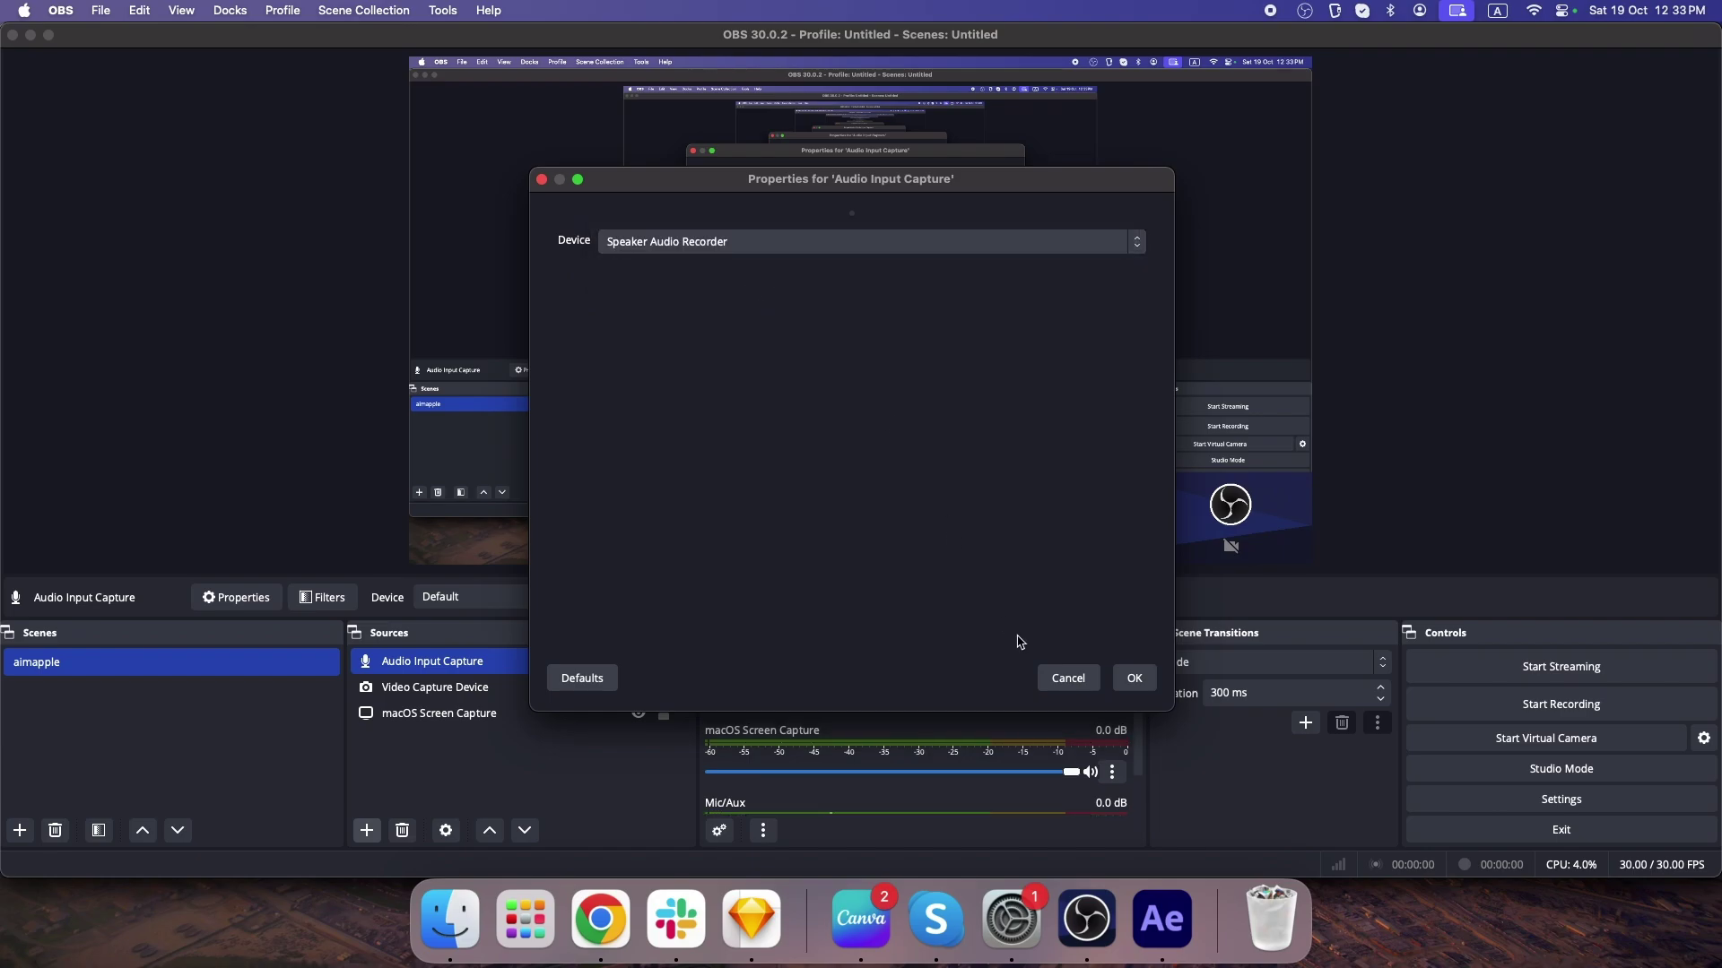
pyautogui.click(1134, 679)
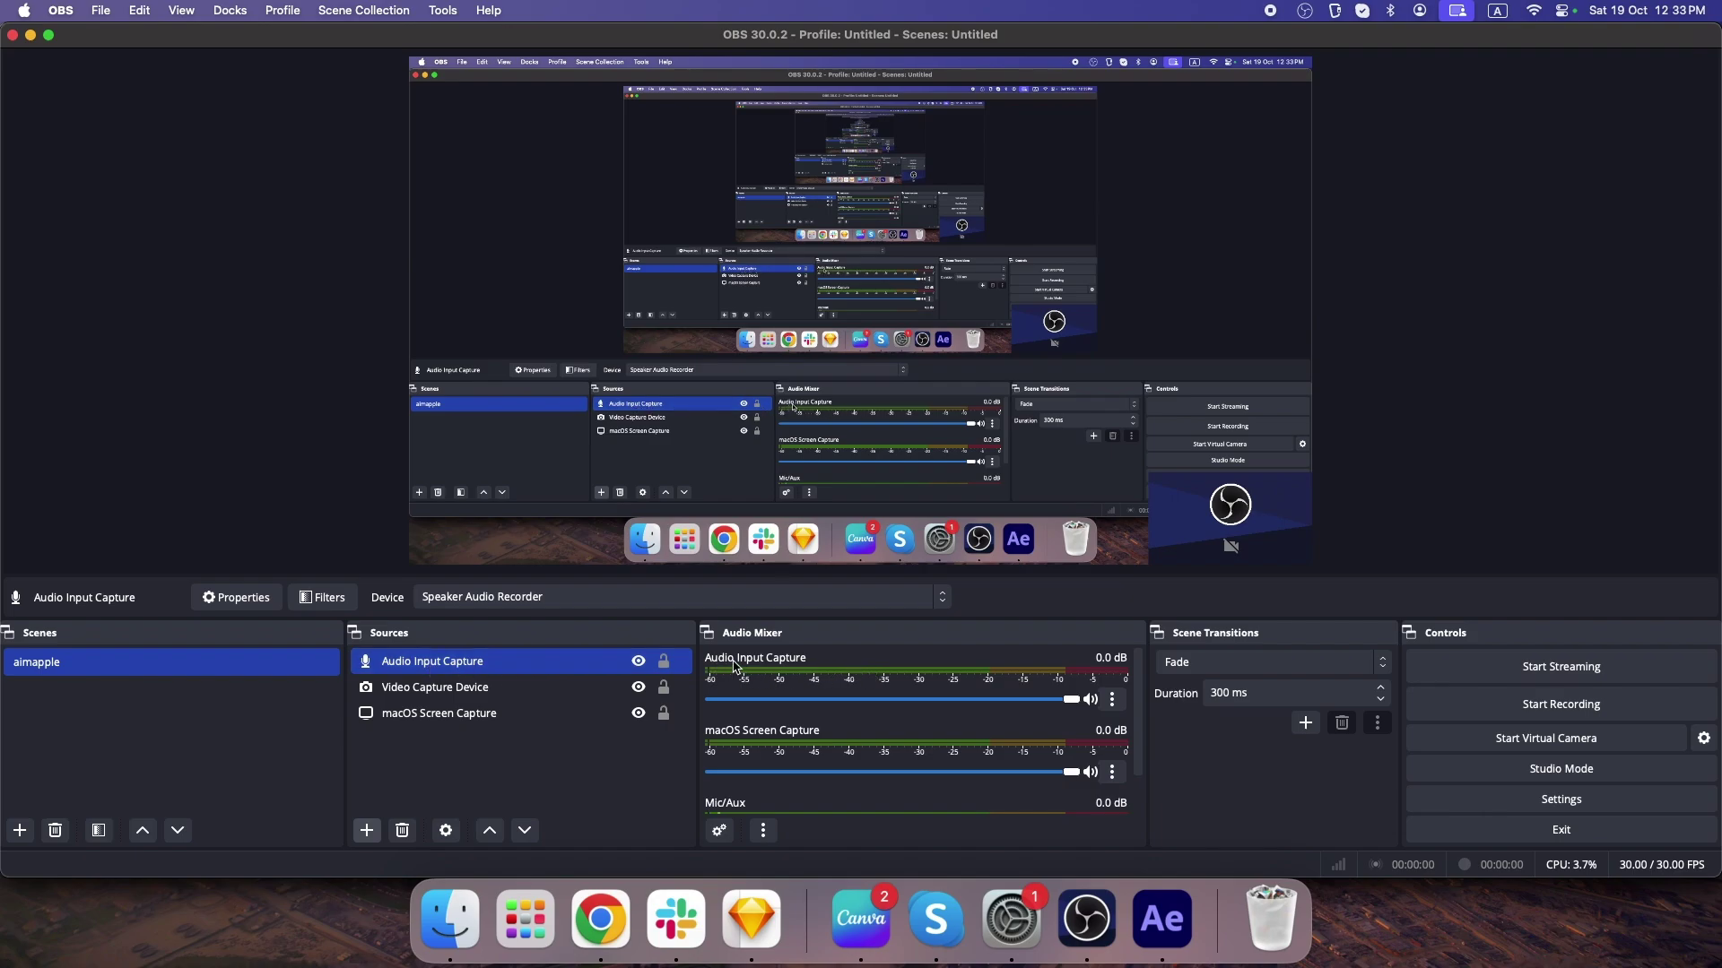
pyautogui.moveTo(1071, 700)
pyautogui.mouseDown()
pyautogui.moveTo(872, 703)
pyautogui.moveTo(1092, 706)
pyautogui.moveTo(946, 705)
pyautogui.moveTo(1058, 705)
pyautogui.mouseUp()
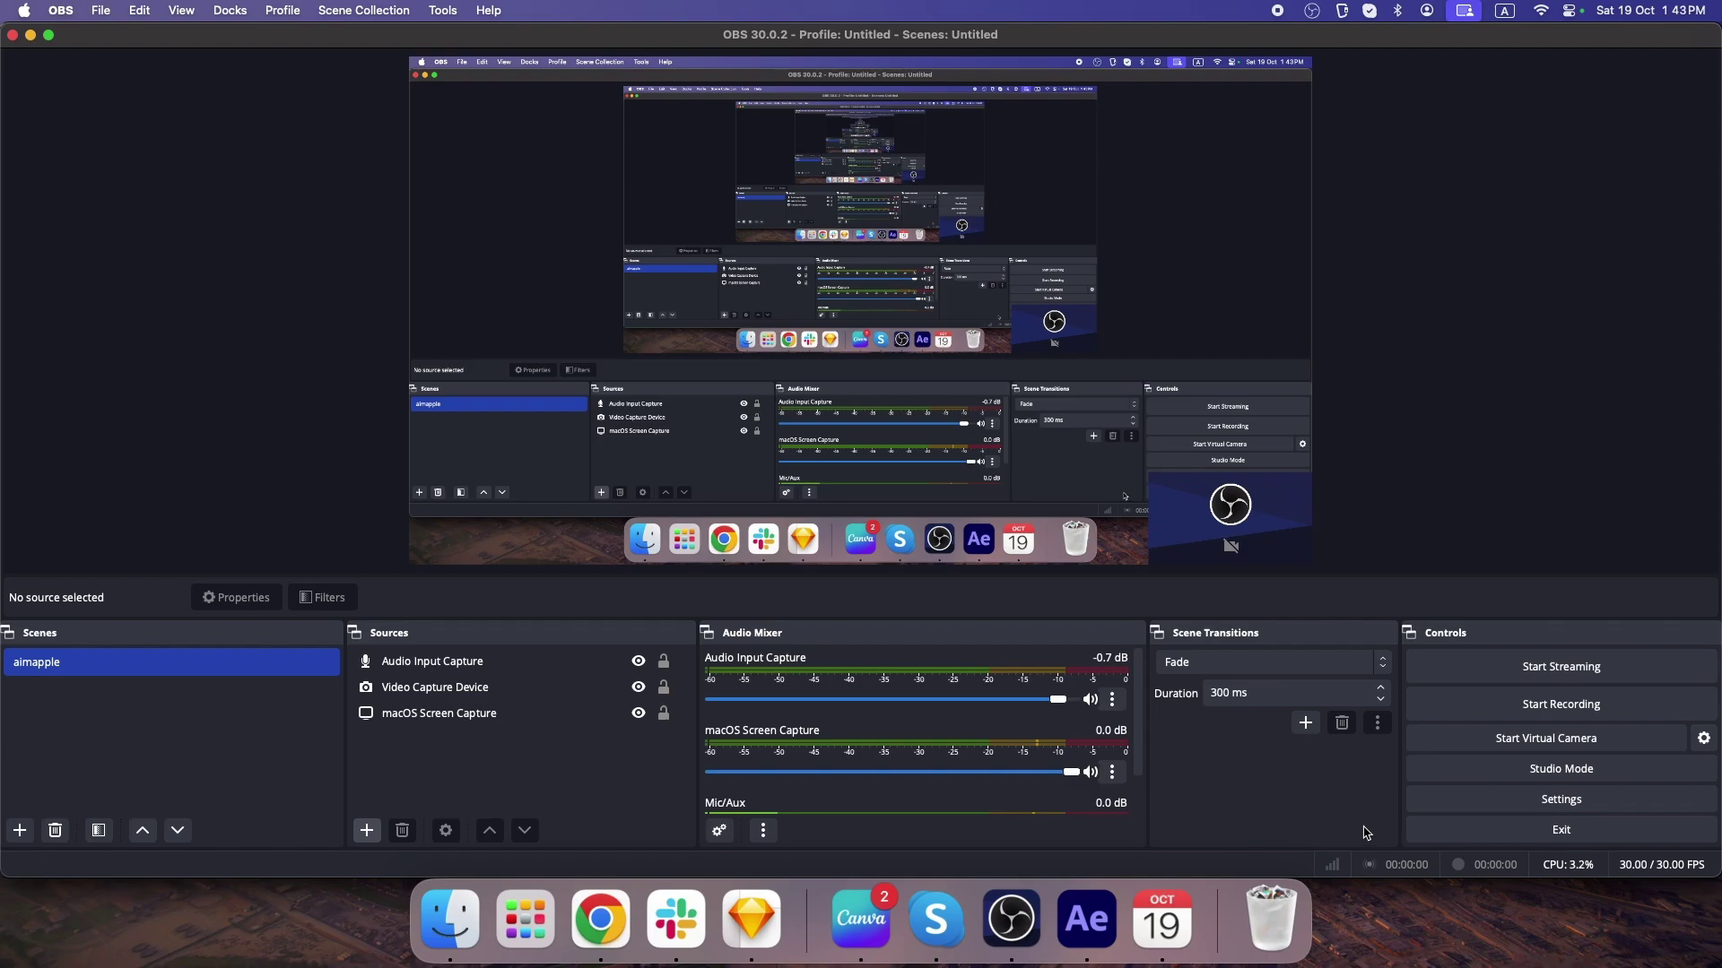
# Step: Review the recording path, quality, format and encoder options in the output settings, and close the settings
pyautogui.click(1581, 809)
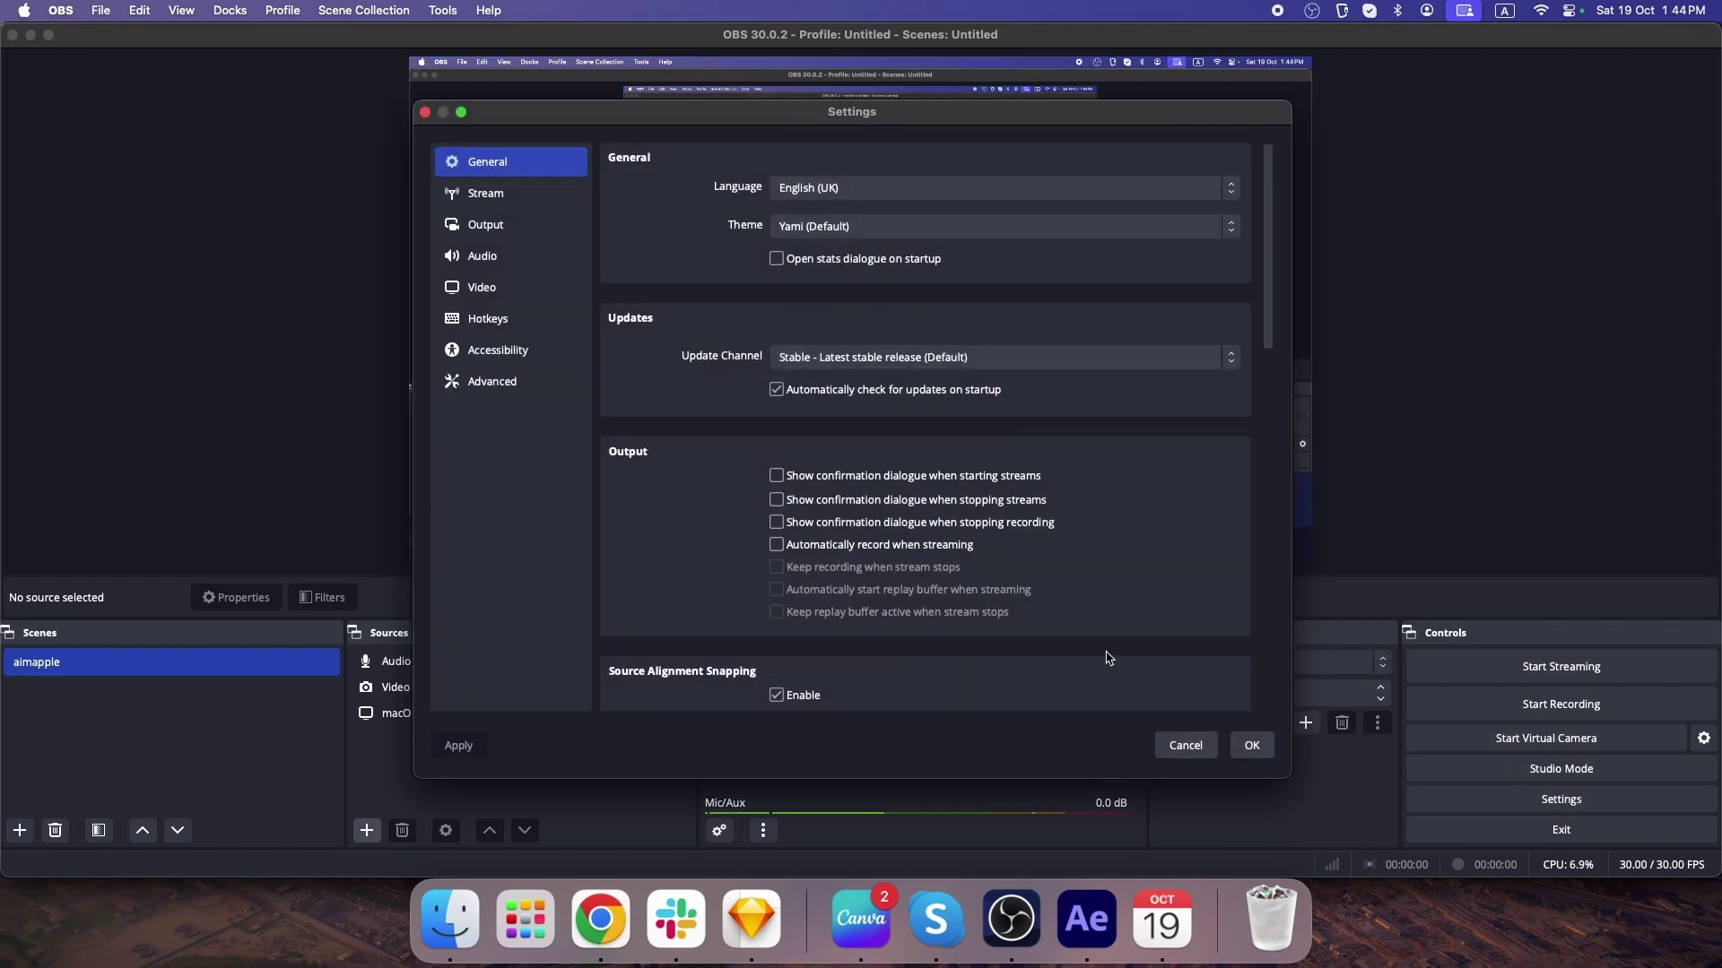
pyautogui.click(496, 233)
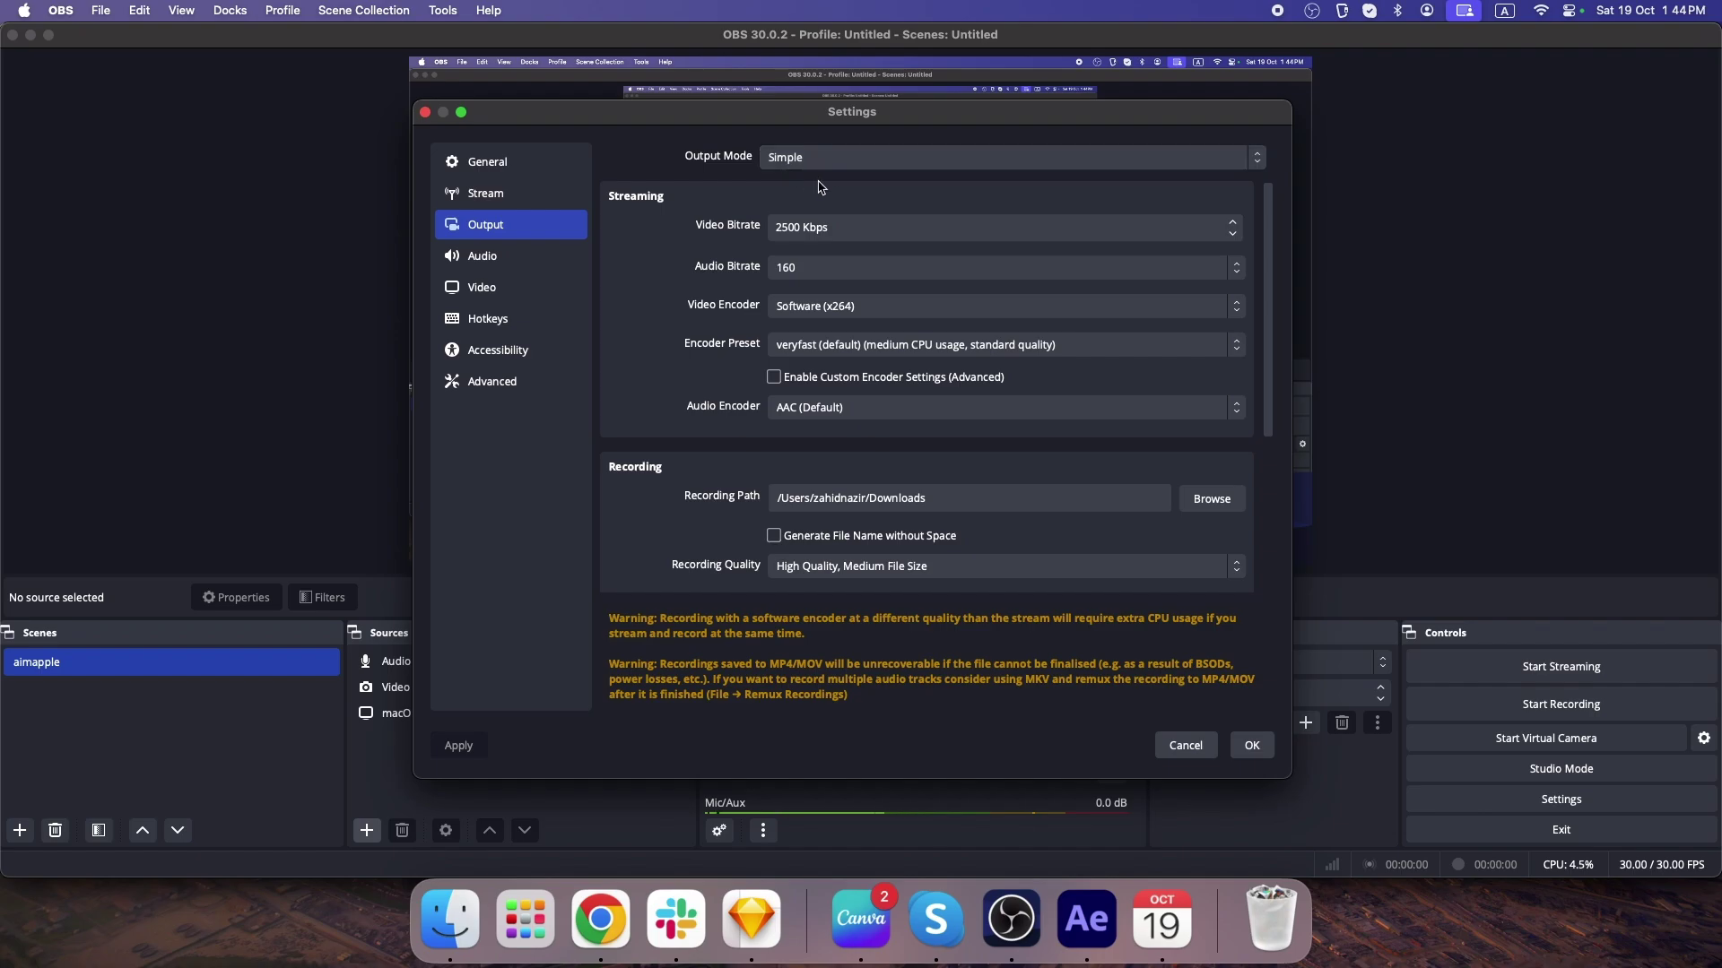
pyautogui.scroll(-3, 909, 447)
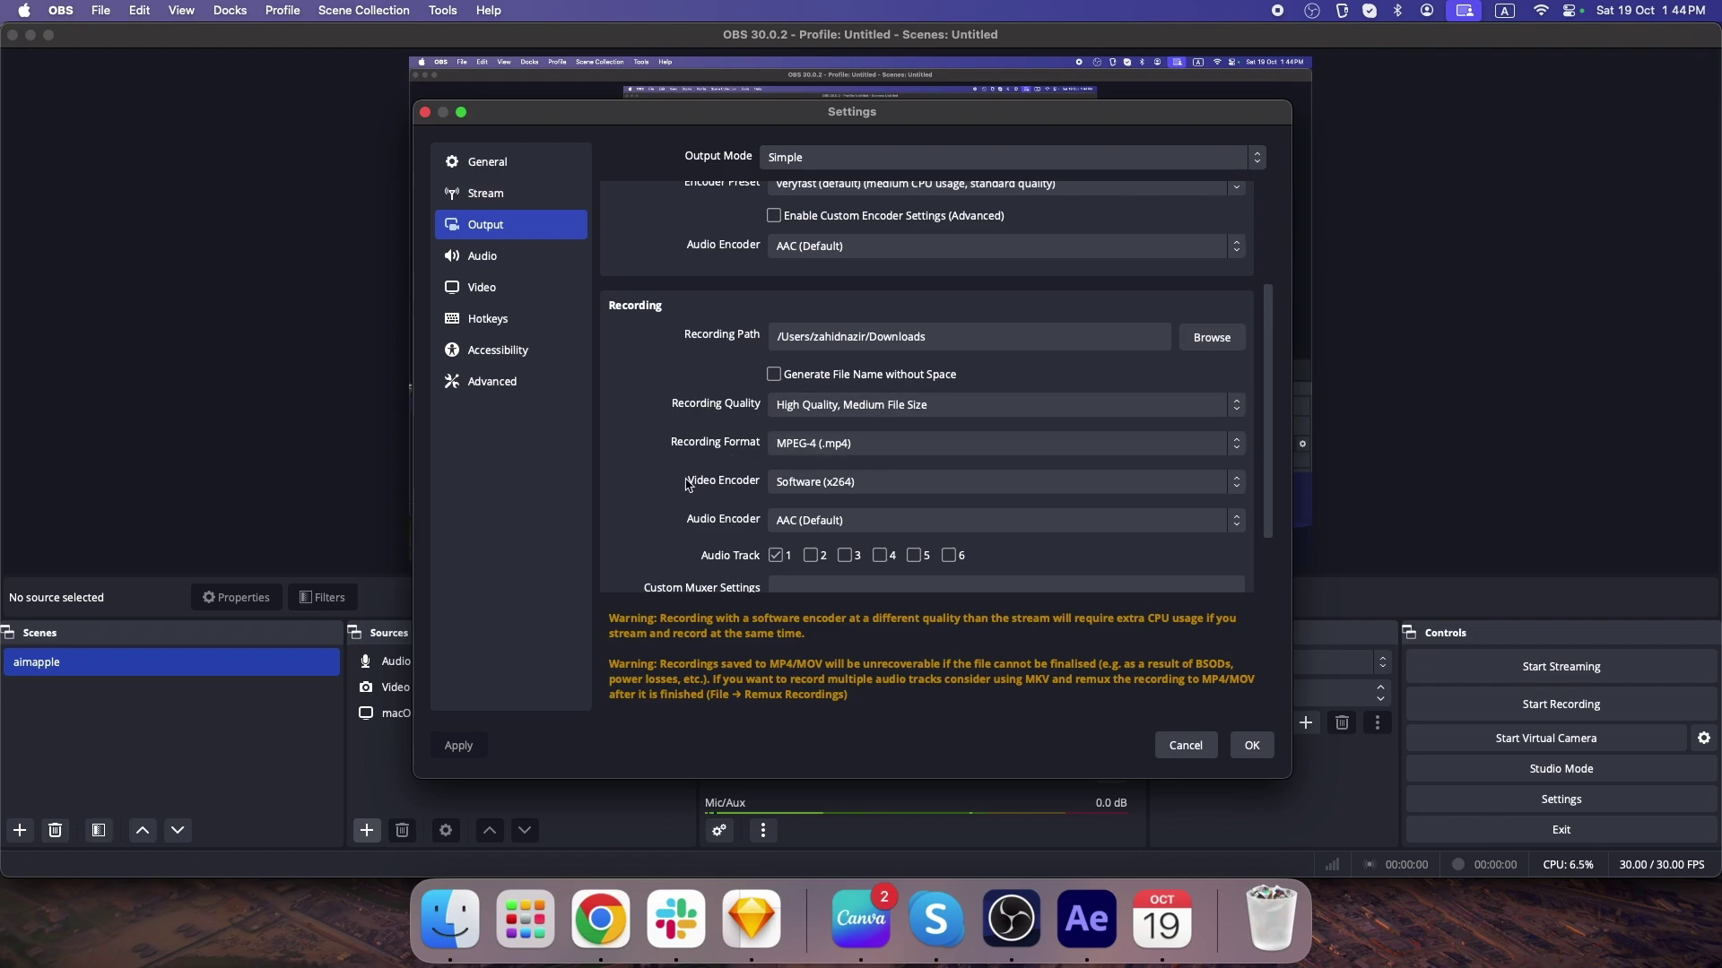
pyautogui.click(1254, 745)
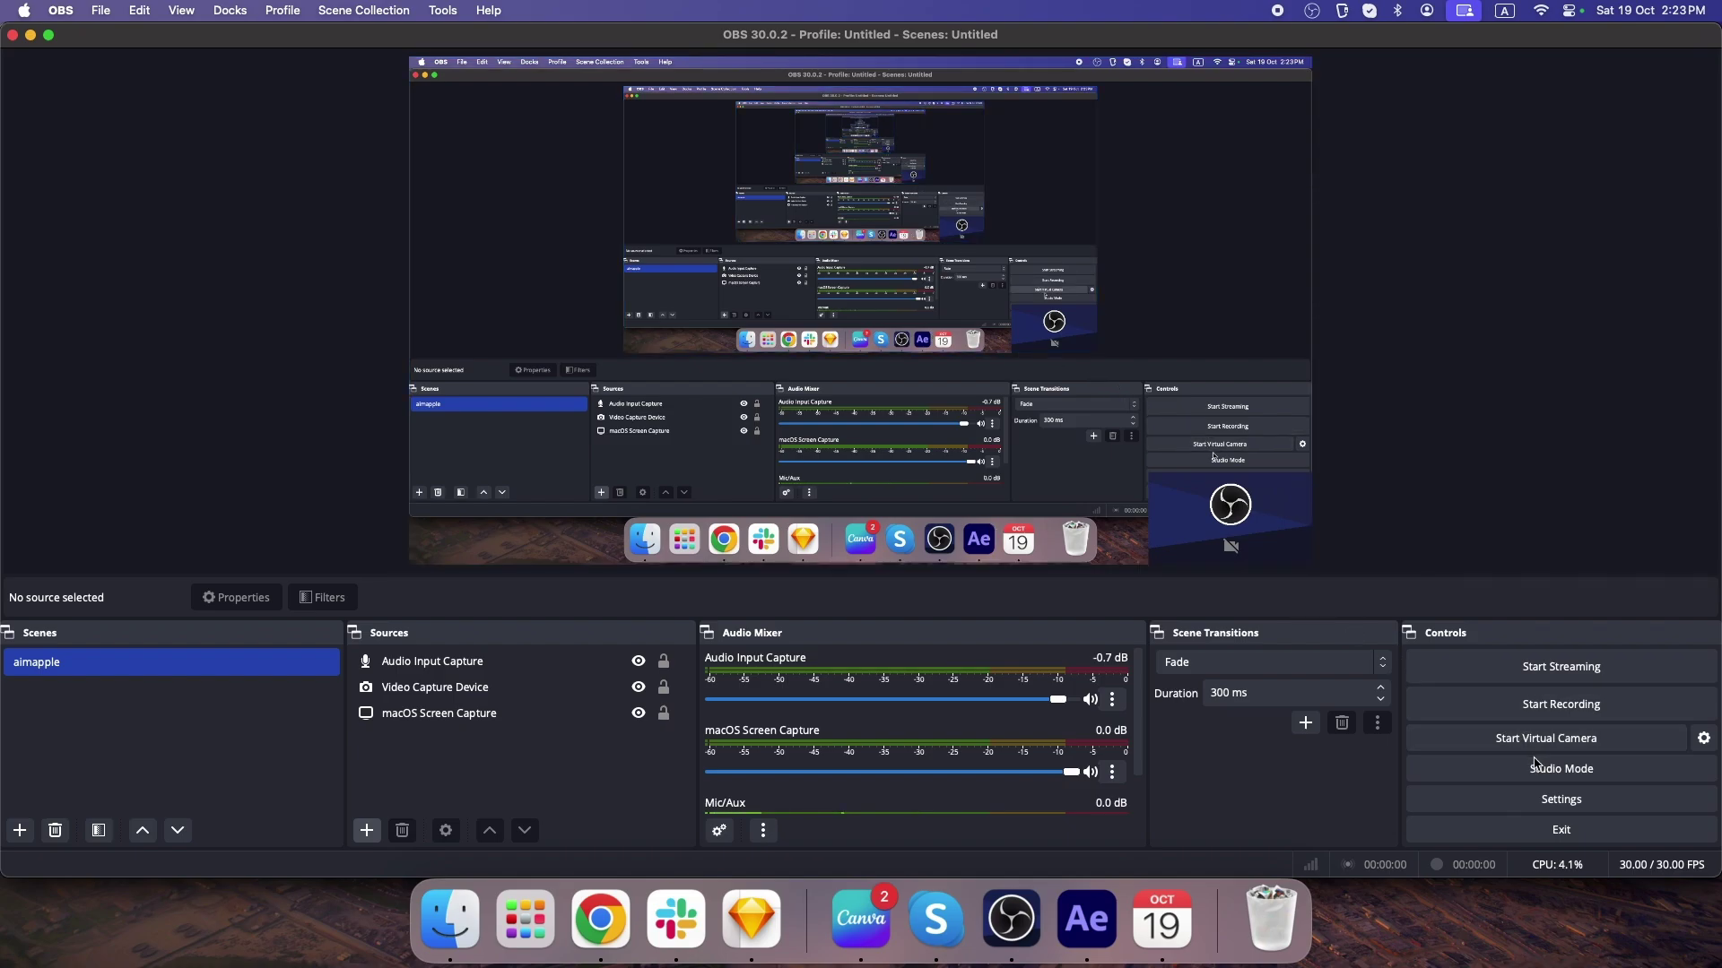
# Step: Choose YouTube - RTMPS as the streaming service in the stream settings, and switch the service to Custom
pyautogui.click(1540, 806)
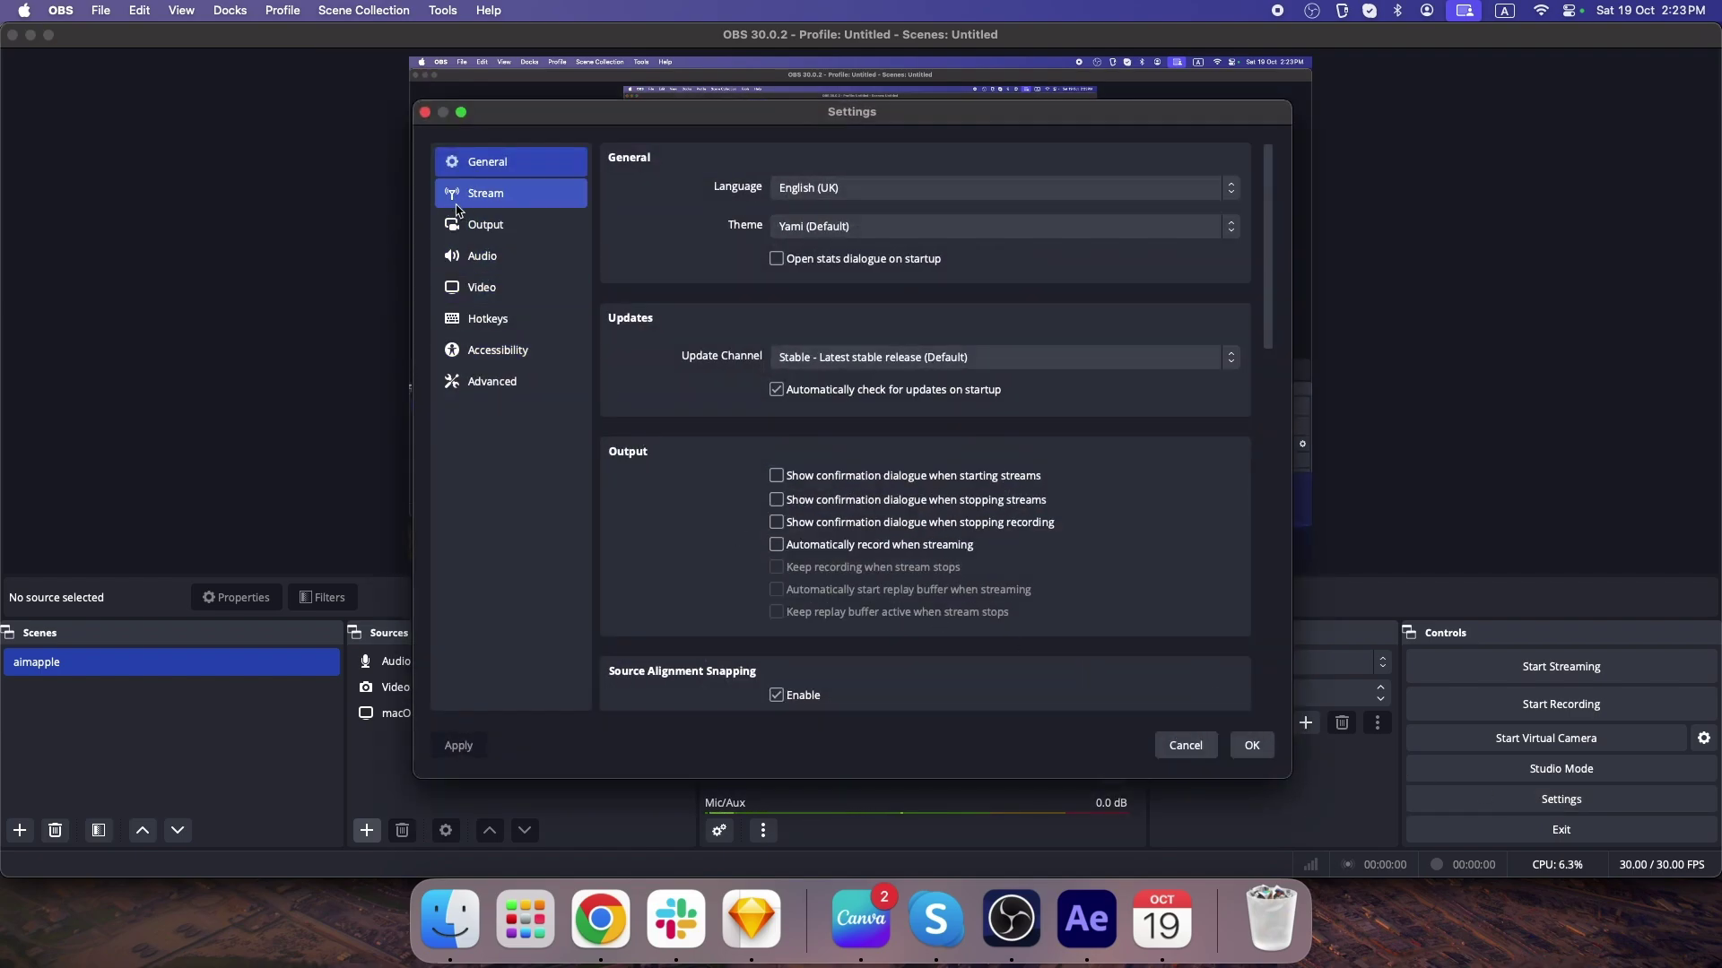
pyautogui.click(483, 206)
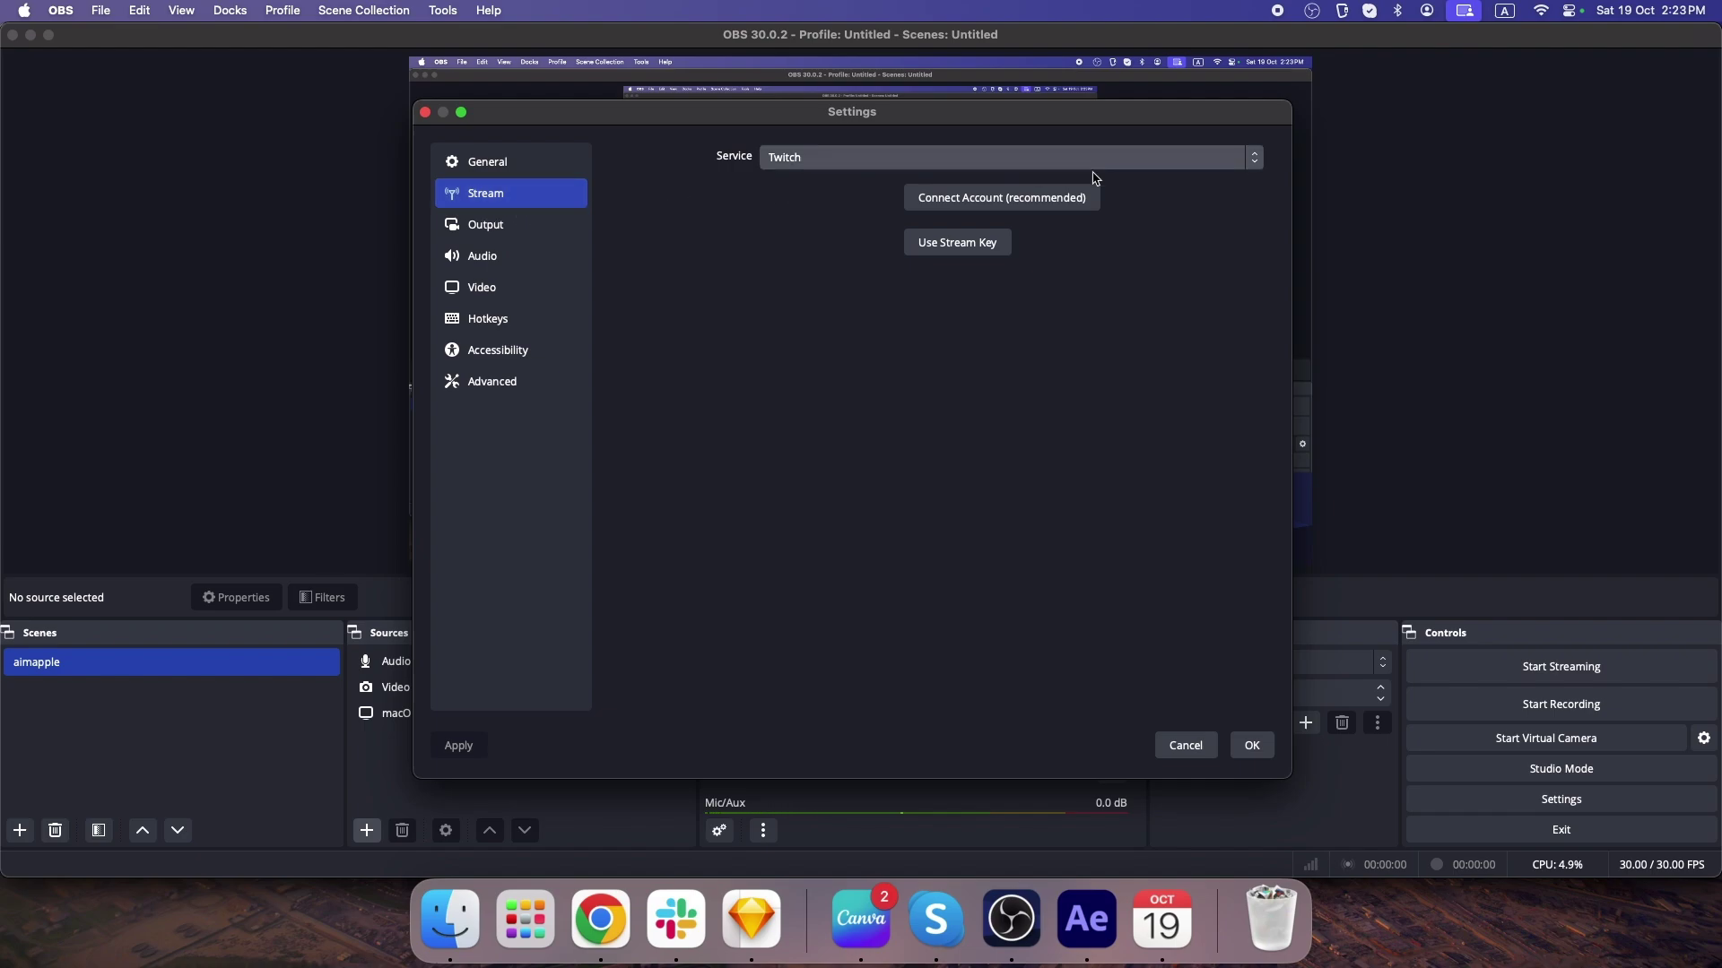
pyautogui.click(1123, 168)
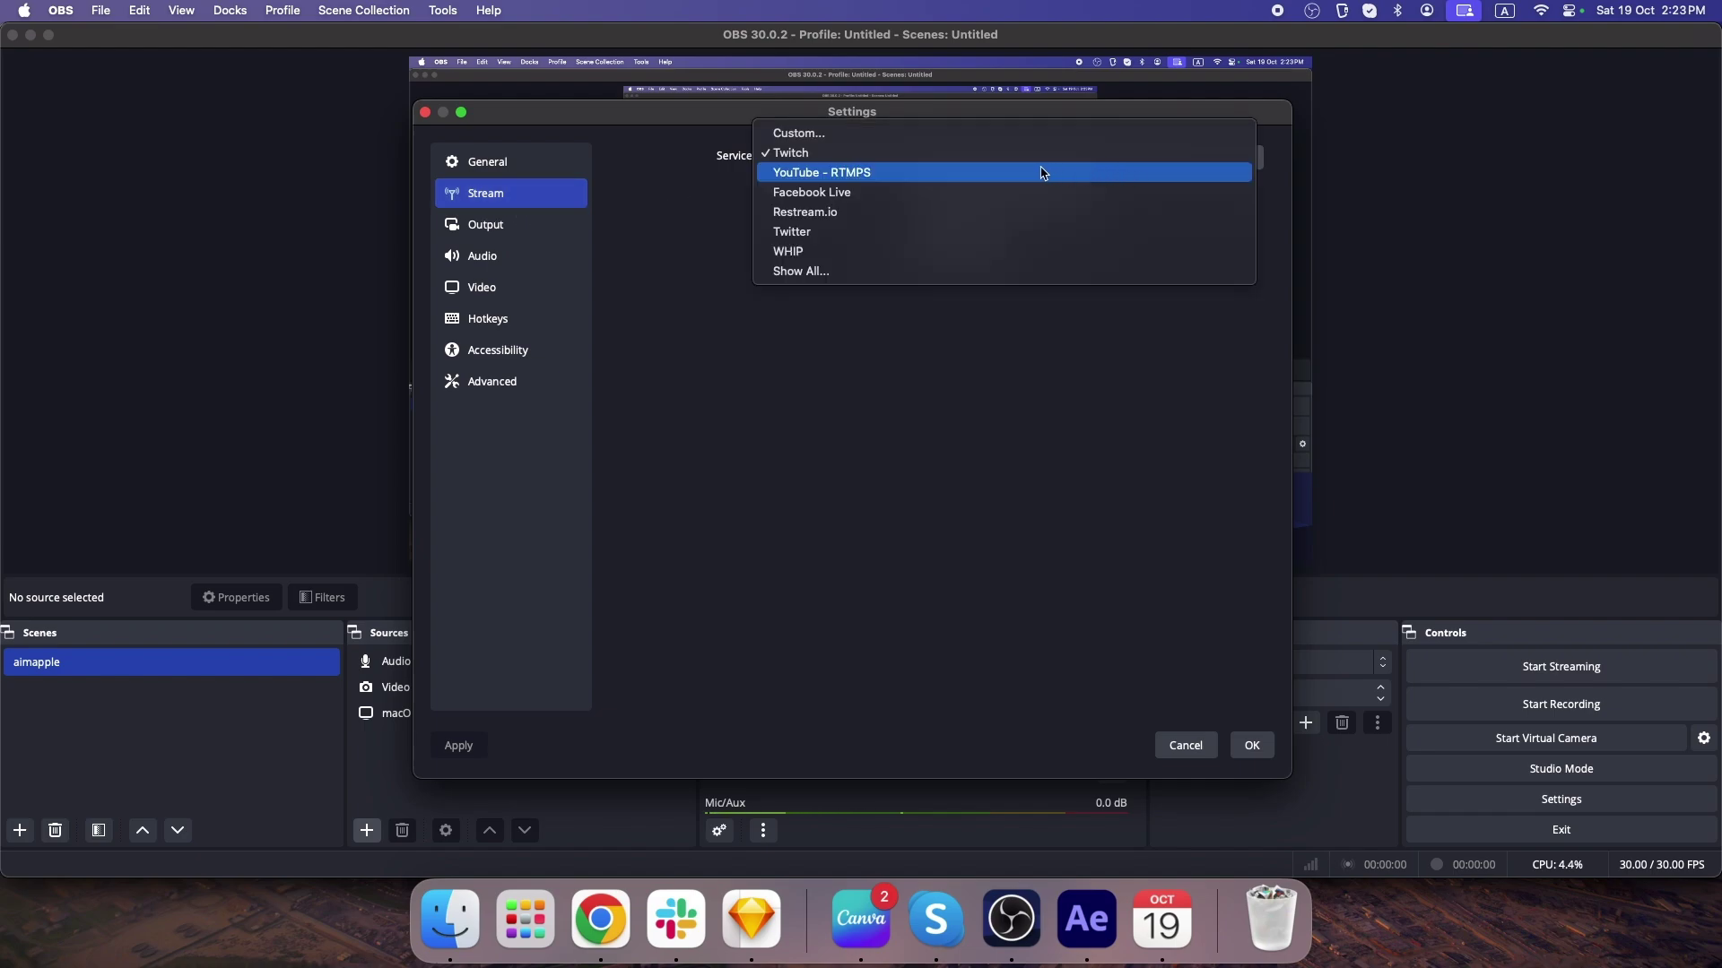
pyautogui.click(791, 175)
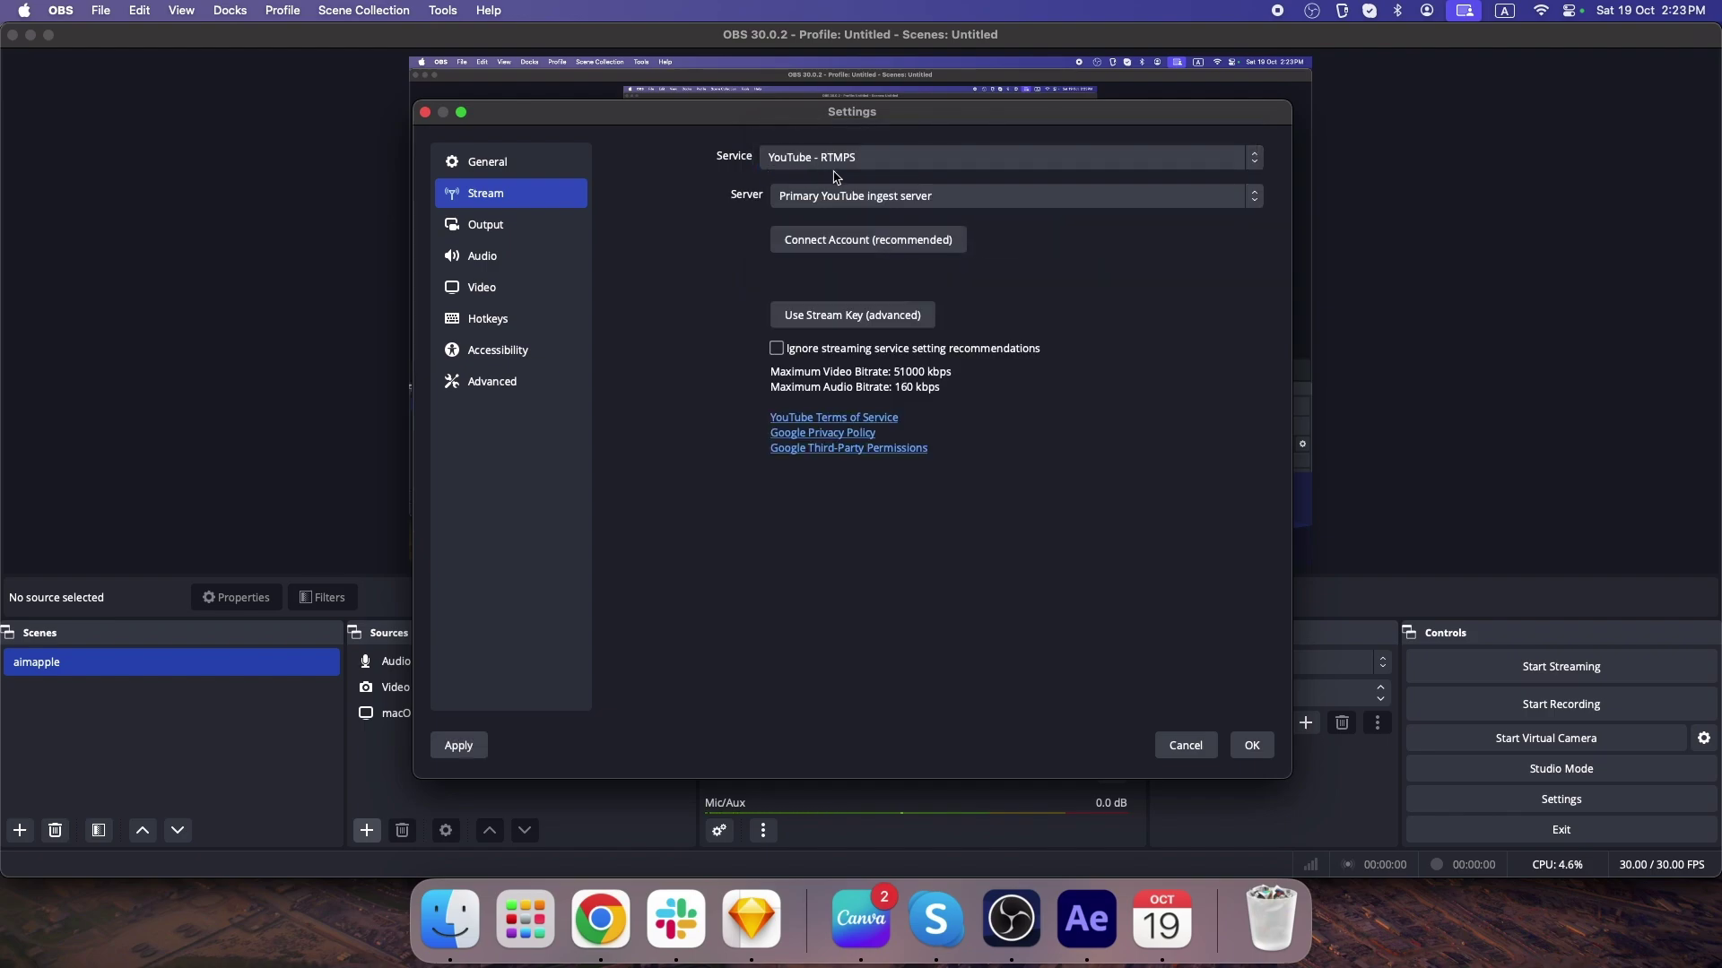
pyautogui.click(829, 167)
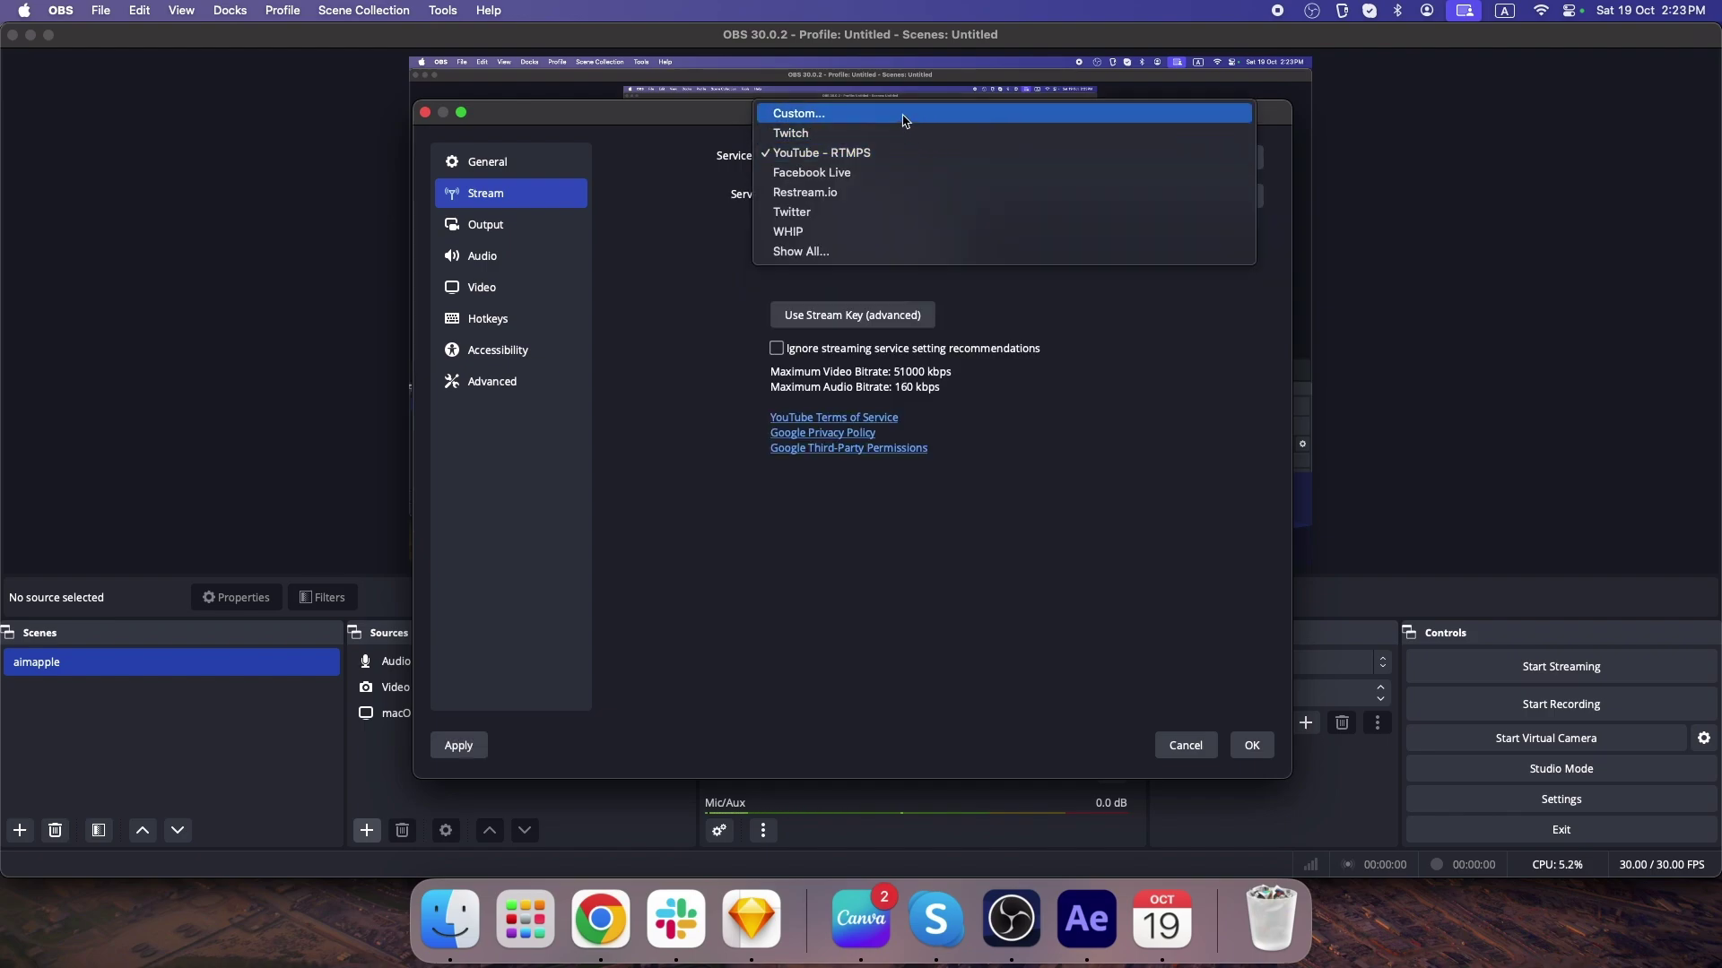
pyautogui.click(833, 113)
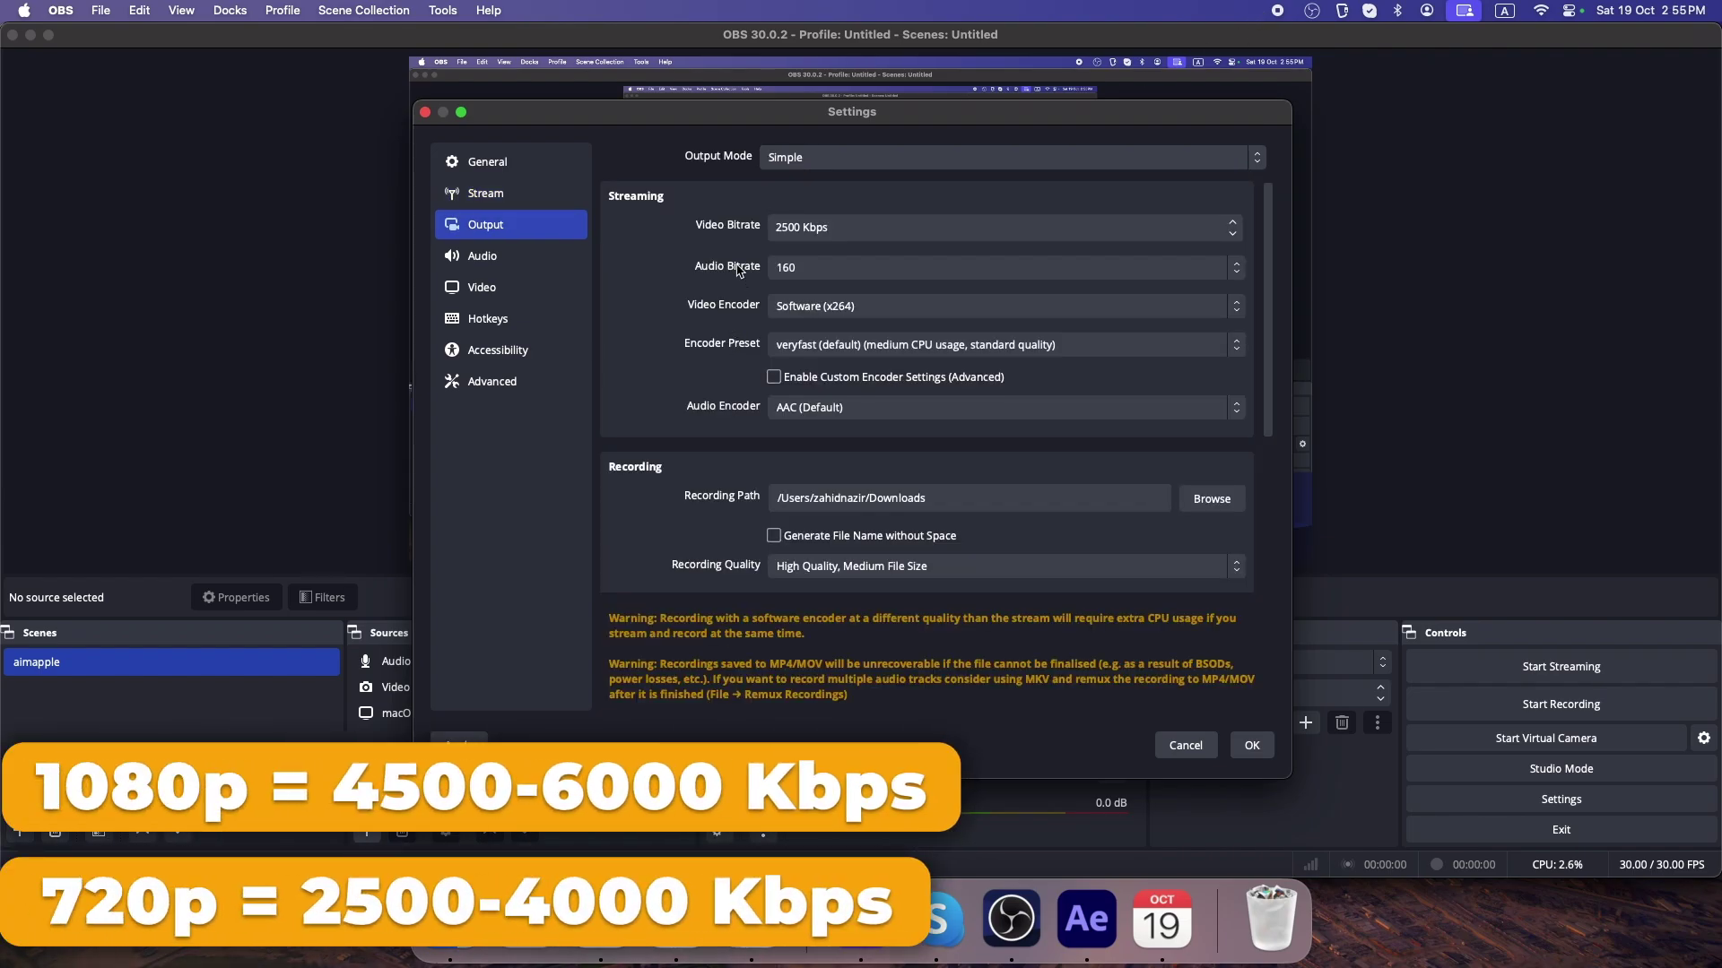
# Step: Set the streaming video bitrate to 4500 Kbps in the output settings
pyautogui.click(789, 227)
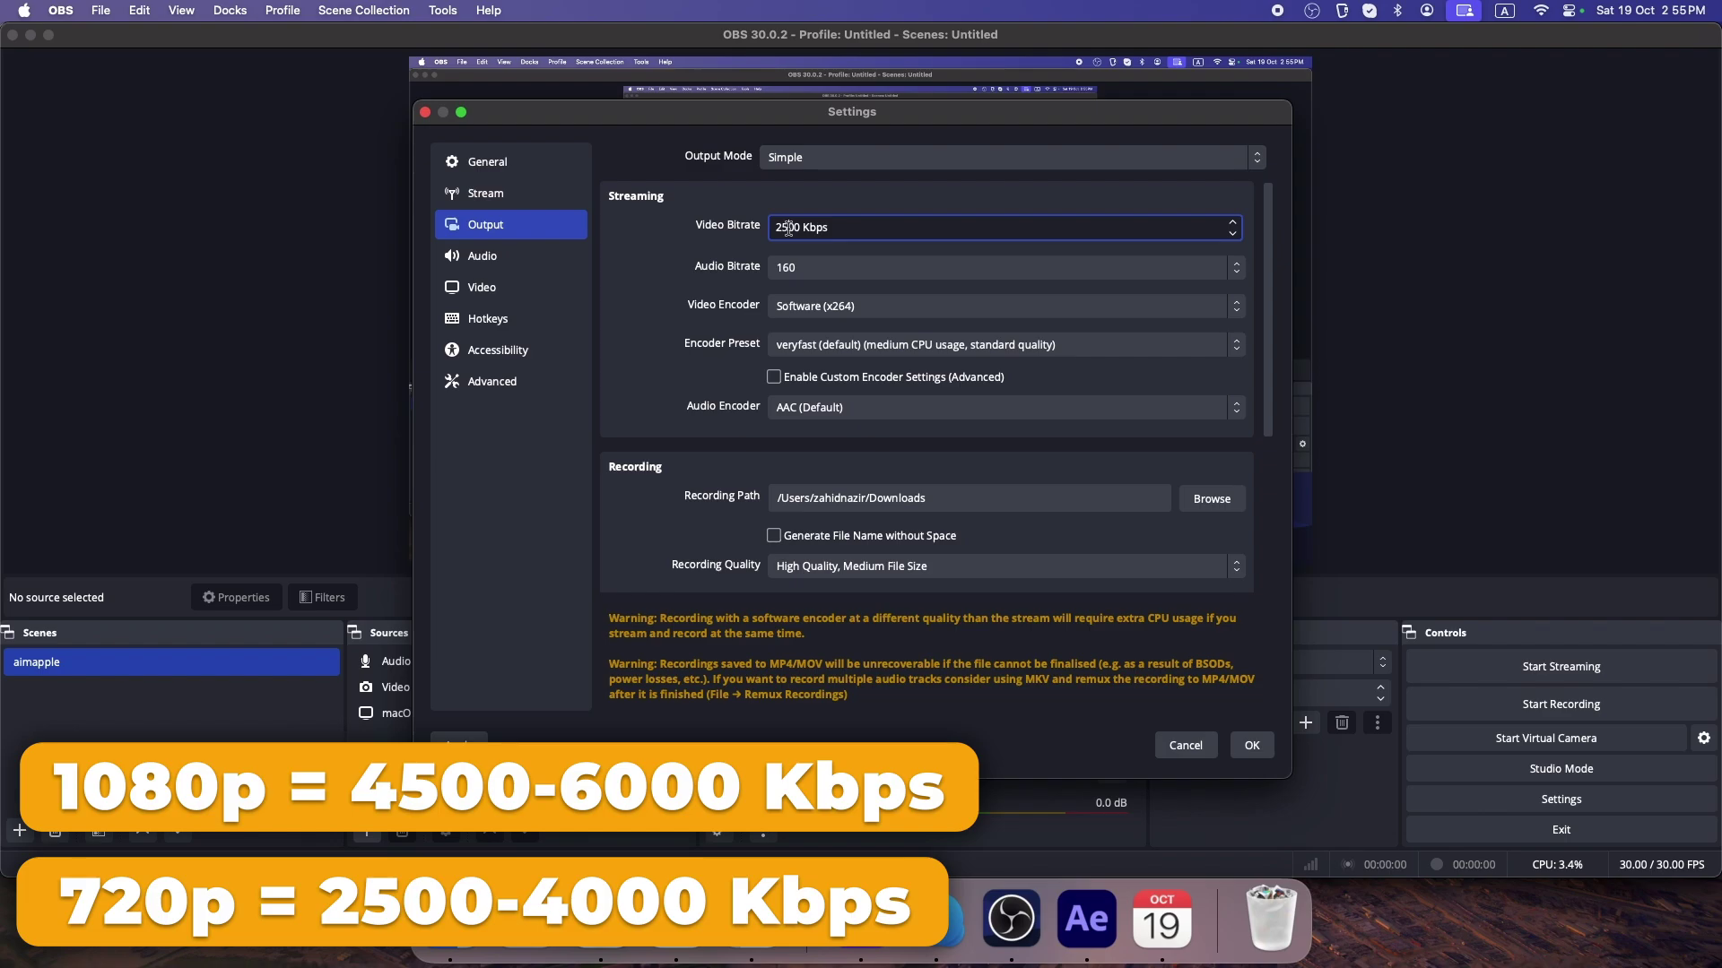
pyautogui.moveTo(800, 227); pyautogui.dragTo(769, 230)
pyautogui.write('4500')
pyautogui.click(769, 238)
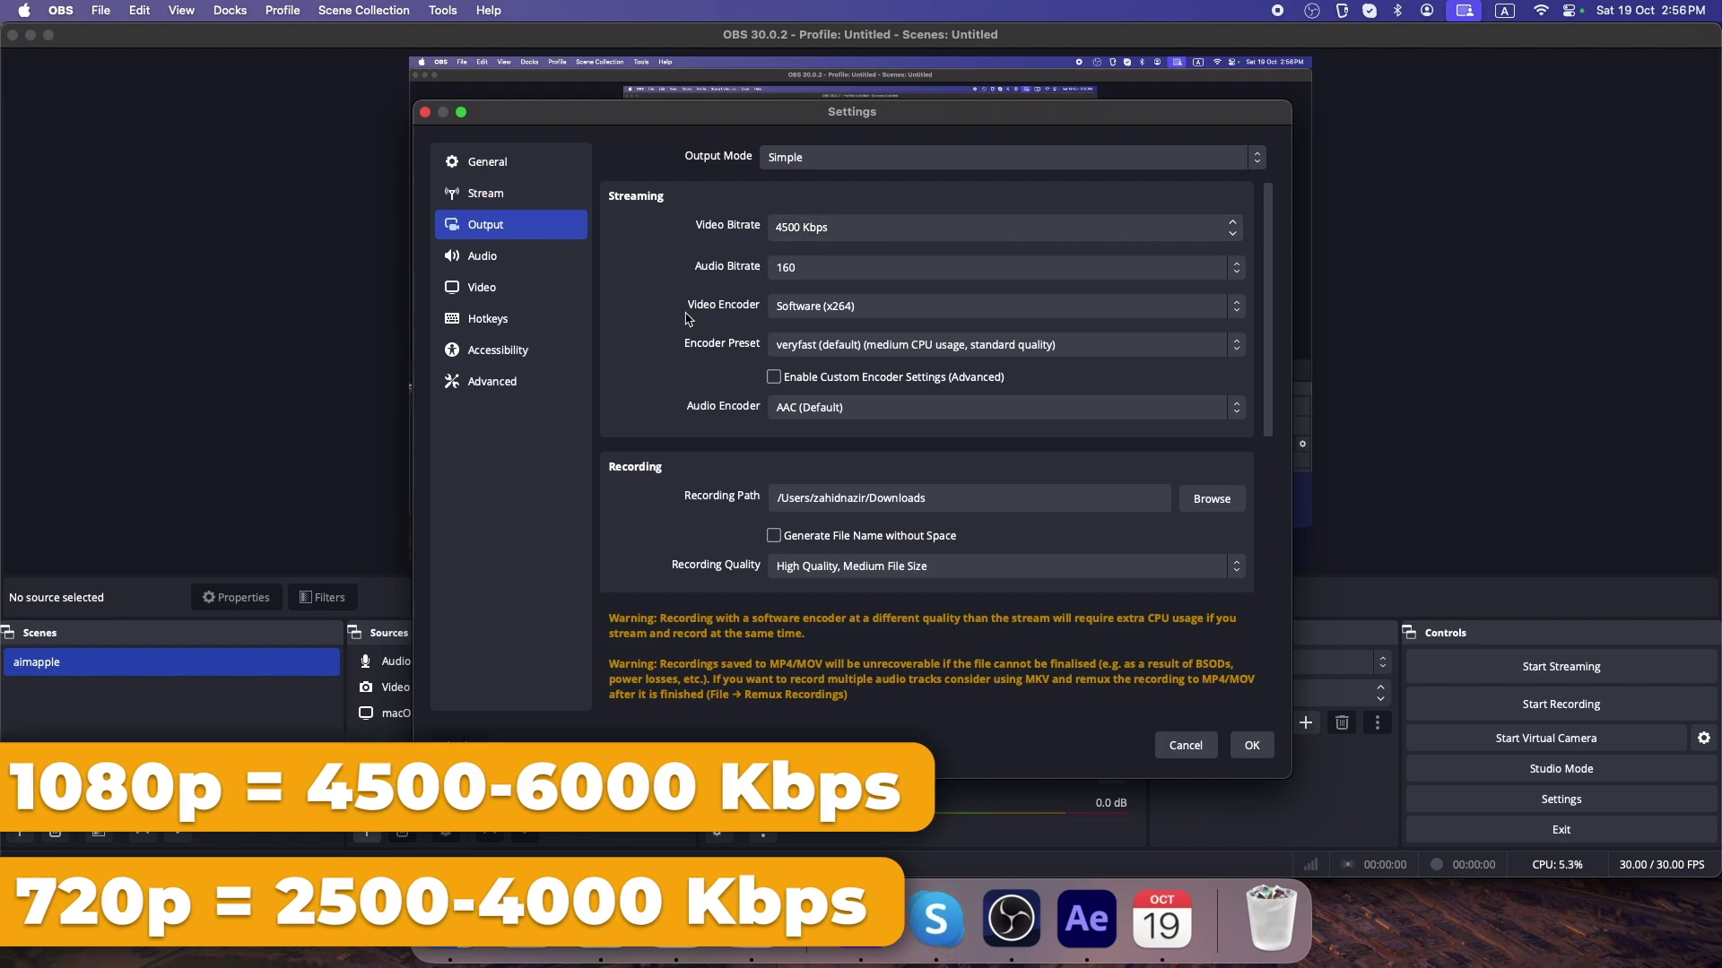
# Step: Keep Software (x264) as the streaming video encoder and enable the advanced custom encoder settings
pyautogui.click(770, 309)
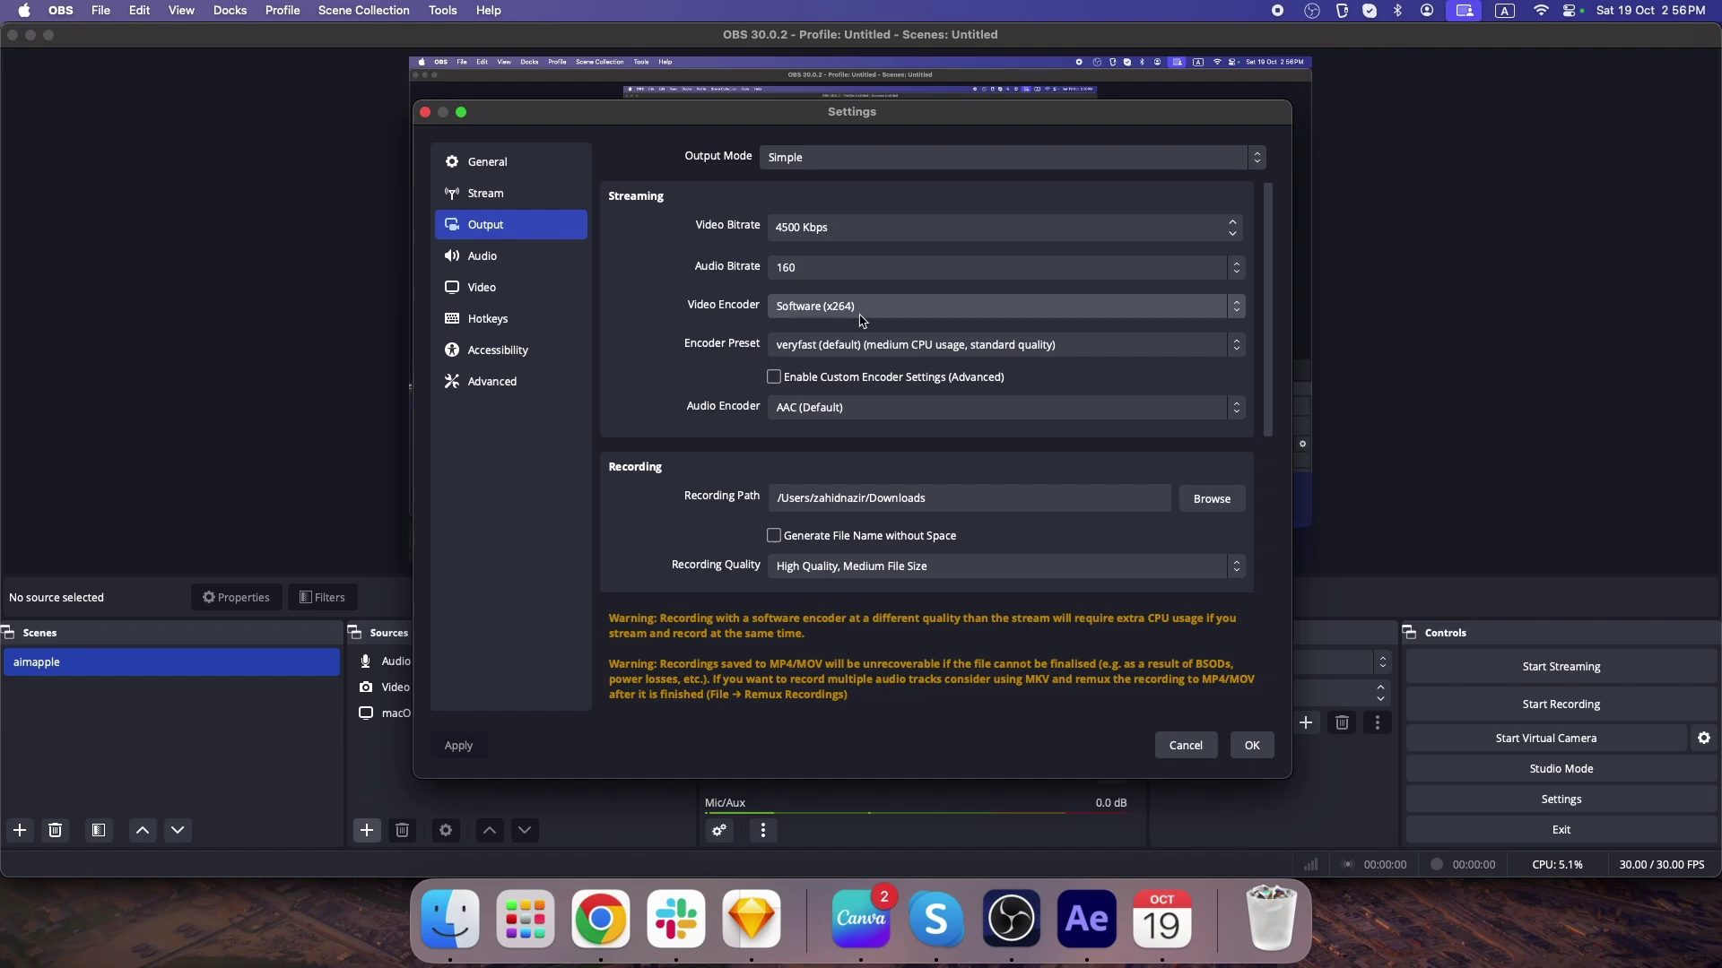
pyautogui.click(790, 310)
pyautogui.click(773, 377)
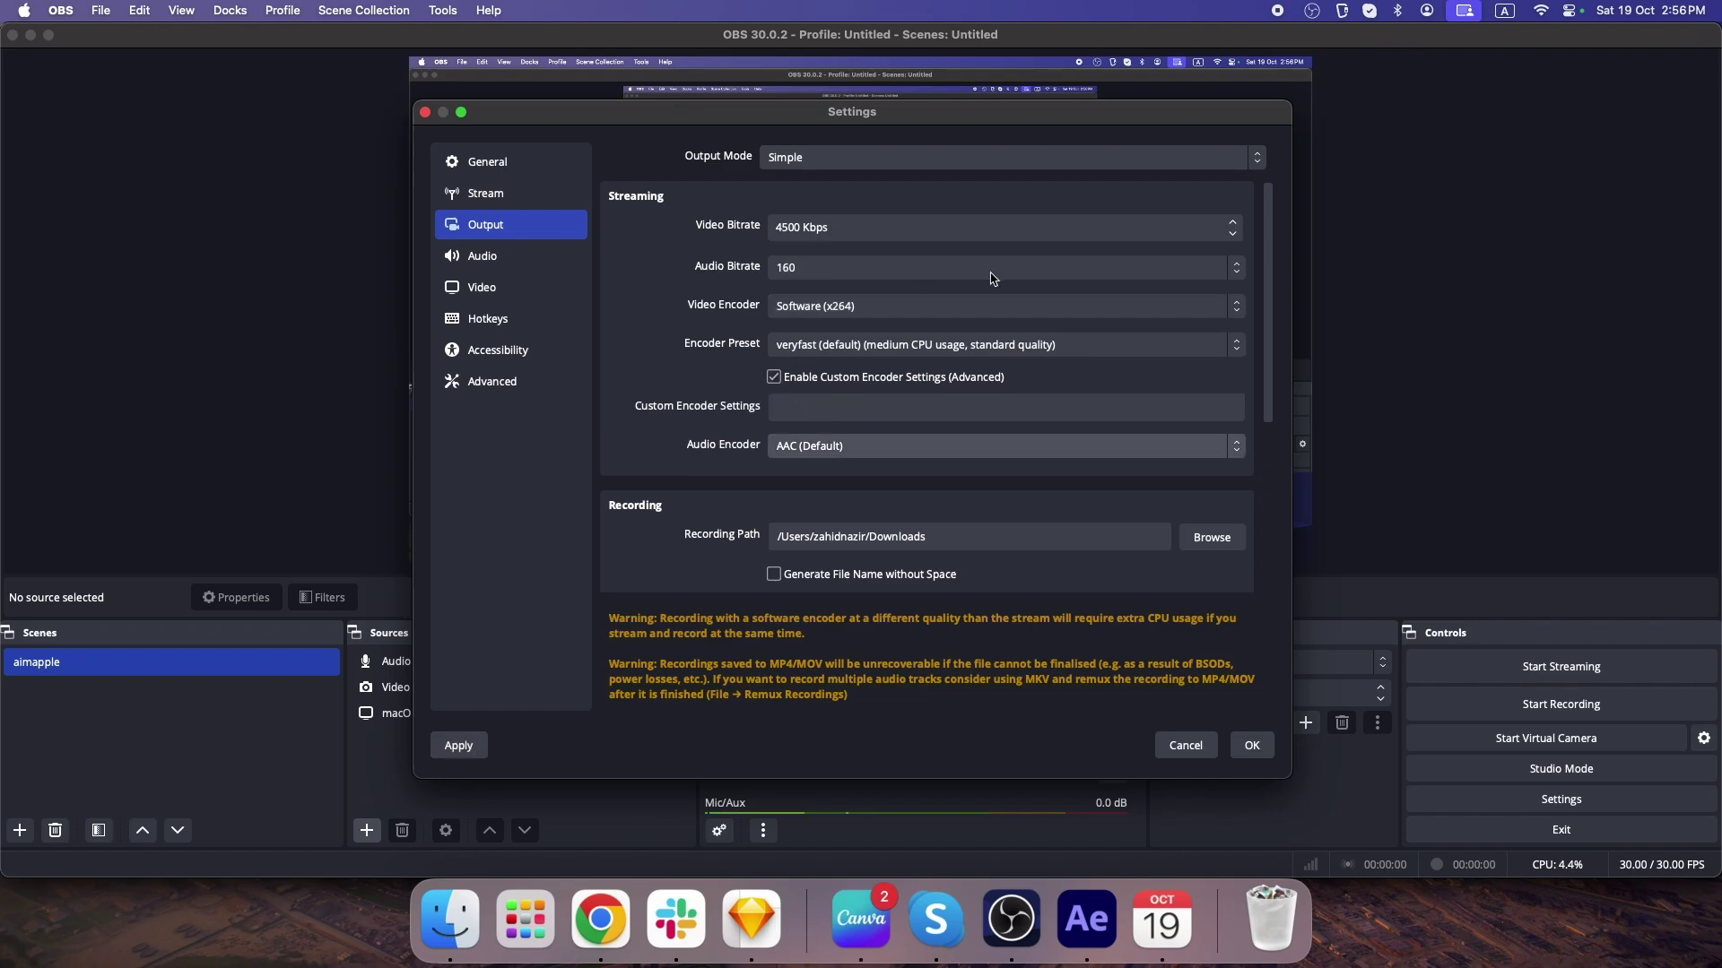
# Step: Set the streaming audio bitrate to 48, apply the output settings and close them
pyautogui.click(1240, 269)
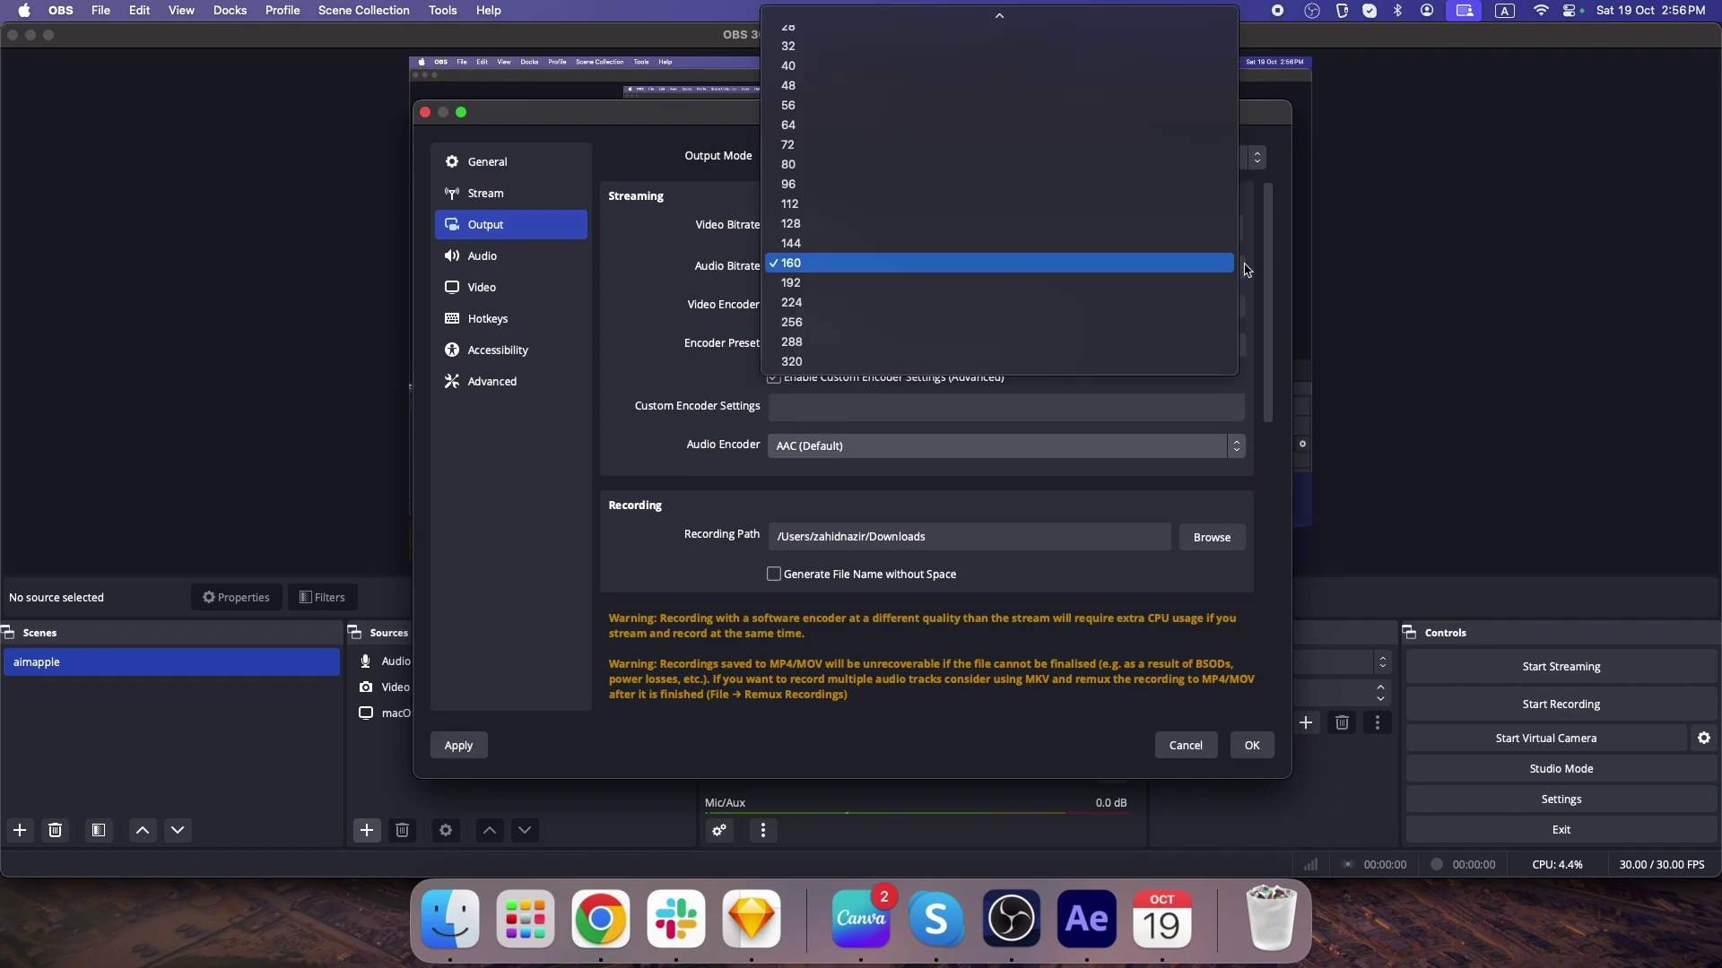
pyautogui.click(1006, 87)
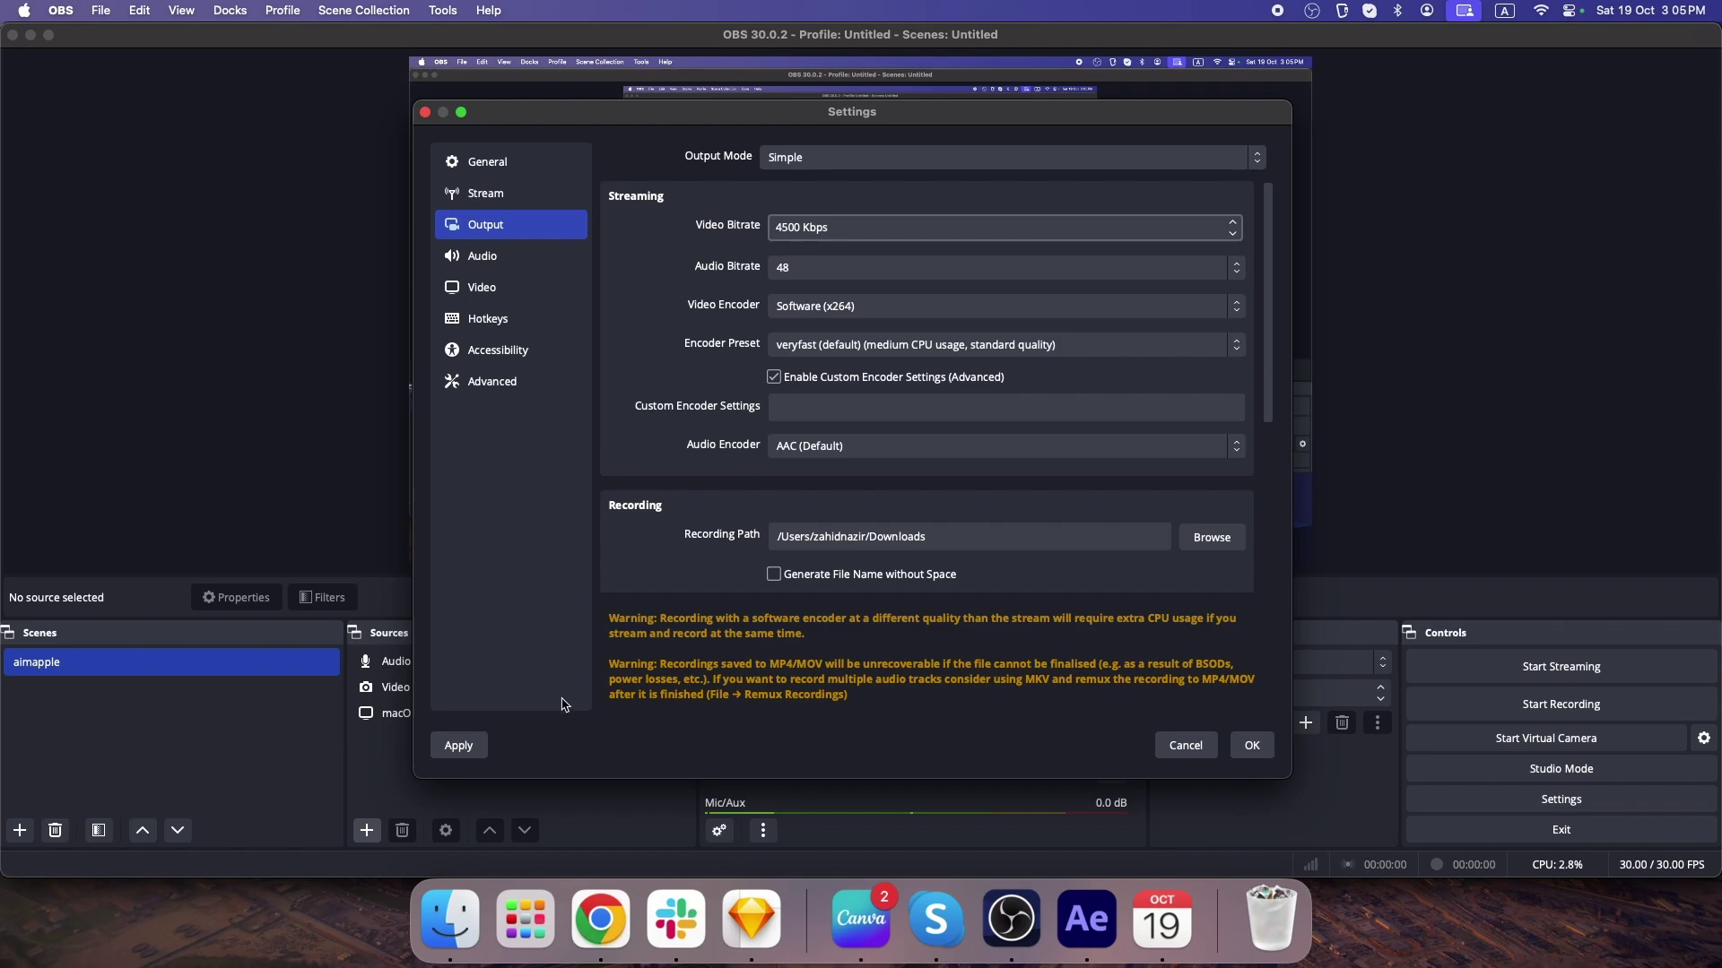
pyautogui.click(463, 748)
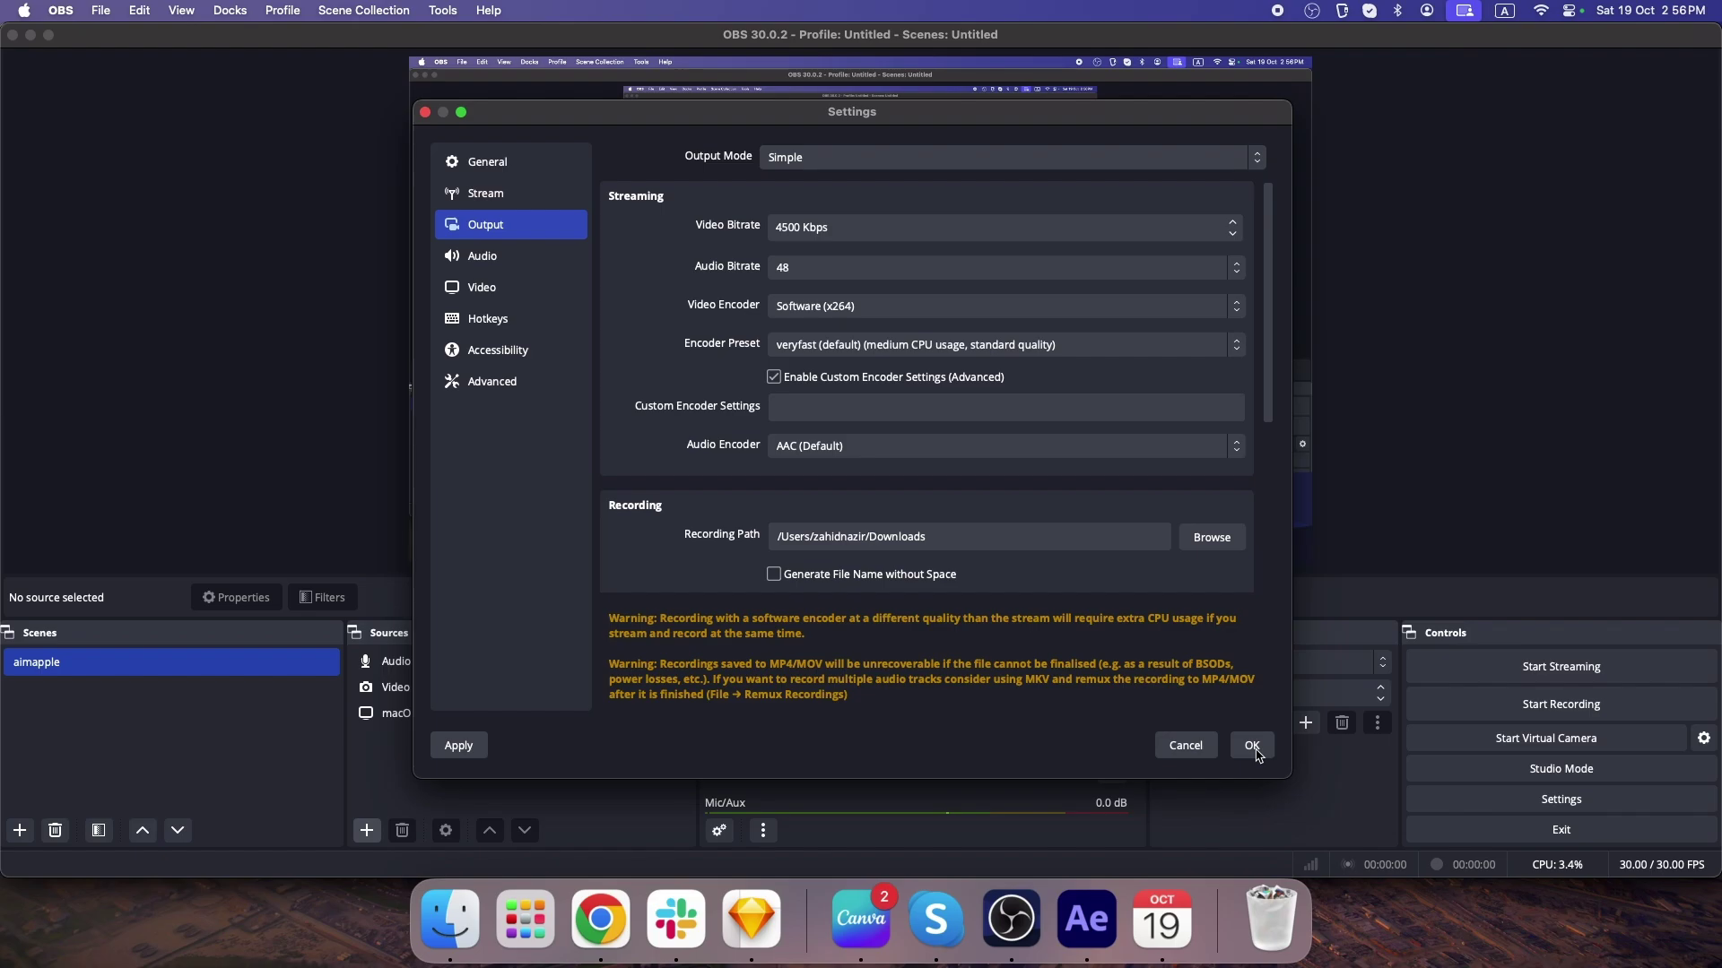
pyautogui.click(1253, 748)
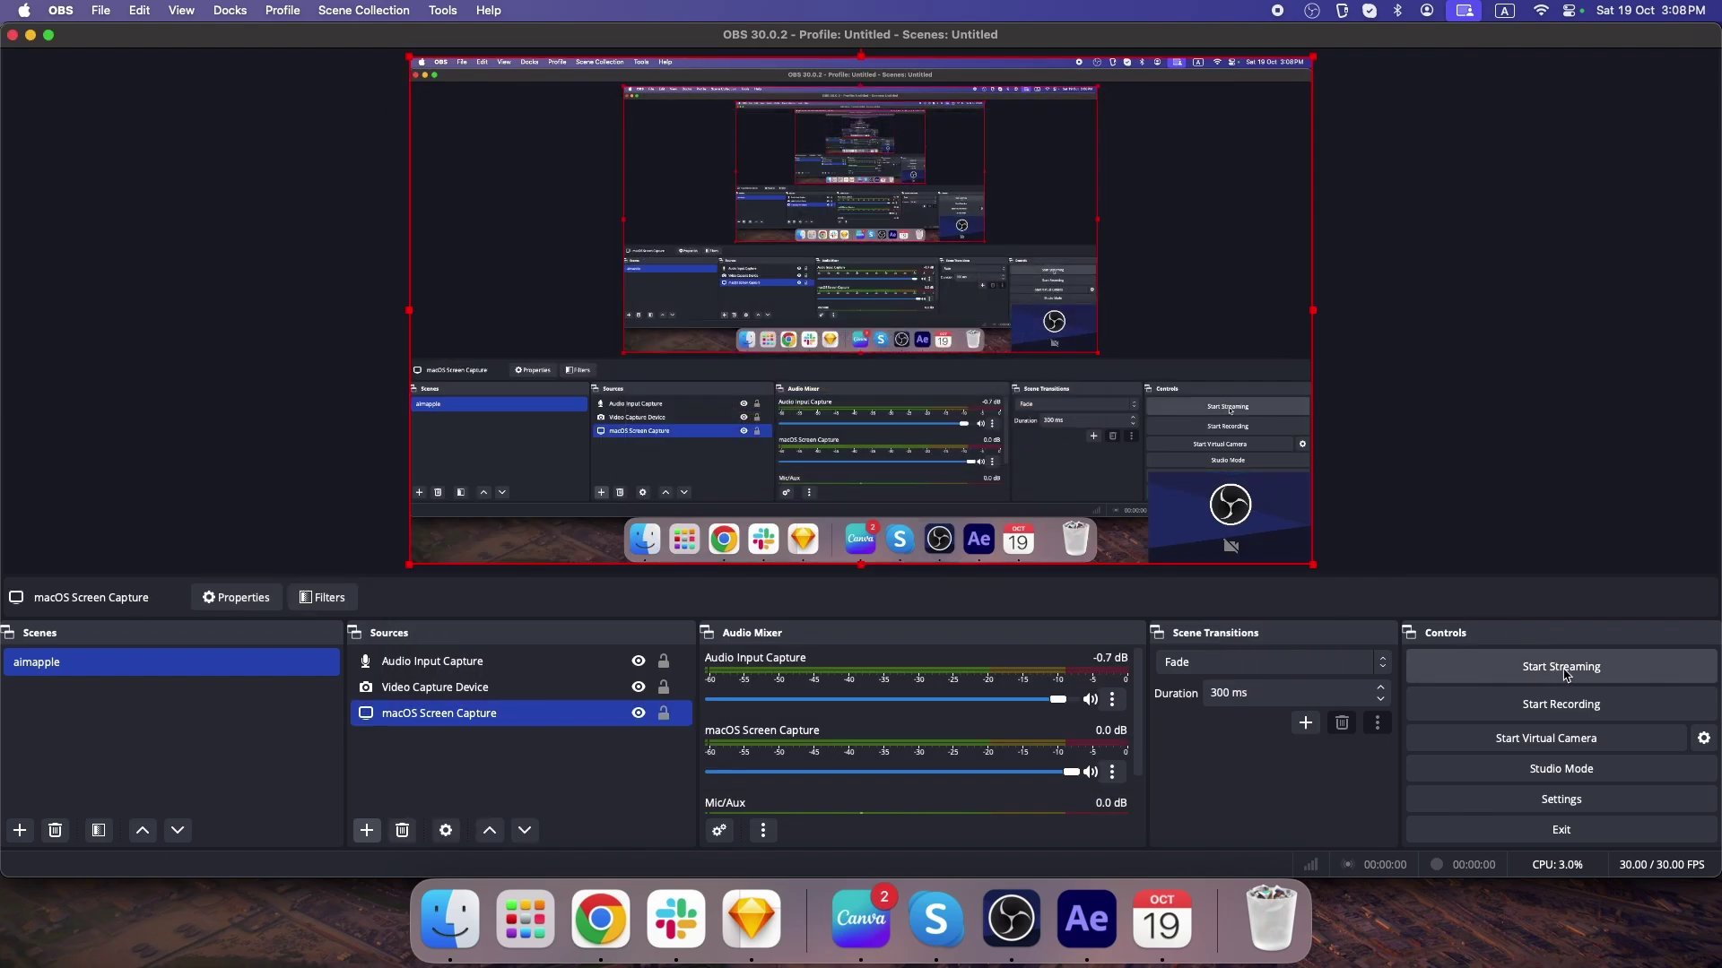
# Step: Try to start the stream
pyautogui.click(1559, 679)
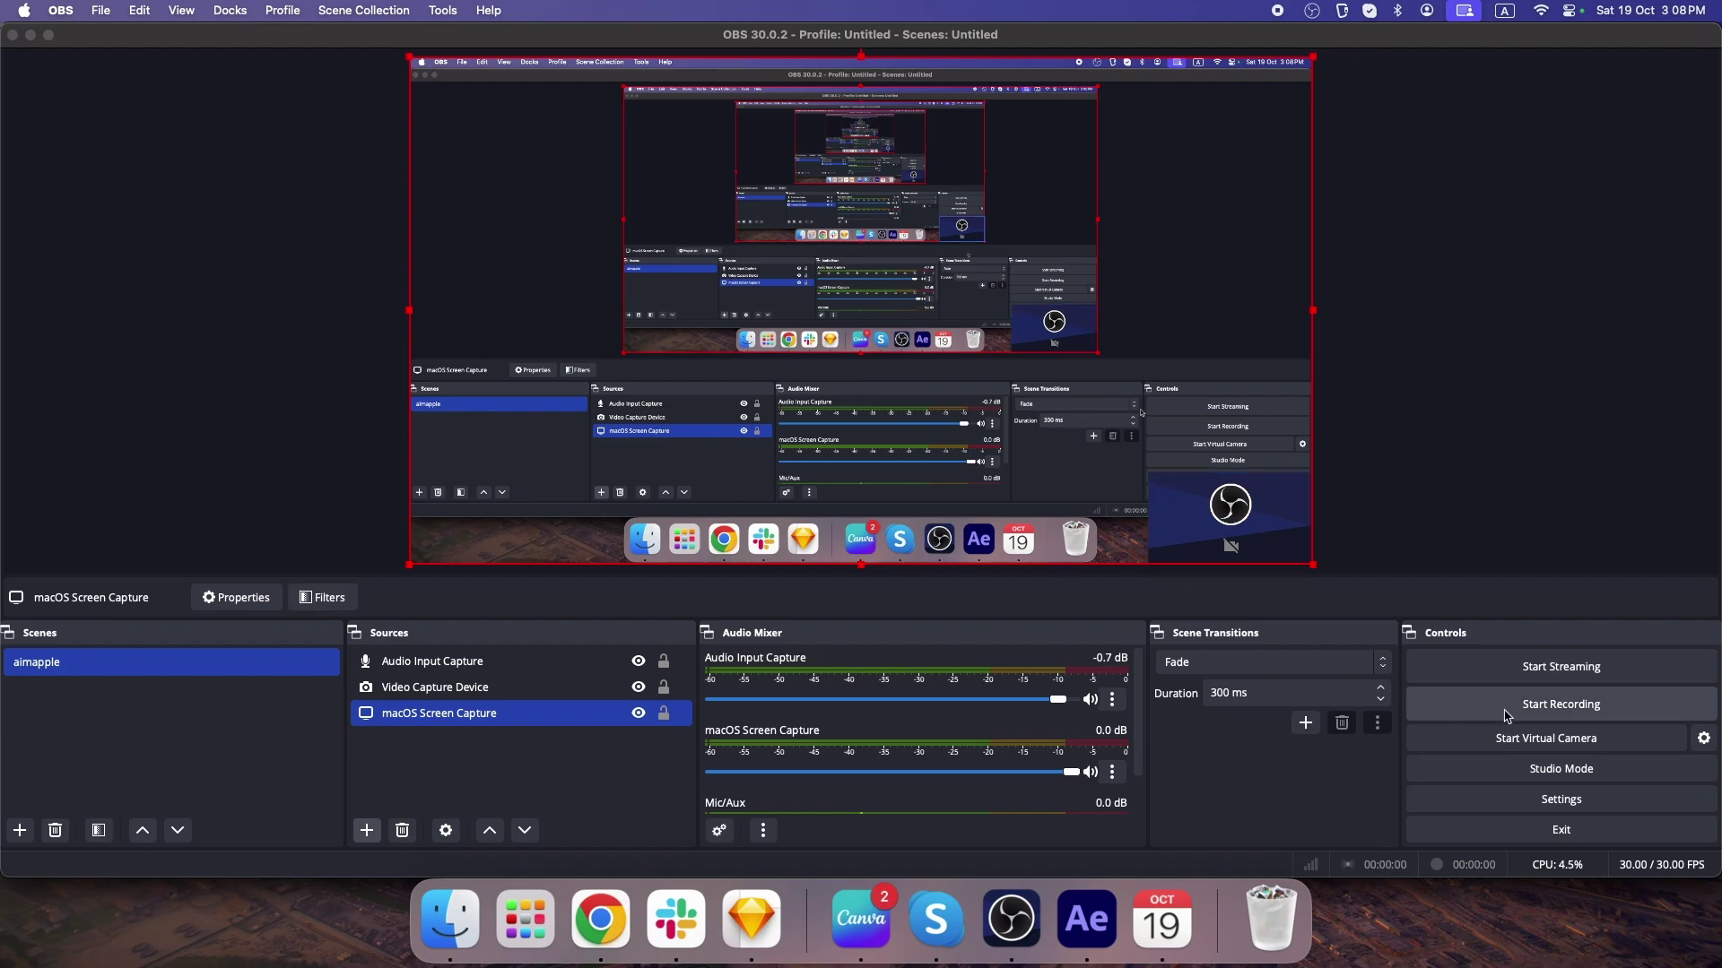